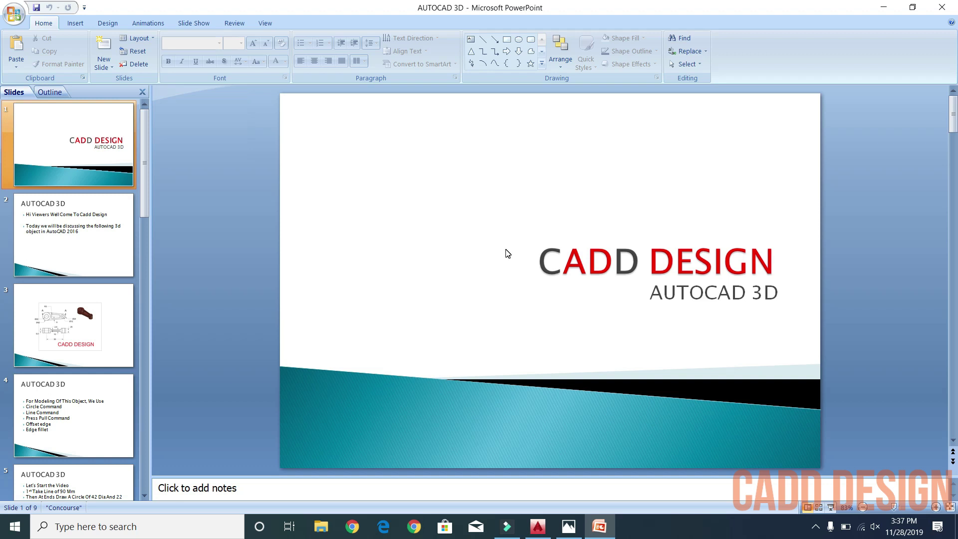
# Page down through the deck from the title slide to slide 3's dimensioned part drawing
pyautogui.scroll(-1, 507, 254)
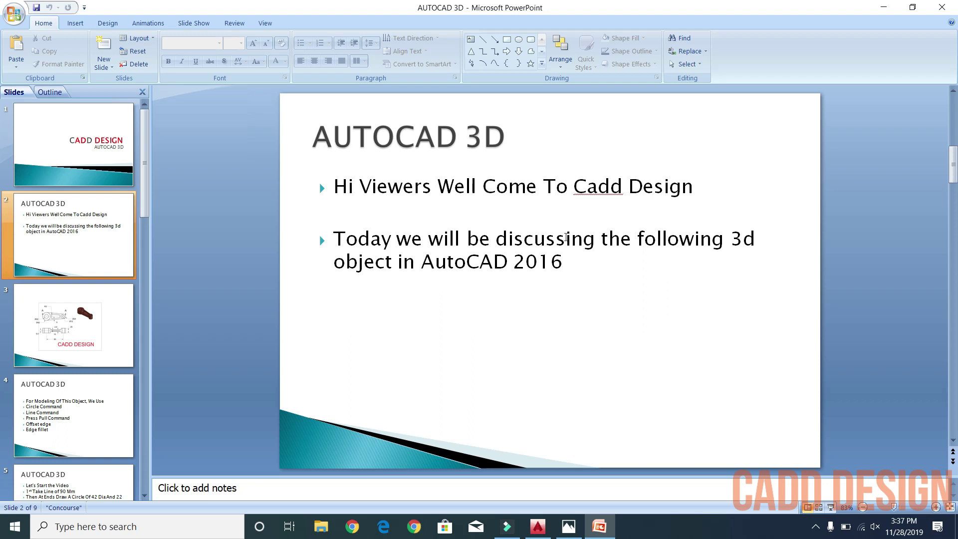
pyautogui.scroll(-1, 566, 238)
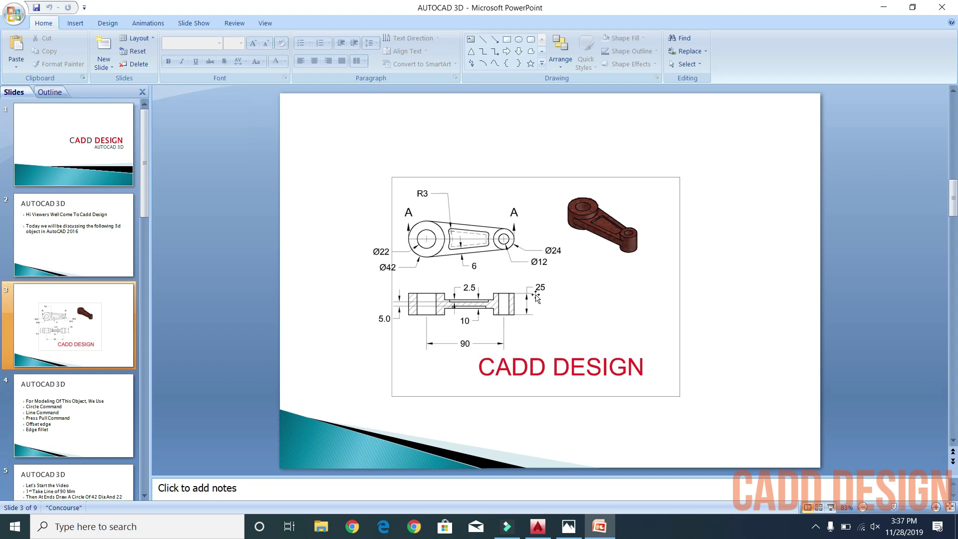
pyautogui.scroll(-1, 535, 296)
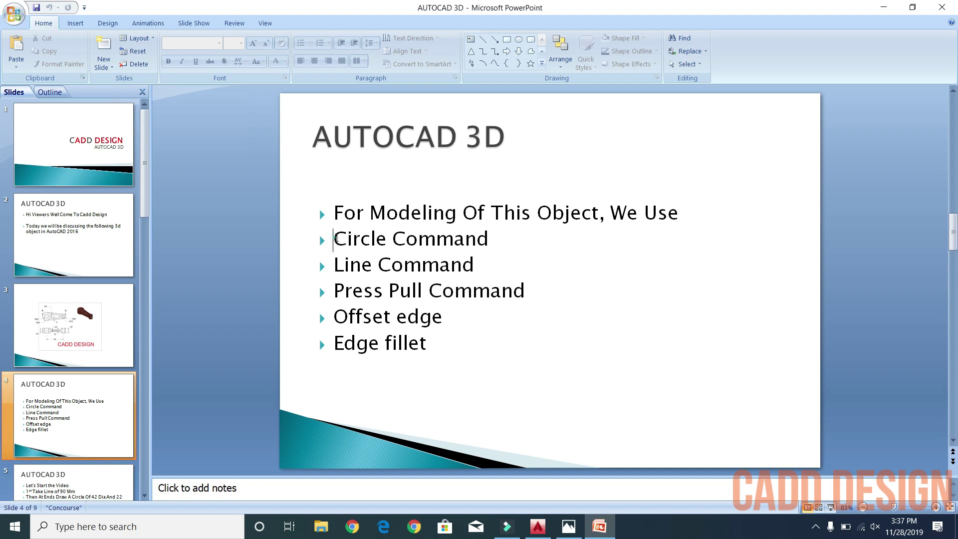
# Highlight slide 4's Circle, Line, Offset edge and Edge fillet bullets, then advance to slide 5
pyautogui.moveTo(335, 238); pyautogui.dragTo(387, 236)
pyautogui.moveTo(333, 264); pyautogui.dragTo(416, 285)
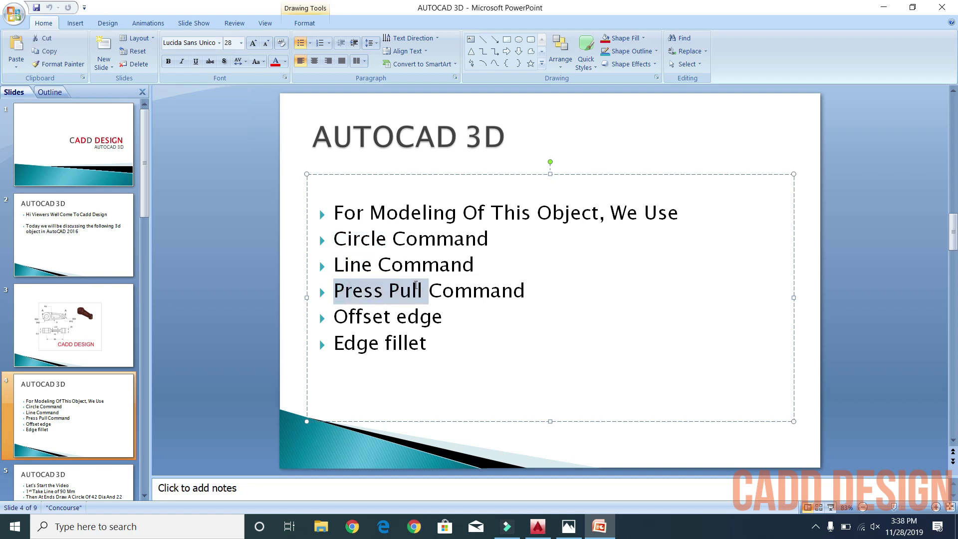
pyautogui.moveTo(334, 315); pyautogui.dragTo(430, 314)
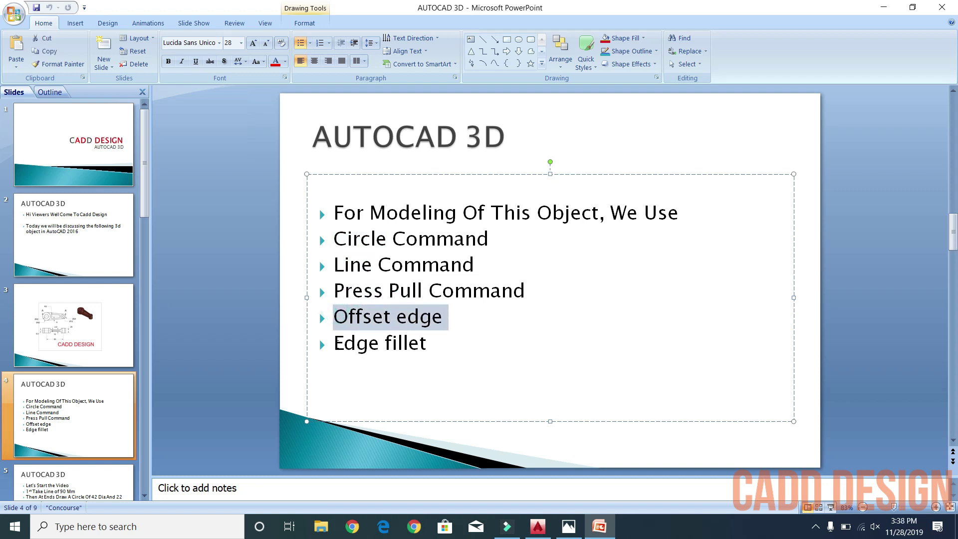
pyautogui.moveTo(333, 343); pyautogui.dragTo(427, 344)
pyautogui.click(558, 350)
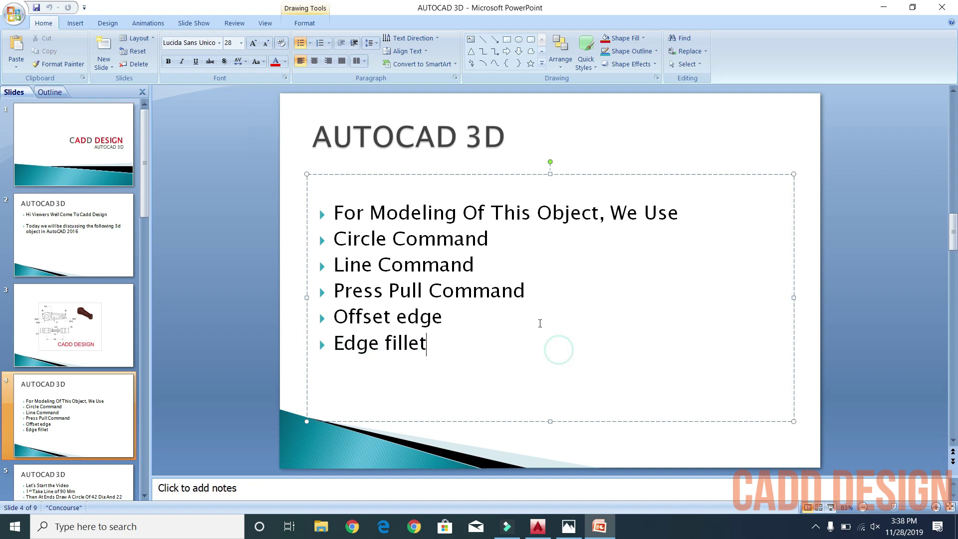
pyautogui.scroll(-1, 540, 324)
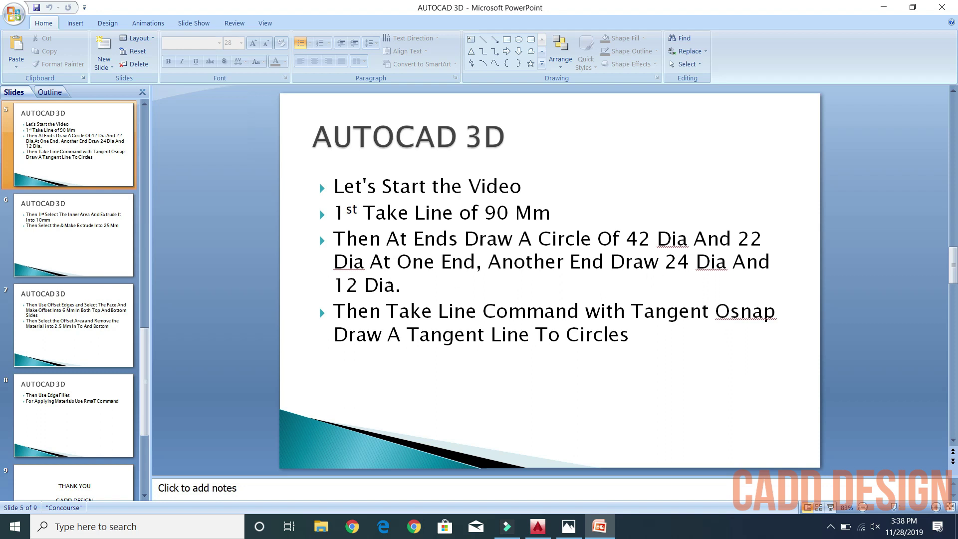
# Set the drawing insertion scale units to Millimeters with UN
pyautogui.click(537, 527)
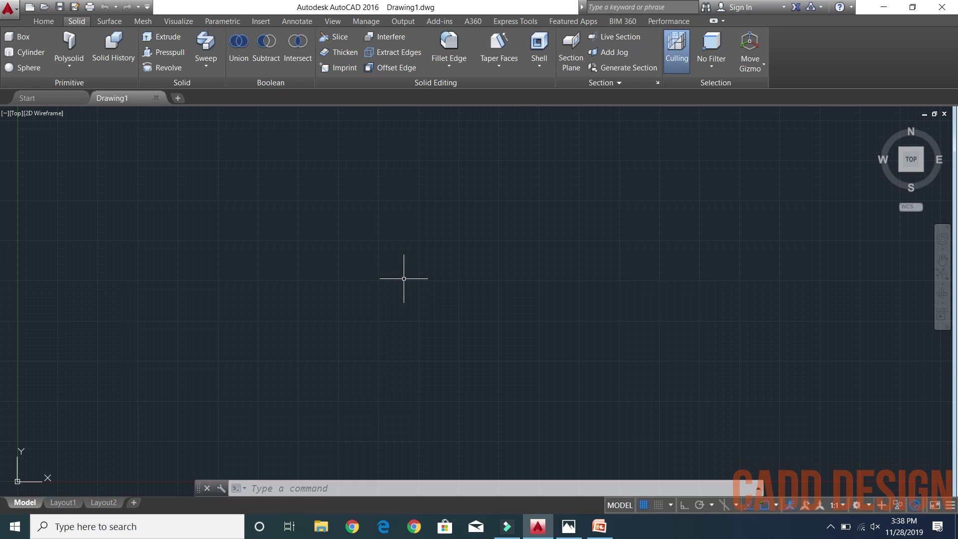
pyautogui.write('UN')
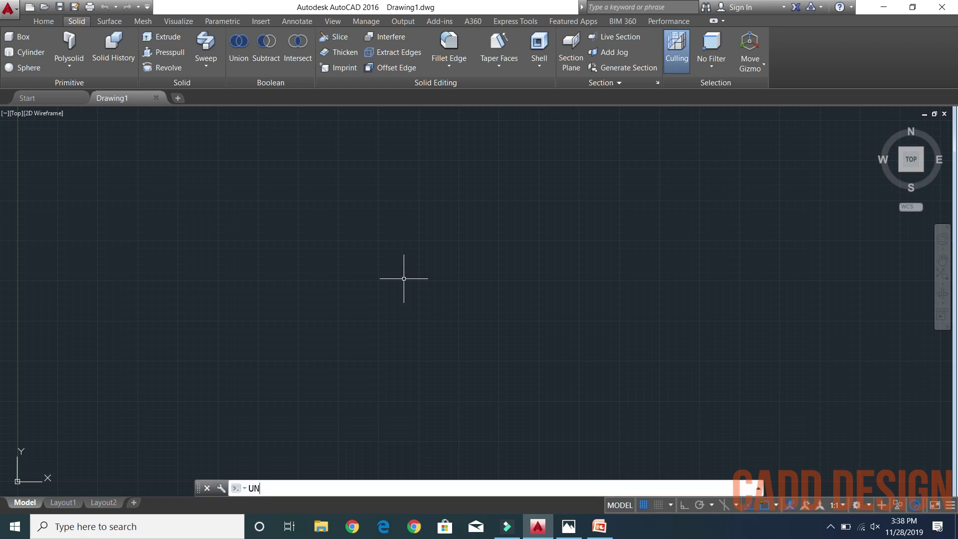
pyautogui.press('Return')
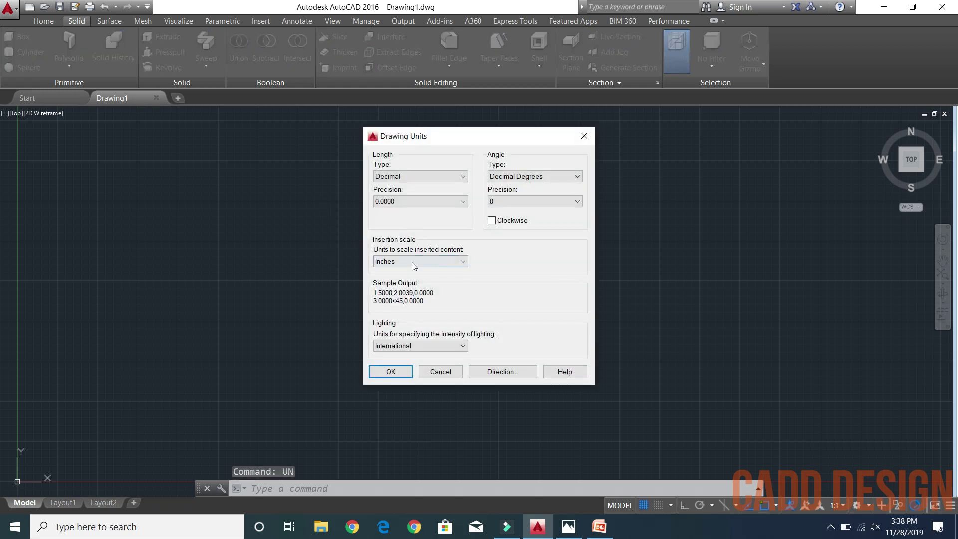
pyautogui.click(411, 261)
pyautogui.click(404, 304)
pyautogui.click(404, 371)
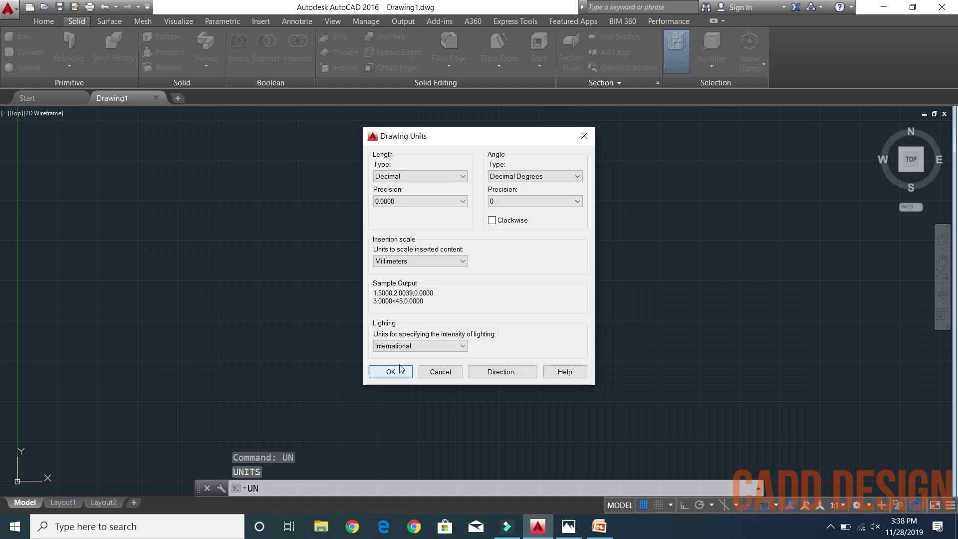
pyautogui.click(391, 372)
# Set drawing limits from 0,0 to 300 and zoom to show all limits
pyautogui.write('LIMITS')
pyautogui.press('Return')
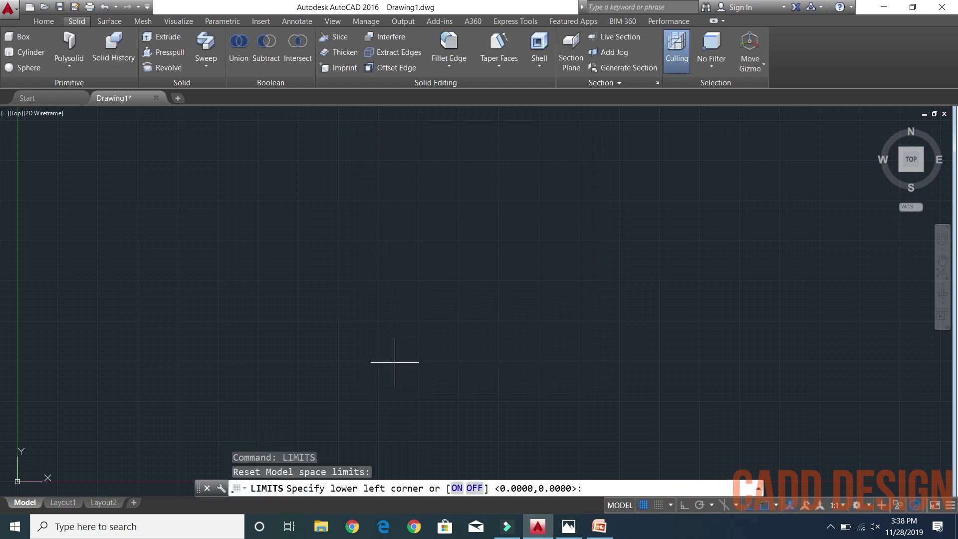
pyautogui.press('Return')
pyautogui.write('300')
pyautogui.press('Return')
pyautogui.write('Z')
pyautogui.press('Return')
pyautogui.write('A')
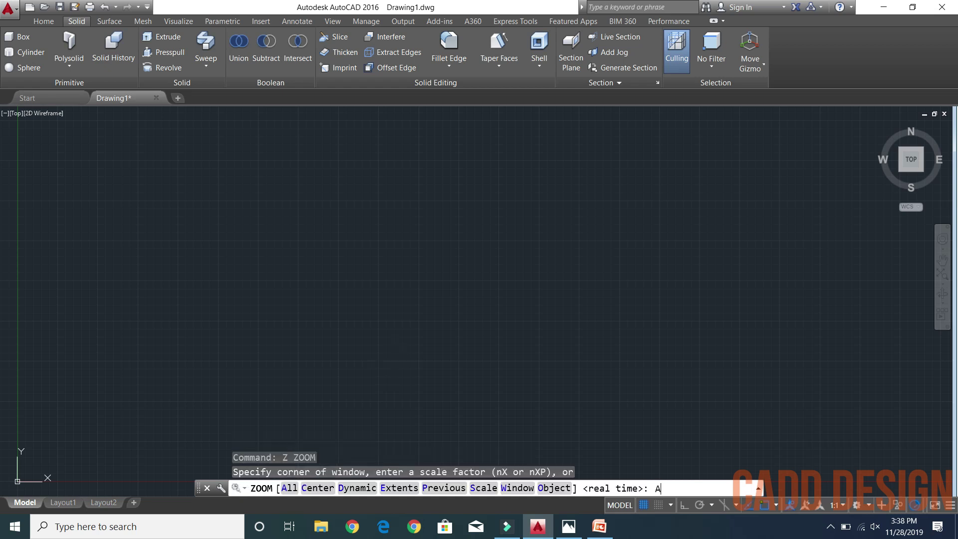
pyautogui.press('Return')
# Turn off Display grid beyond Limits in Drafting Settings
pyautogui.write('DS')
pyautogui.press('Return')
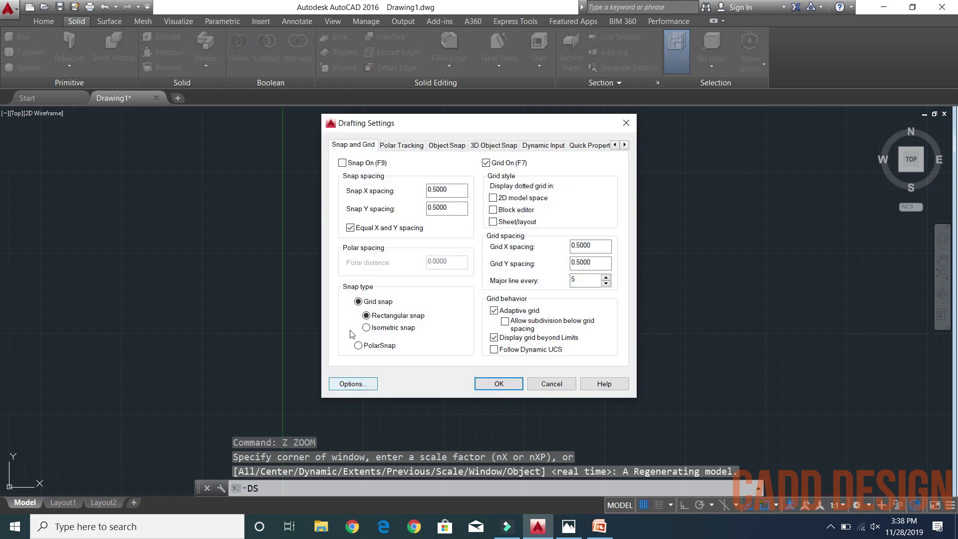
pyautogui.click(494, 338)
pyautogui.click(498, 383)
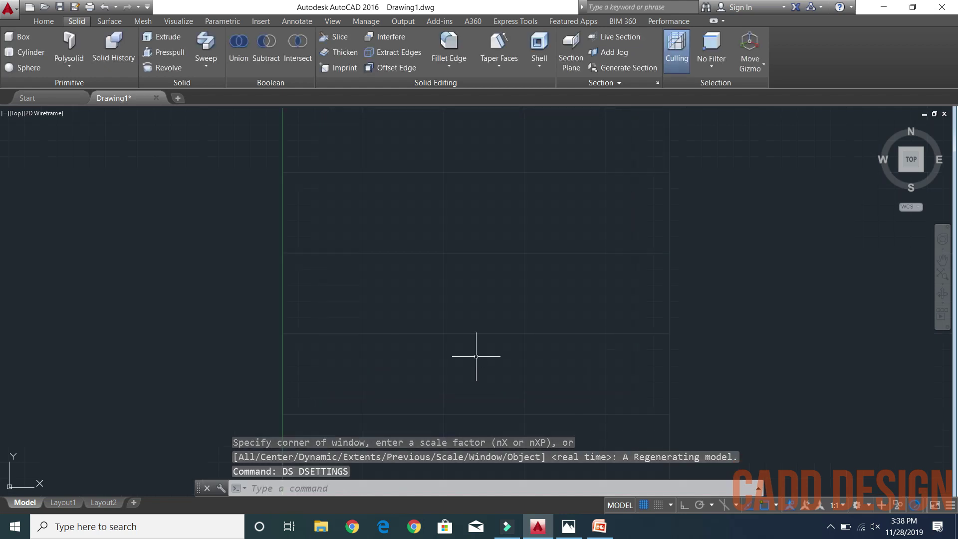
# Configure a single 3D viewport in SW Isometric view with Conceptual visual style
pyautogui.write('VPORTS')
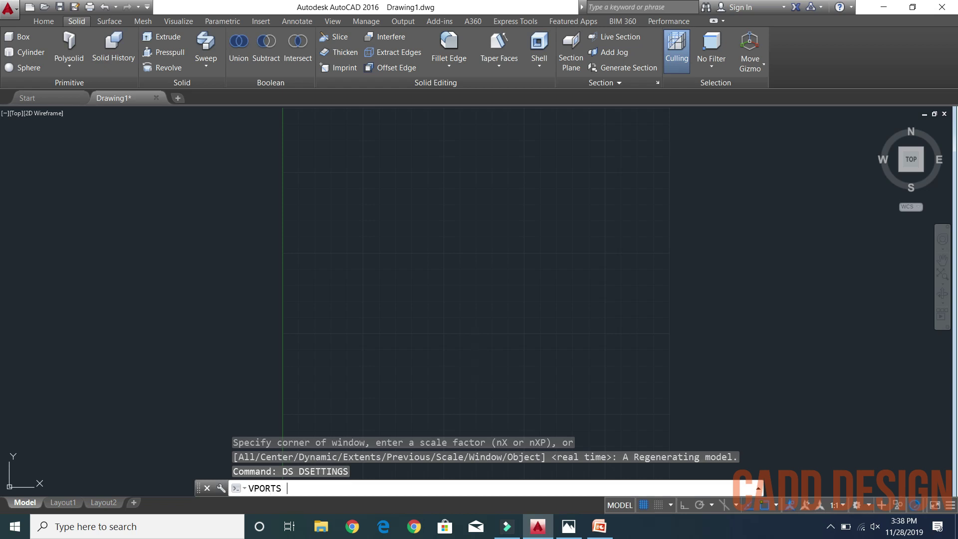
pyautogui.press('Return')
pyautogui.click(425, 352)
pyautogui.click(420, 372)
pyautogui.click(506, 352)
pyautogui.click(496, 418)
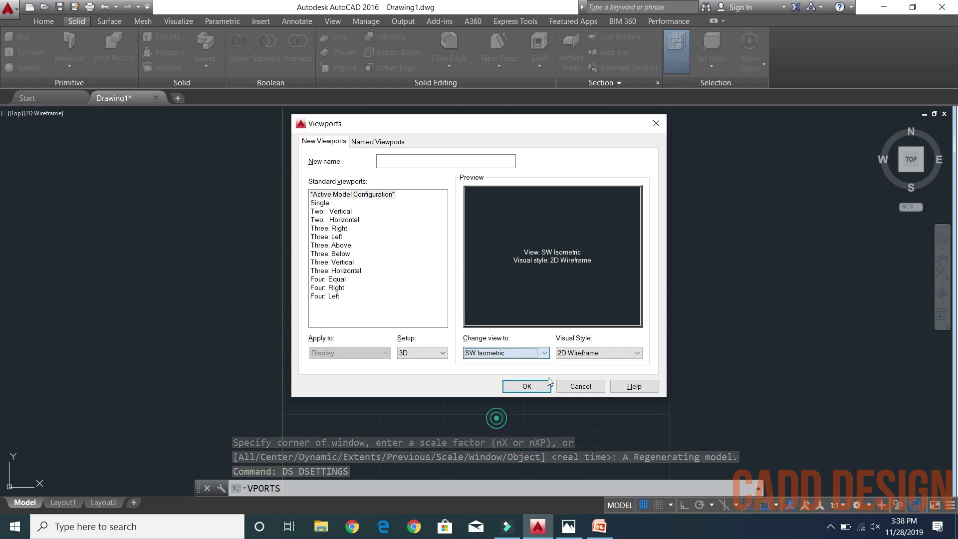
pyautogui.click(598, 352)
pyautogui.click(579, 374)
pyautogui.click(535, 387)
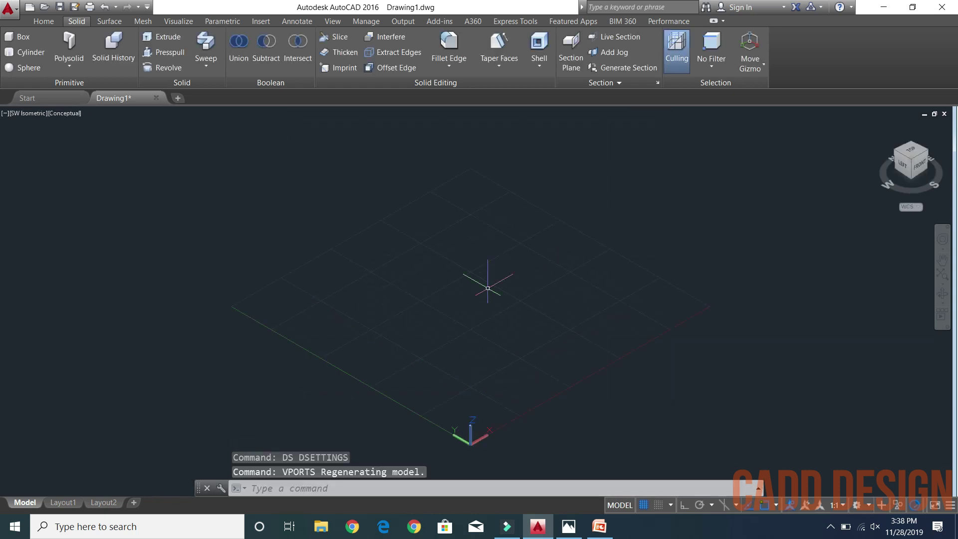
# Draw a 90-long orthogonal line, checking the reference drawing
pyautogui.write('l')
pyautogui.press('Return')
pyautogui.click(434, 342)
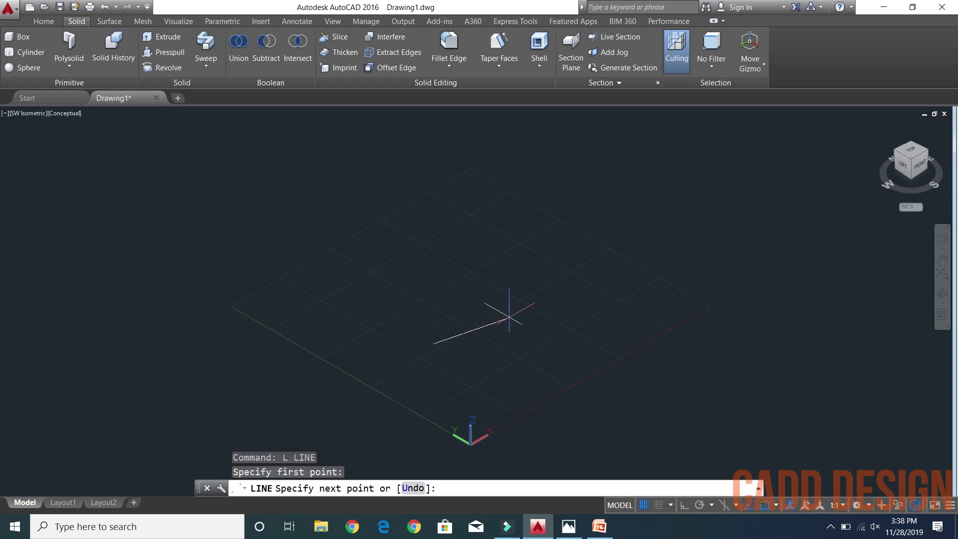
pyautogui.press('F8')
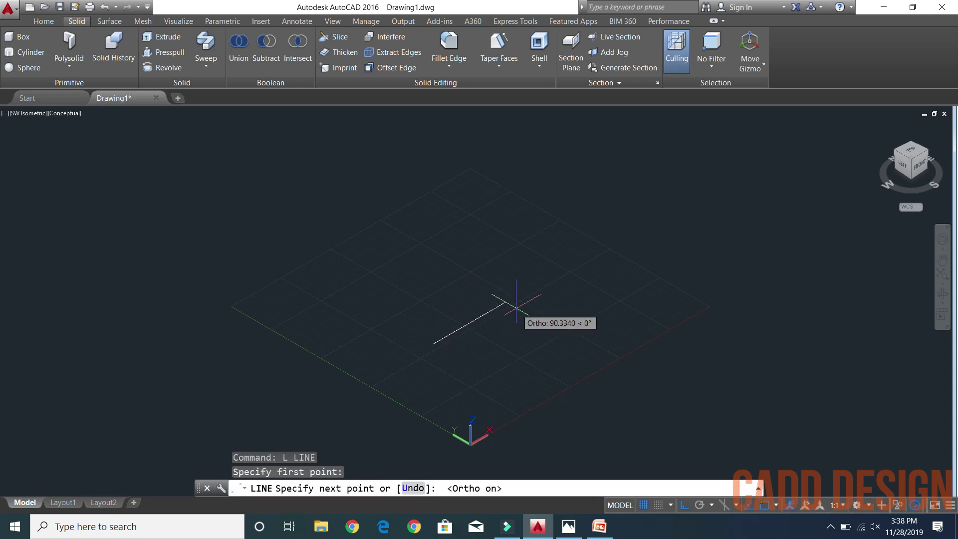
pyautogui.write('90')
pyautogui.press('Return')
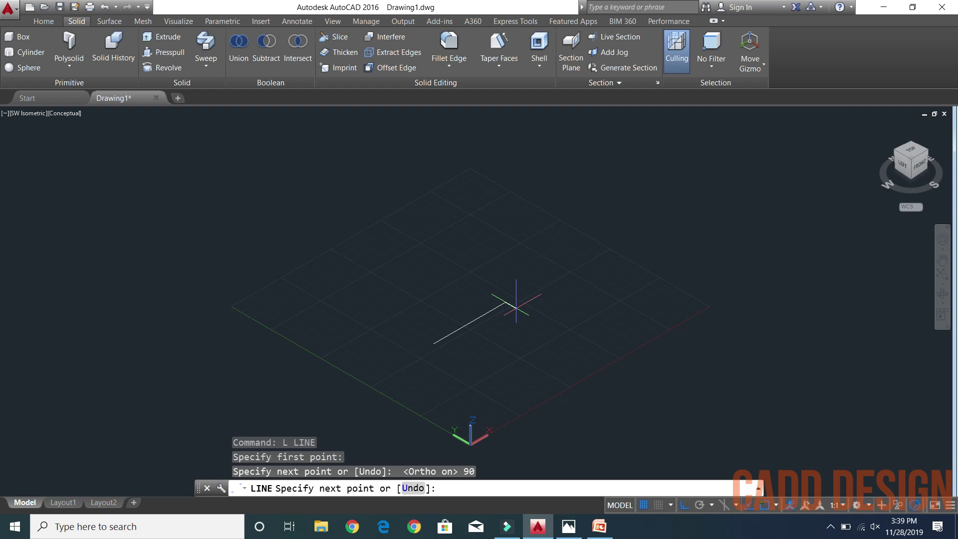
pyautogui.click(568, 527)
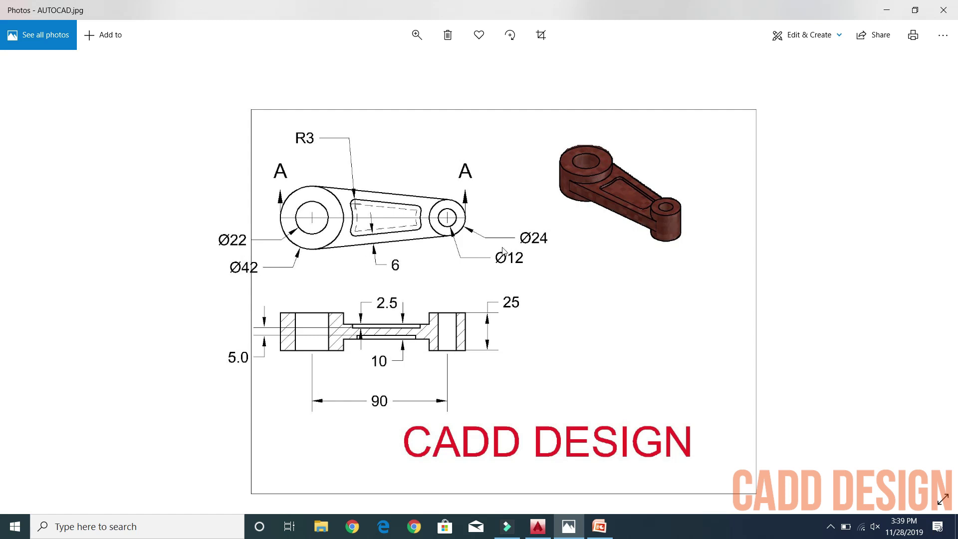
pyautogui.click(887, 10)
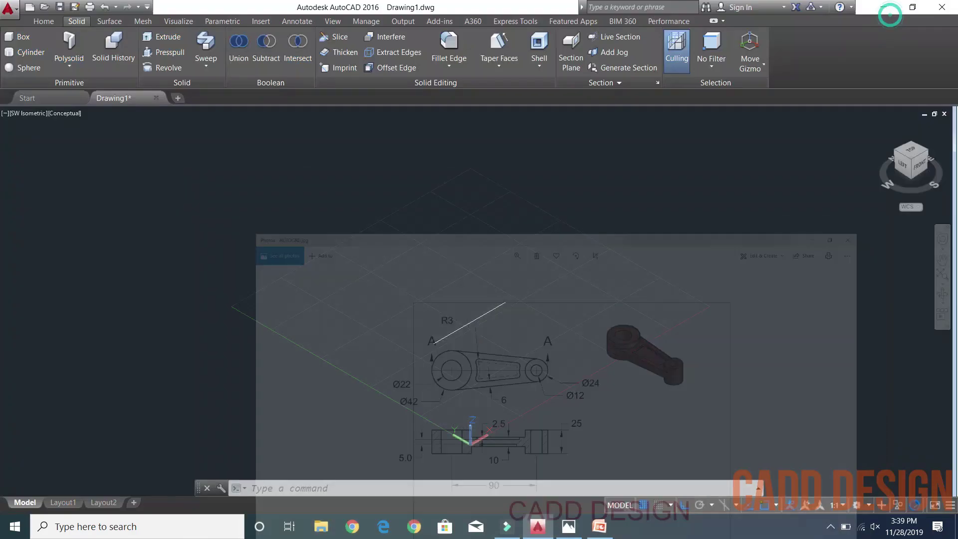
# Draw the large circle centred on the line's first end, then recheck the reference
pyautogui.write('c')
pyautogui.press('Return')
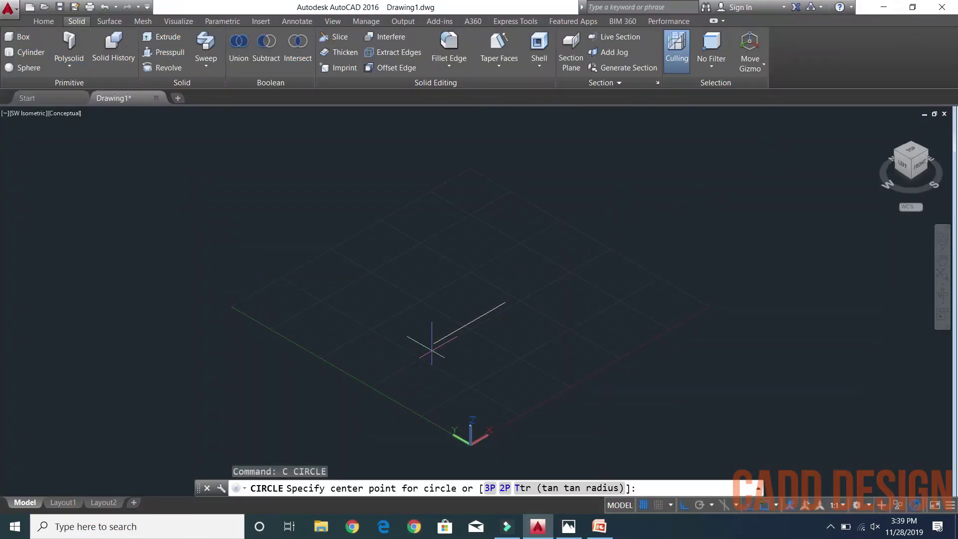
pyautogui.click(433, 343)
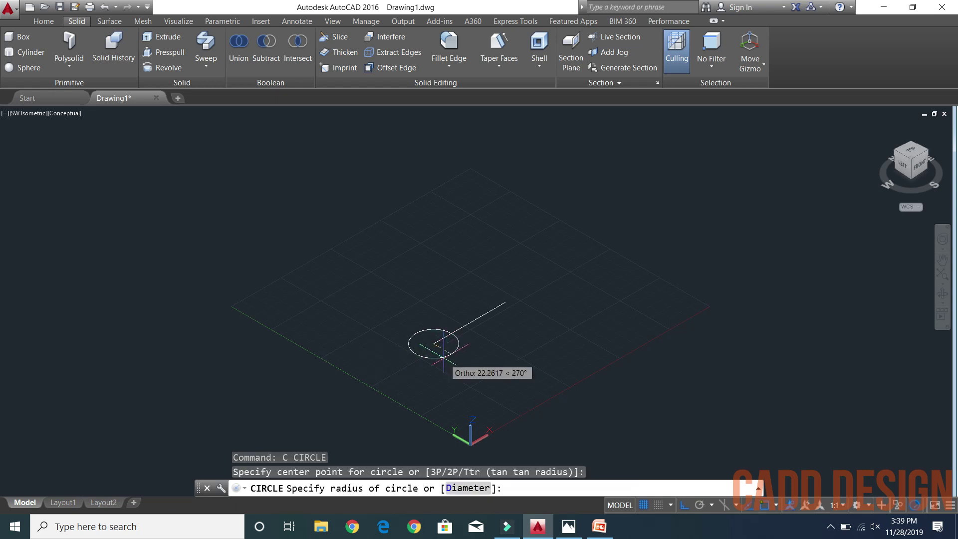
pyautogui.write('22')
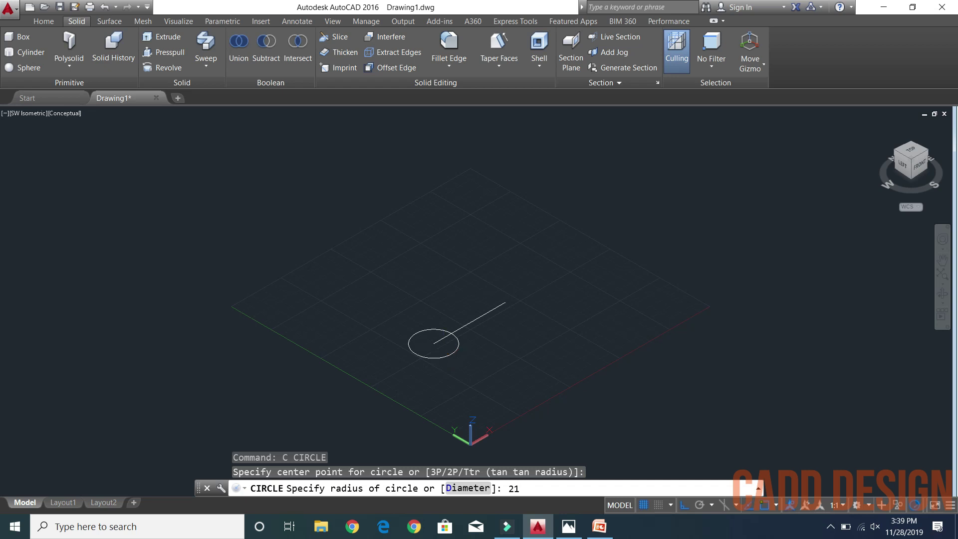
pyautogui.press('Return')
pyautogui.scroll(2, 443, 358)
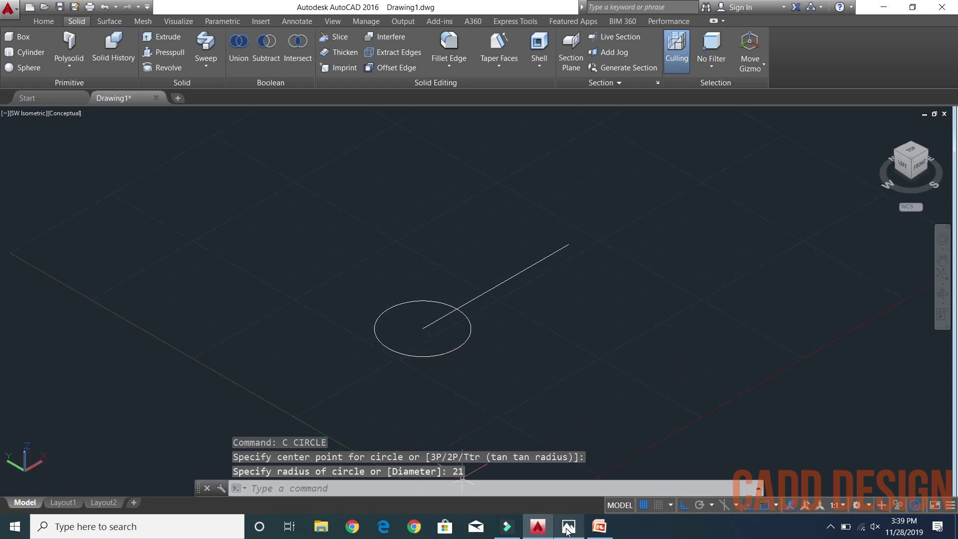
pyautogui.click(568, 527)
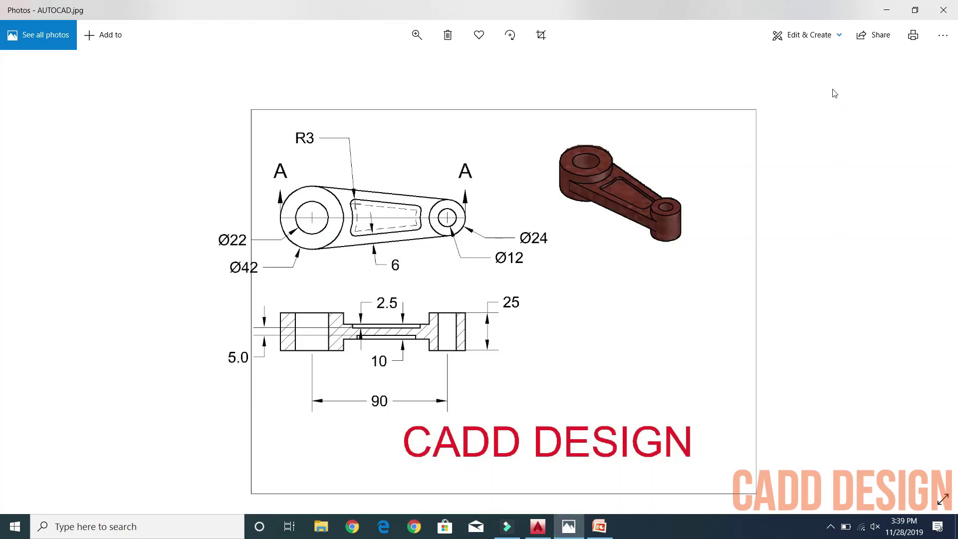
pyautogui.click(886, 10)
# Add a radius 11 circle concentric inside the large end circle
pyautogui.write('c')
pyautogui.press('Return')
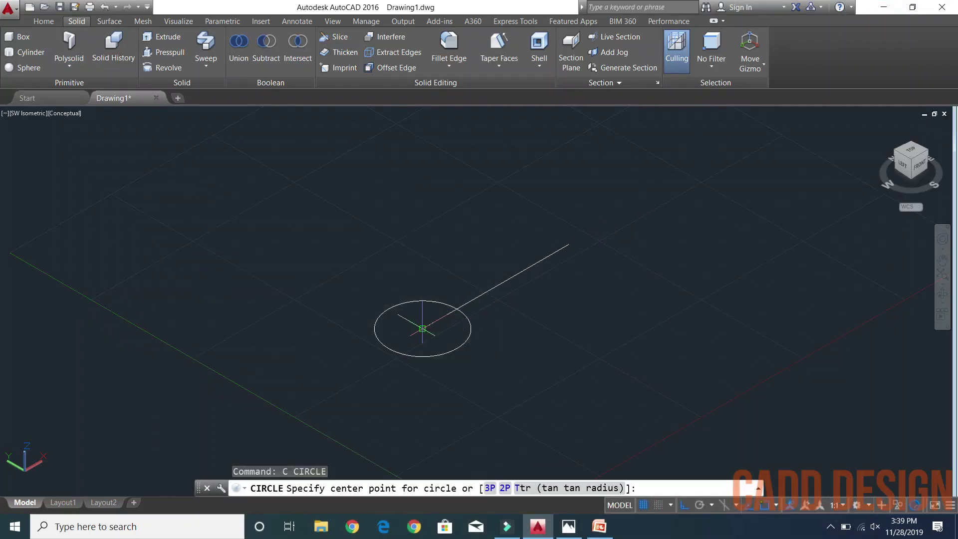
pyautogui.click(422, 328)
pyautogui.write('11')
pyautogui.press('Return')
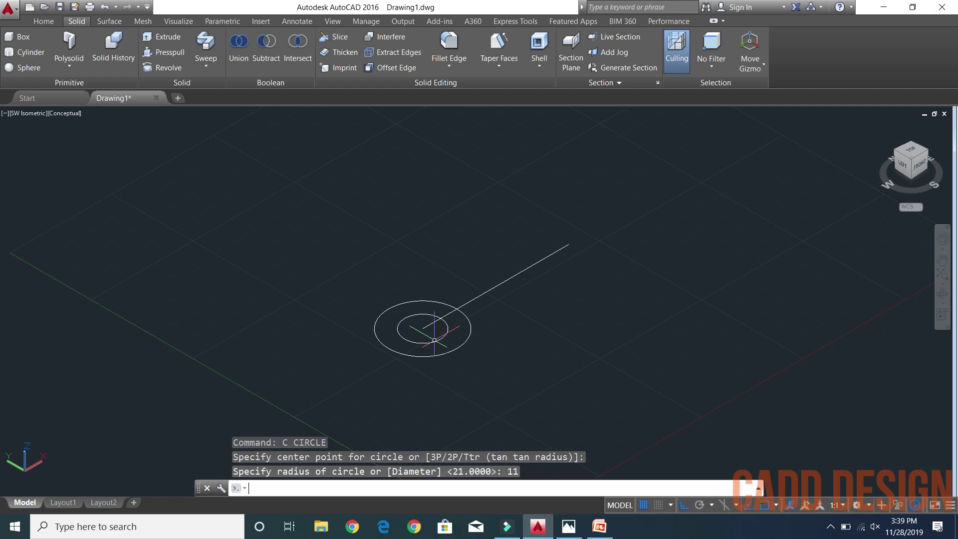
# Draw concentric radius 6 and radius 12 circles at the line's far end
pyautogui.press('Return')
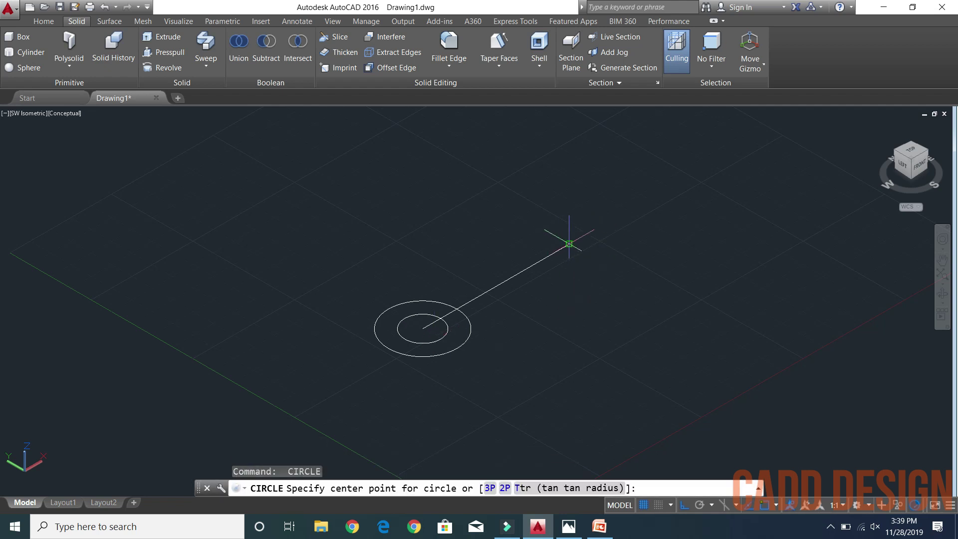
pyautogui.click(569, 244)
pyautogui.write('6')
pyautogui.press('Return')
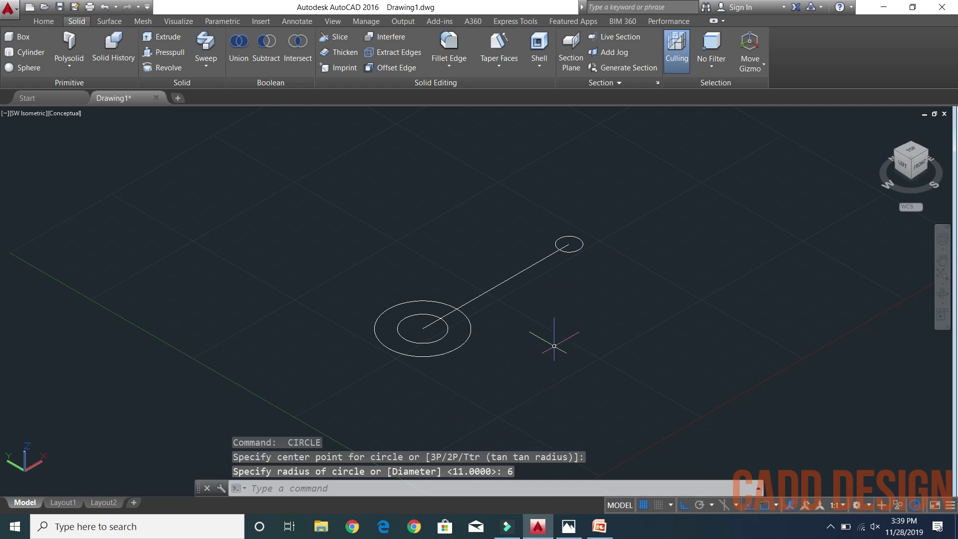
pyautogui.write('c')
pyautogui.press('Return')
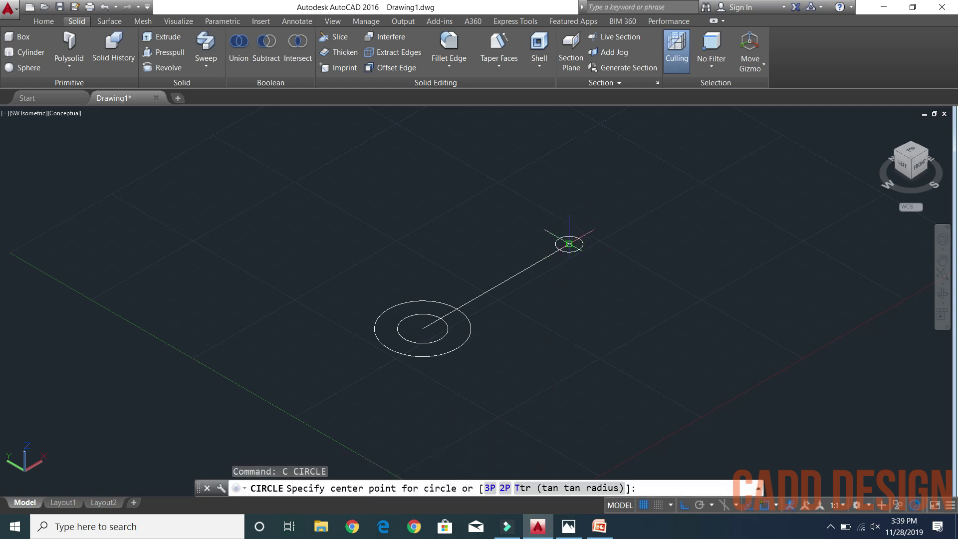
pyautogui.click(568, 243)
pyautogui.write('12')
pyautogui.press('Return')
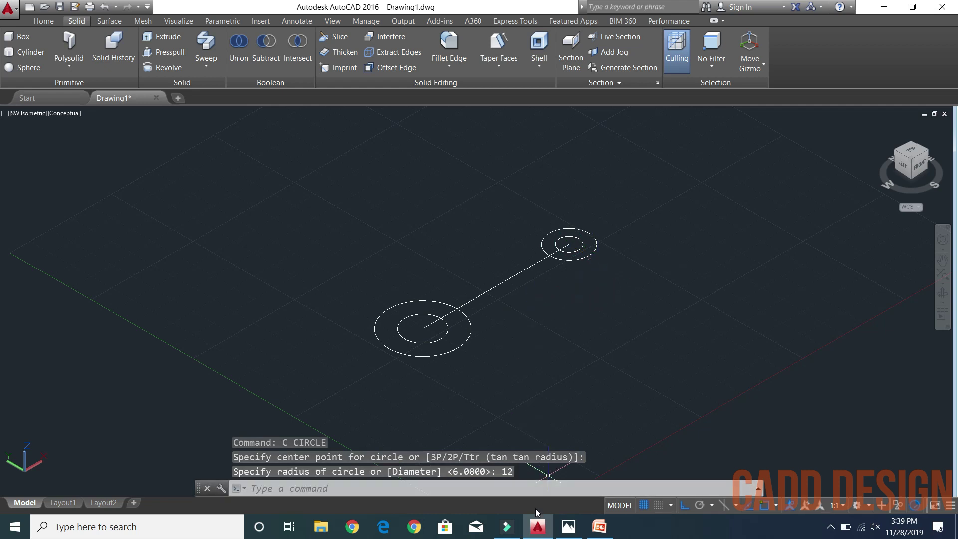
# Review slide 5's Tangent Osnap note, then return to AutoCAD
pyautogui.click(599, 526)
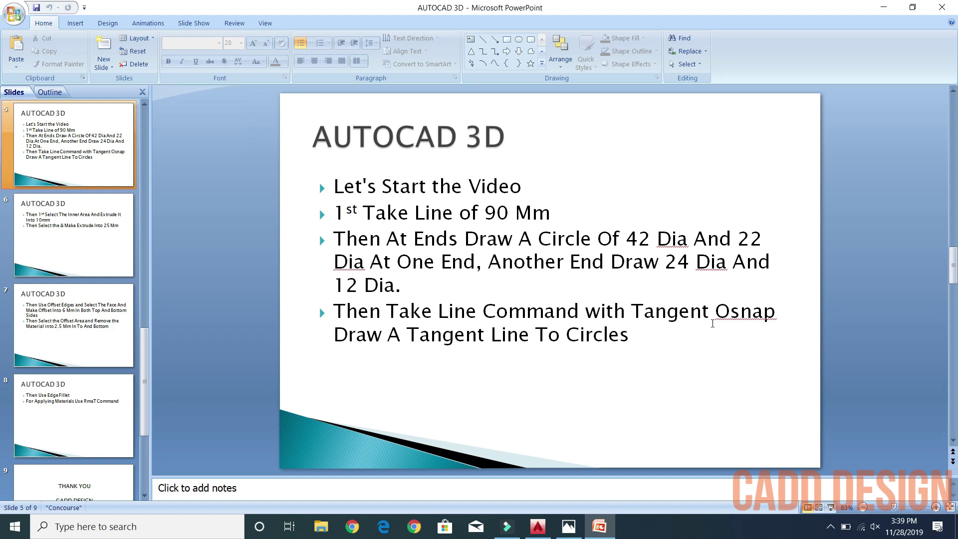
pyautogui.moveTo(632, 310); pyautogui.dragTo(763, 317)
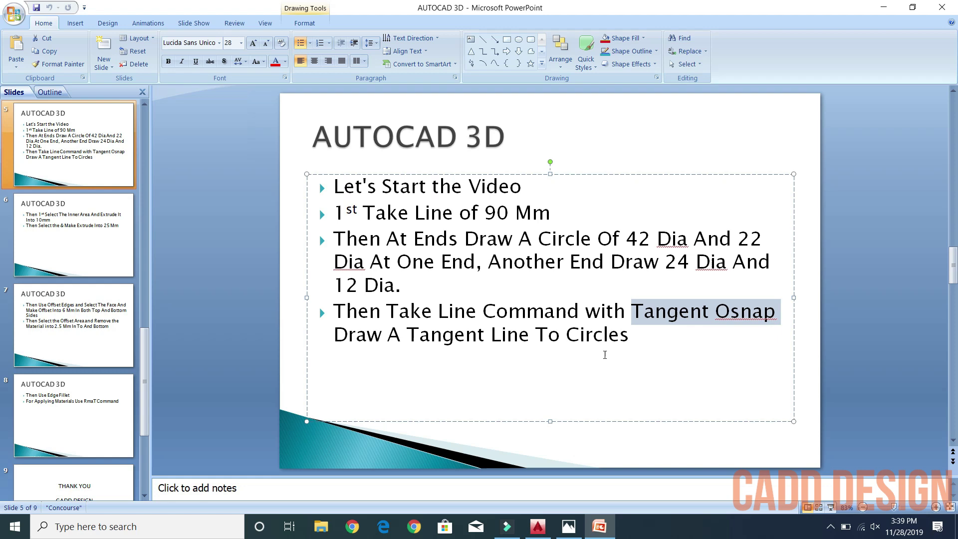
pyautogui.click(596, 378)
pyautogui.moveTo(537, 525)
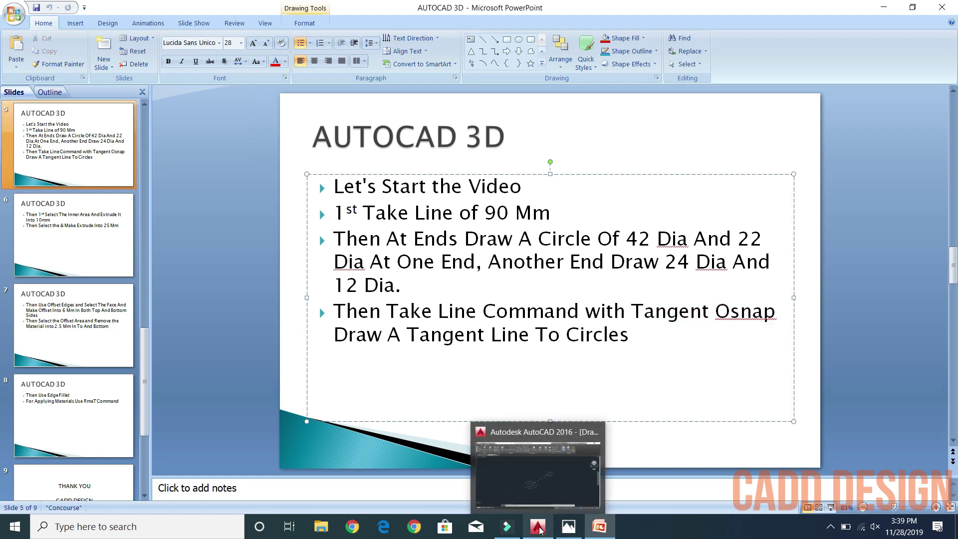
pyautogui.click(538, 526)
# Start LINE and limit object snaps to Tangent only
pyautogui.write('LINE')
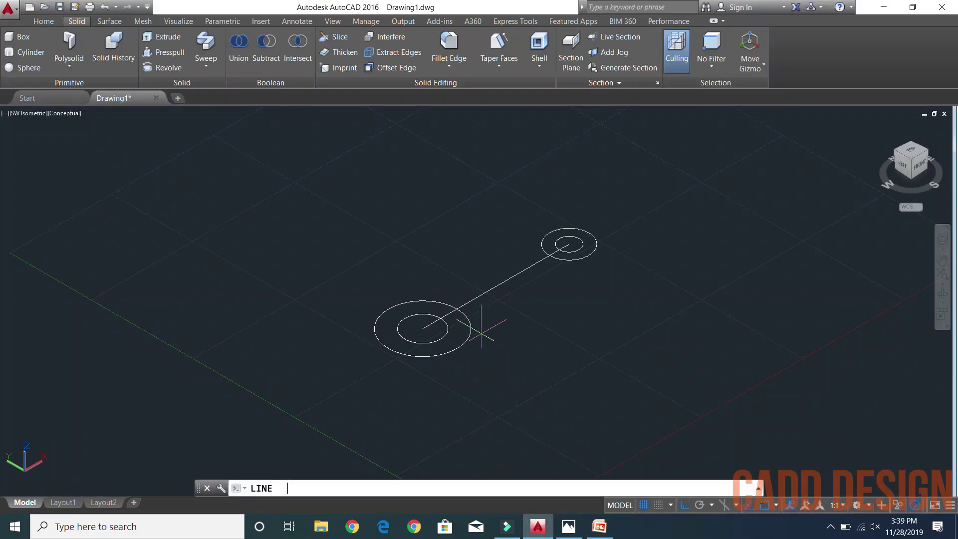
pyautogui.press('Return')
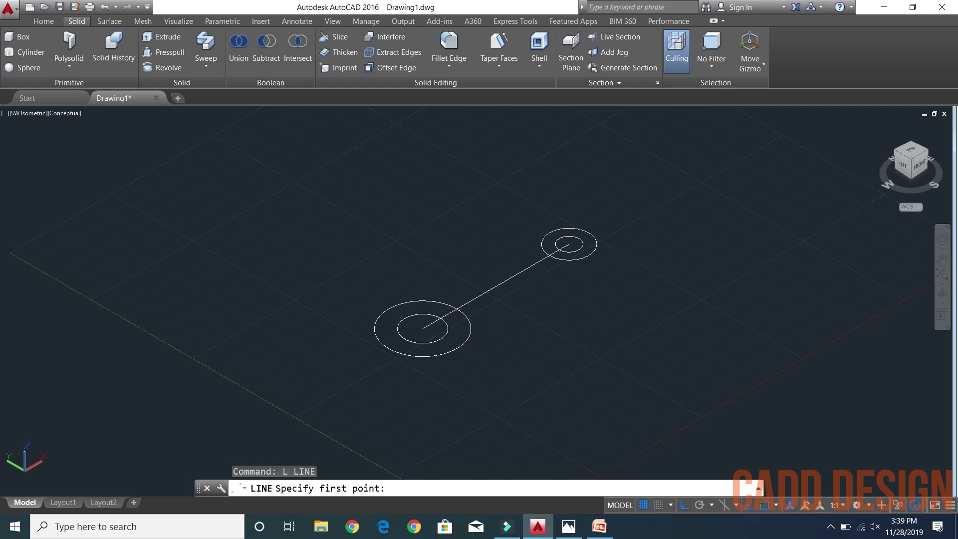
pyautogui.keyDown('shift'); pyautogui.rightClick(485, 332); pyautogui.keyUp('shift')
pyautogui.click(504, 326)
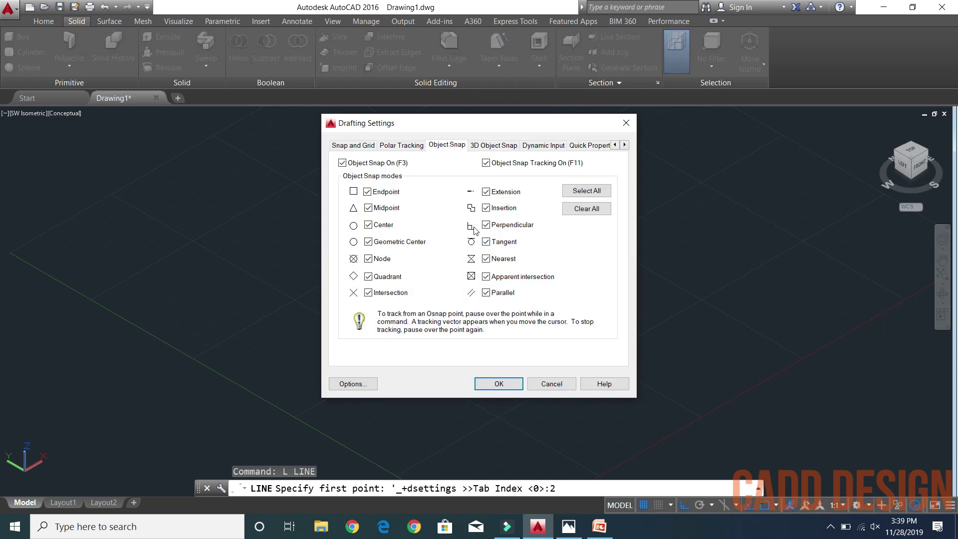
pyautogui.click(586, 208)
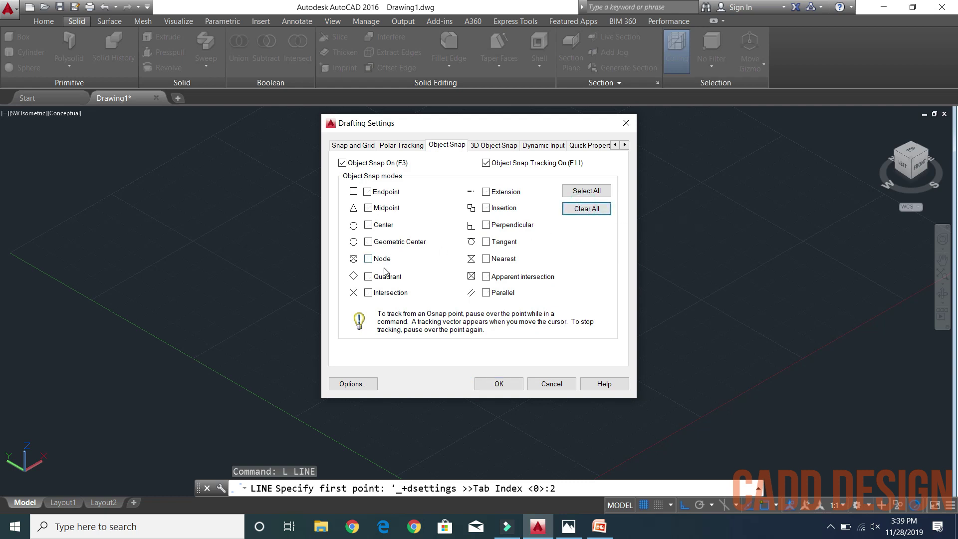
pyautogui.click(497, 241)
pyautogui.click(499, 383)
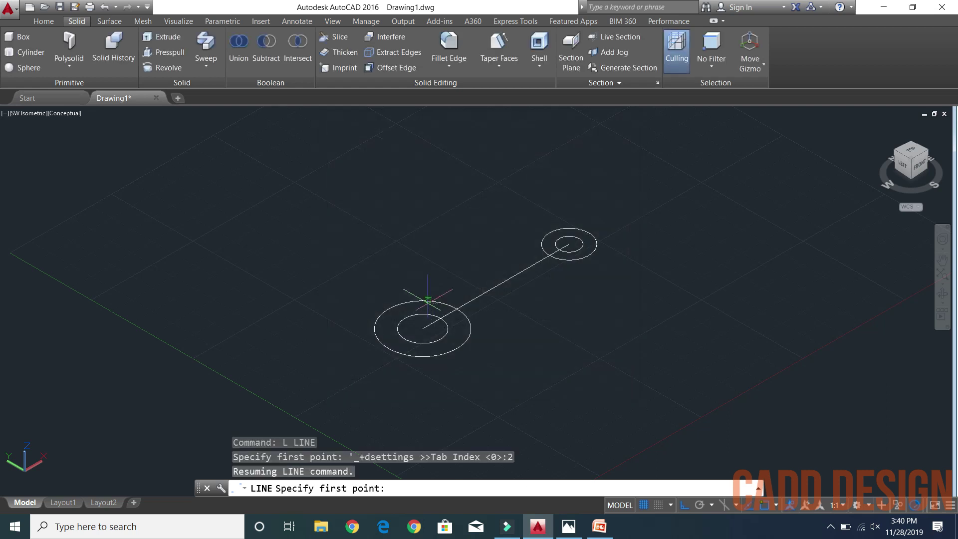
# Draw two lines tangent to both the large and small outer circles
pyautogui.click(408, 299)
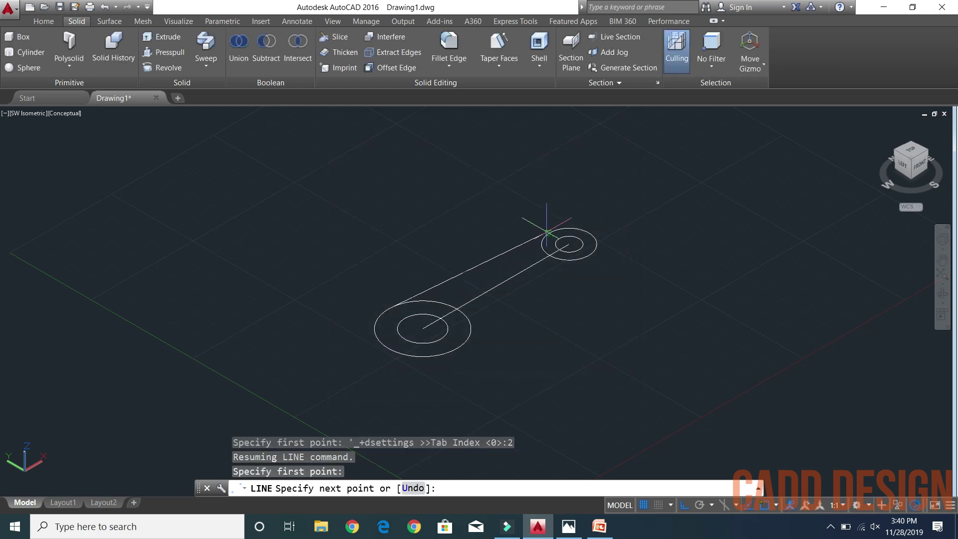
pyautogui.click(547, 232)
pyautogui.press('Return')
pyautogui.press('Return')
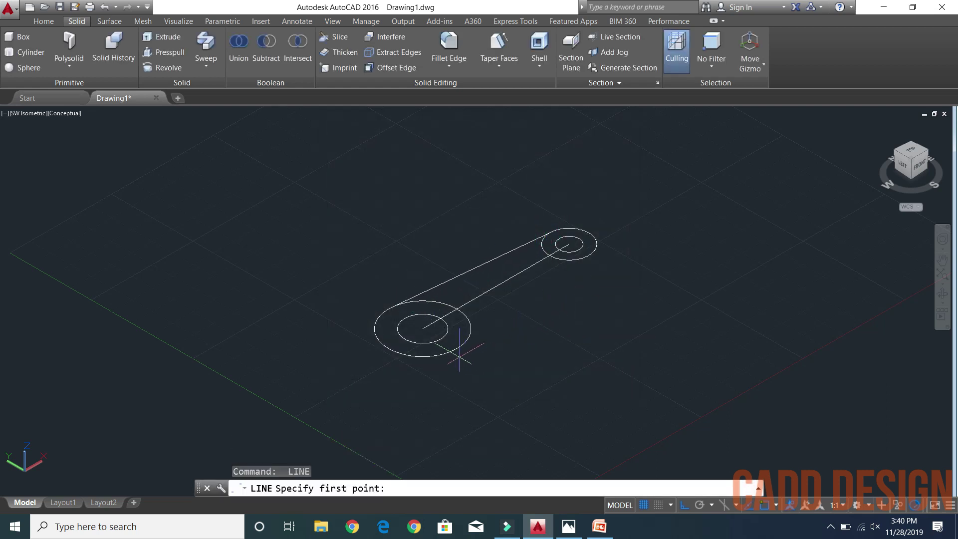
pyautogui.click(458, 348)
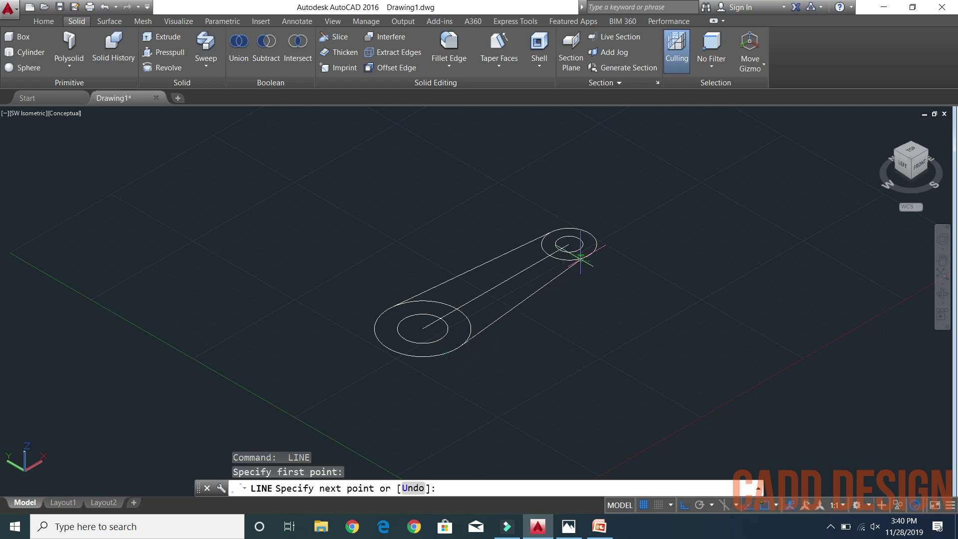
pyautogui.click(611, 302)
pyautogui.press('Escape')
# Delete the original centre line and turn all object snap modes back on
pyautogui.click(523, 280)
pyautogui.press('Delete')
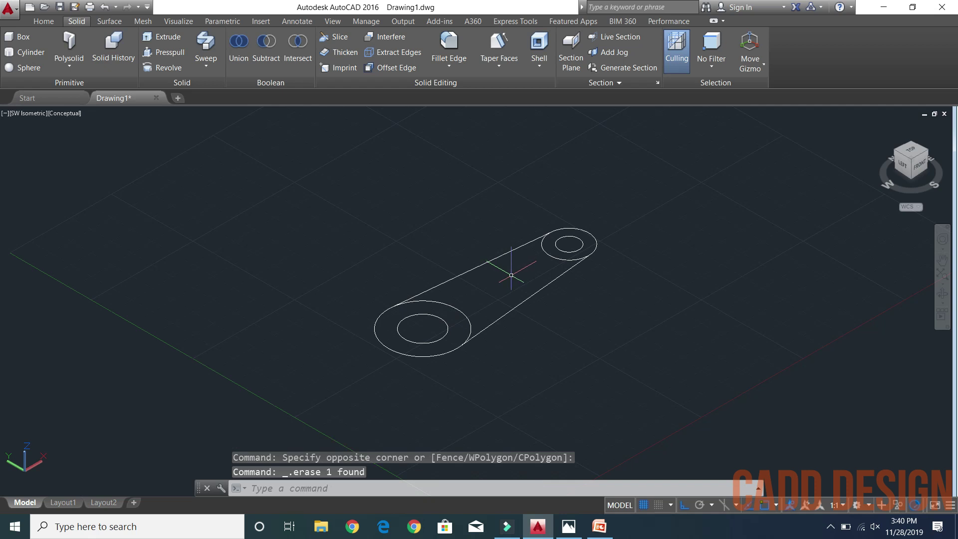
pyautogui.keyDown('shift'); pyautogui.rightClick(511, 275); pyautogui.keyUp('shift')
pyautogui.click(549, 270)
pyautogui.click(586, 190)
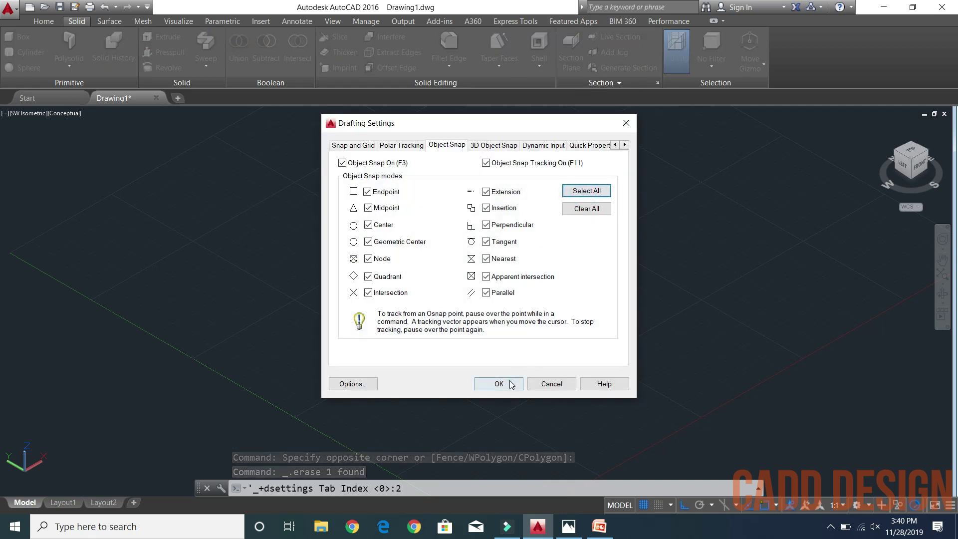
pyautogui.click(498, 384)
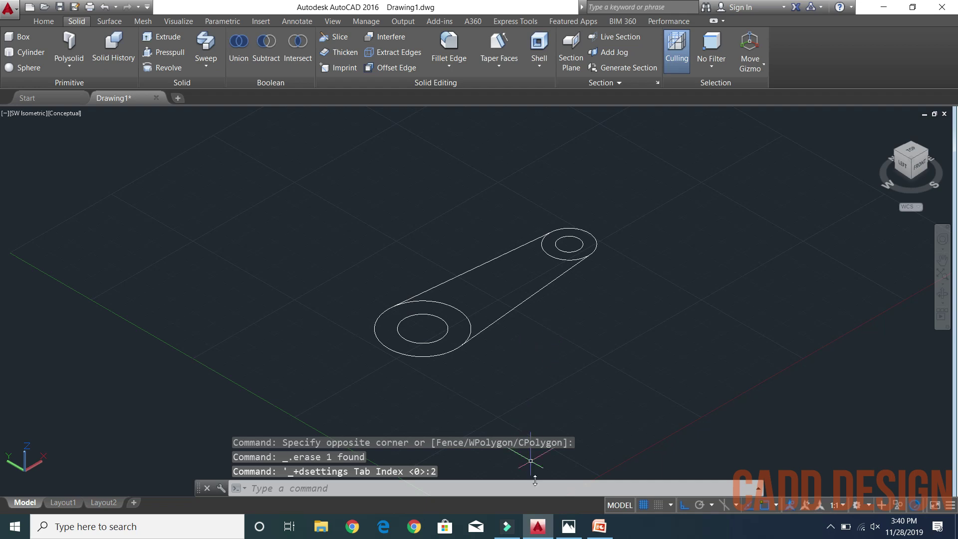
# Review slide 6's 10 mm and 25 mm extrusion steps, then begin PRESSPULL in AutoCAD
pyautogui.click(599, 526)
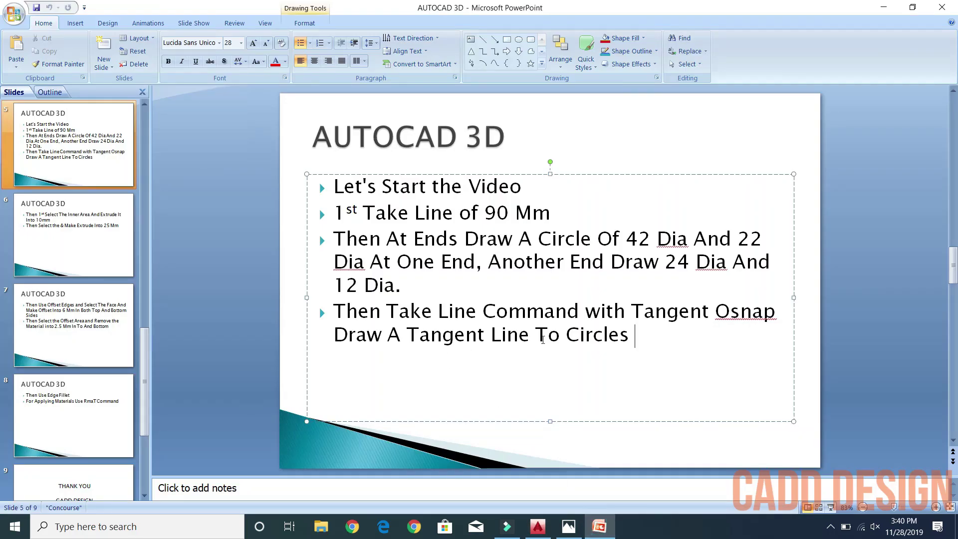
pyautogui.scroll(-1, 542, 339)
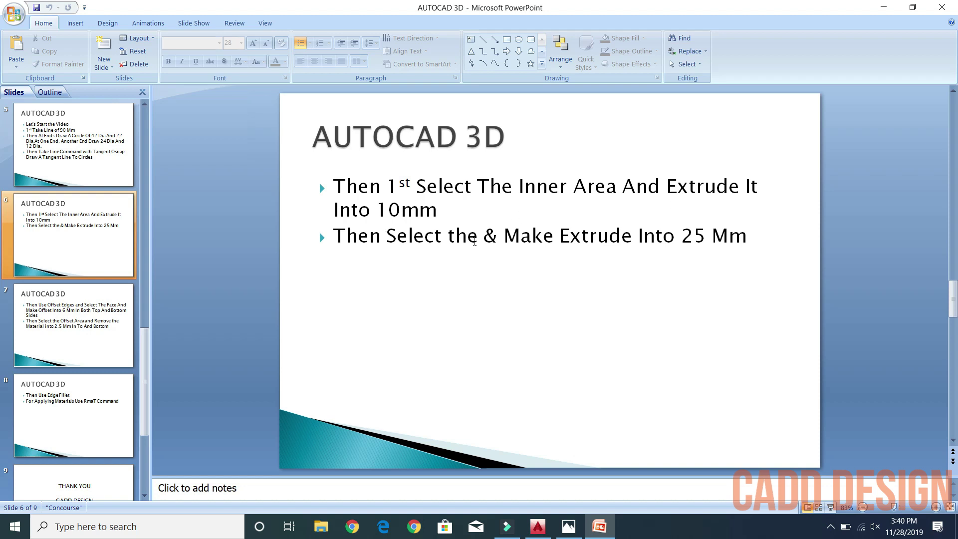
pyautogui.click(537, 526)
pyautogui.write('PRES')
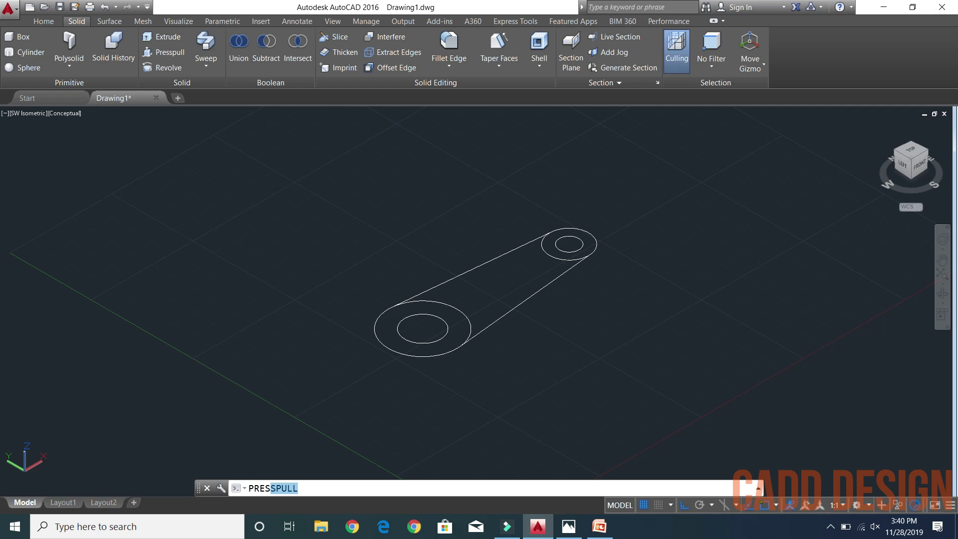
# Press-pull the arm region to 10 and the large end ring to 17.5, then pick the small ring
pyautogui.press('Return')
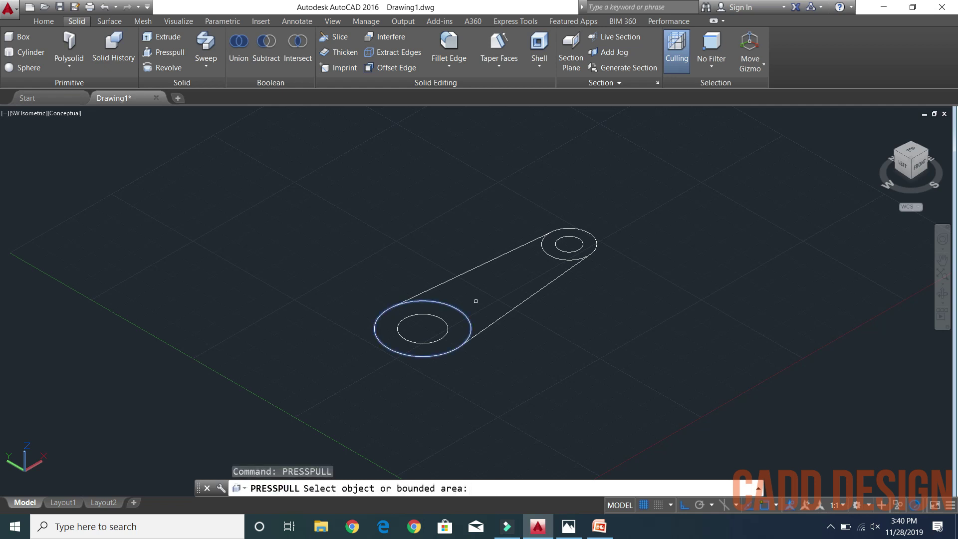
pyautogui.click(476, 301)
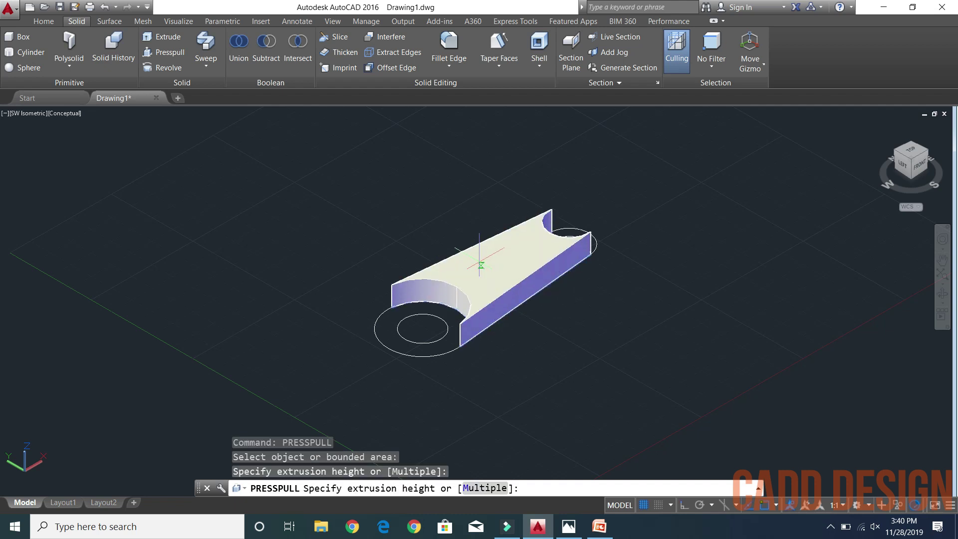
pyautogui.write('10')
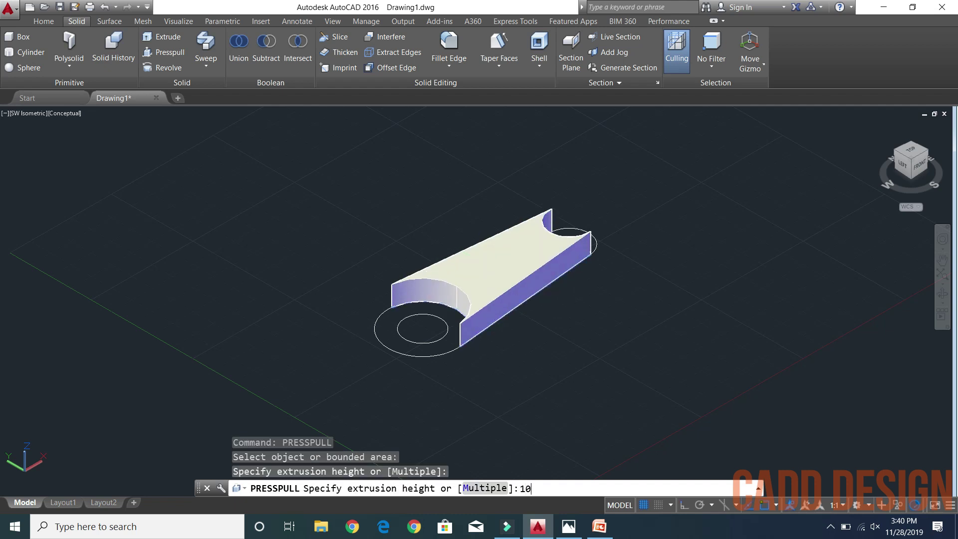
pyautogui.press('Return')
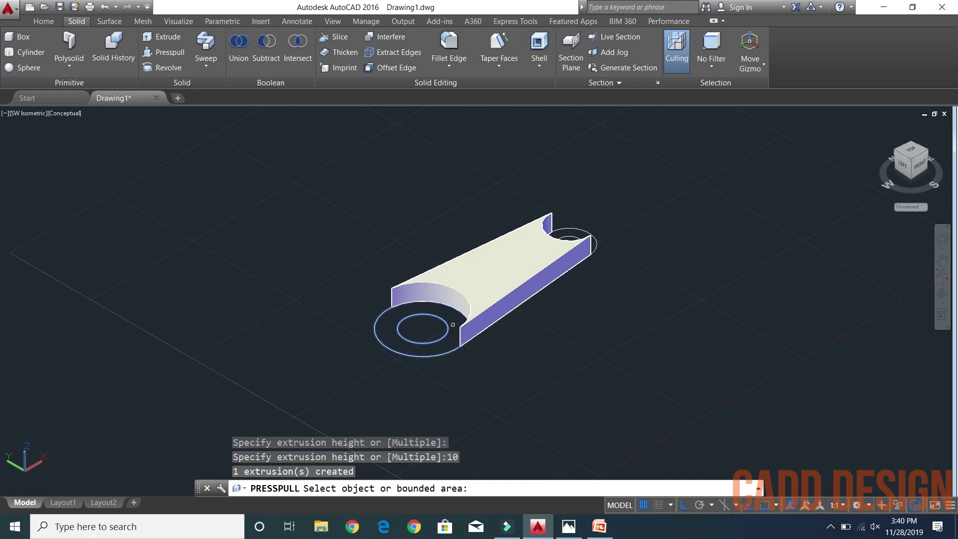
pyautogui.click(453, 326)
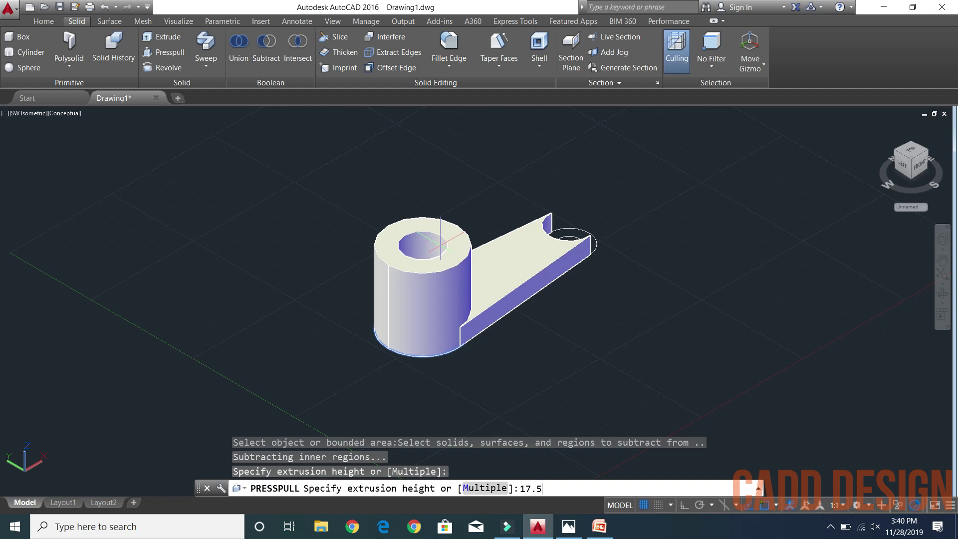
pyautogui.press('Return')
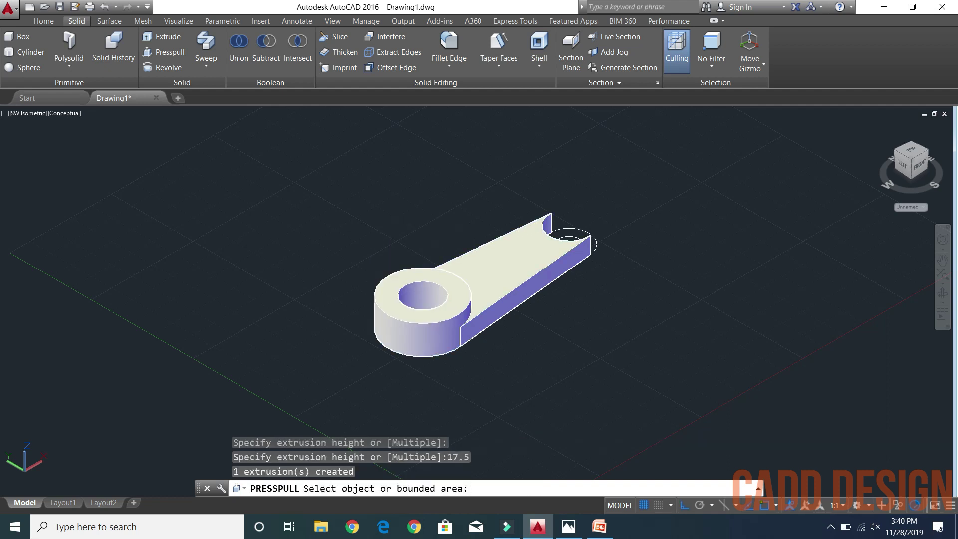
pyautogui.scroll(3, 556, 230)
pyautogui.click(573, 233)
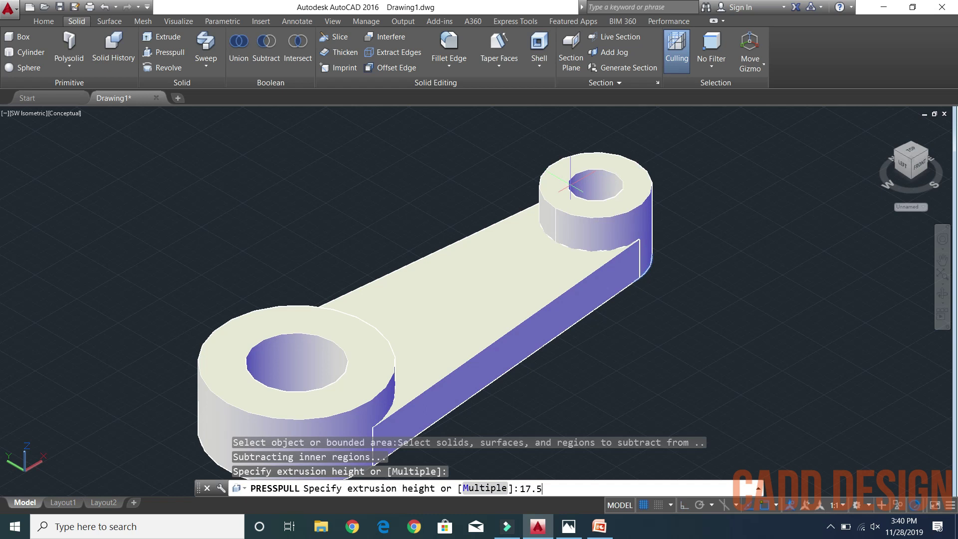
# Commit the 17.5 boss height, then press-pull each boss's underside ring by 7.5
pyautogui.press('Return')
pyautogui.scroll(-4, 567, 318)
pyautogui.moveTo(566, 356)
pyautogui.keyDown('shift'); pyautogui.mouseDown(button='middle')
pyautogui.moveTo(558, 235)
pyautogui.moveTo(539, 256)
pyautogui.mouseUp(button='middle'); pyautogui.keyUp('shift')
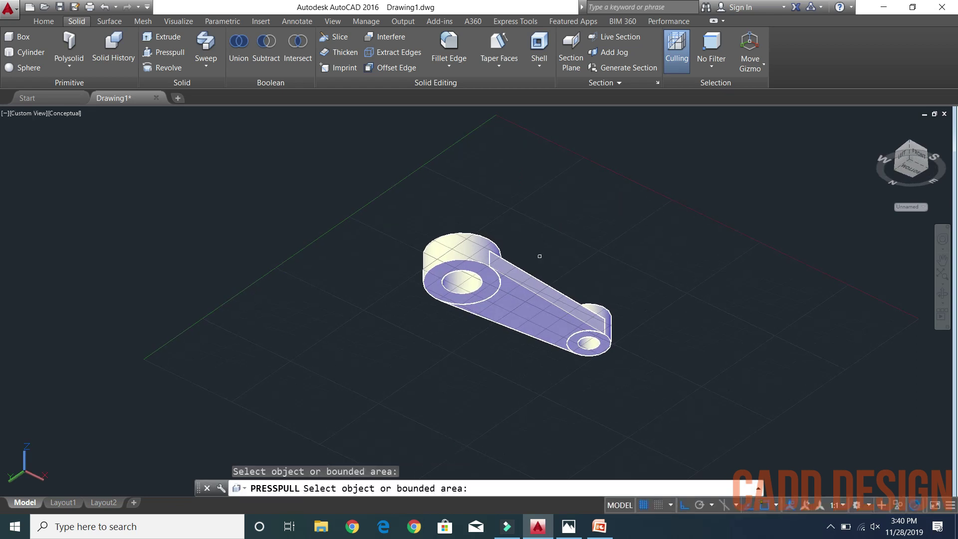
pyautogui.scroll(3, 481, 279)
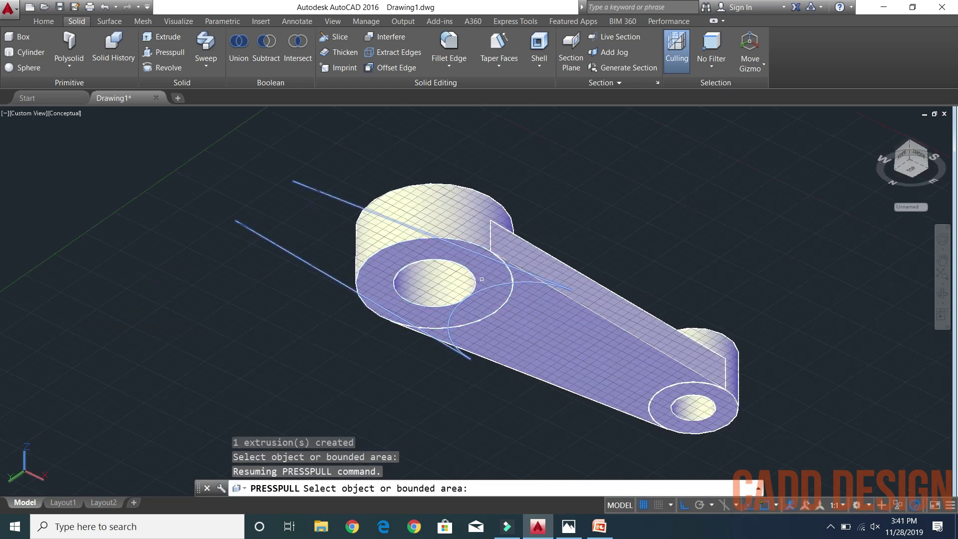
pyautogui.press('F7')
pyautogui.click(481, 279)
pyautogui.write('7.5')
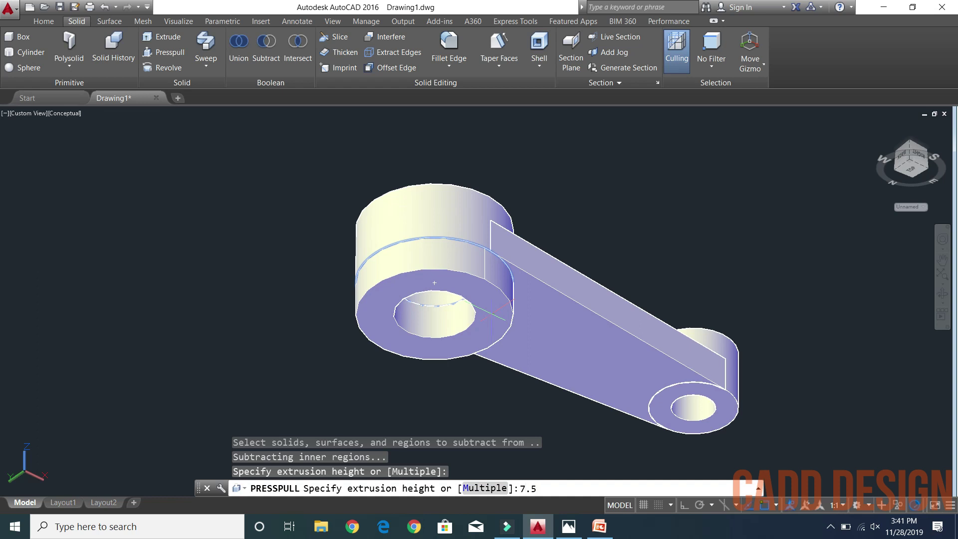
pyautogui.press('Return')
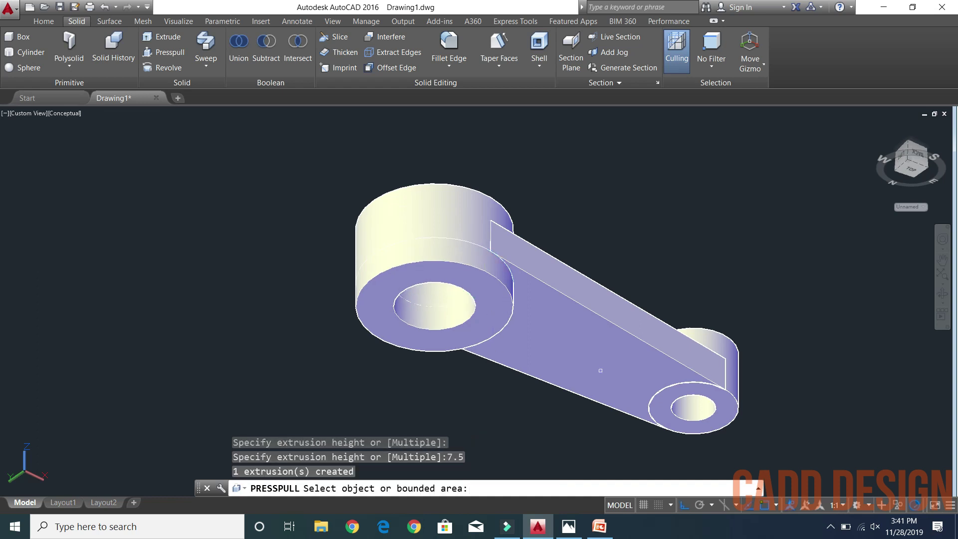
pyautogui.keyDown('shift'); pyautogui.moveTo(672, 388); pyautogui.dragTo(786, 327, button='middle'); pyautogui.keyUp('shift')
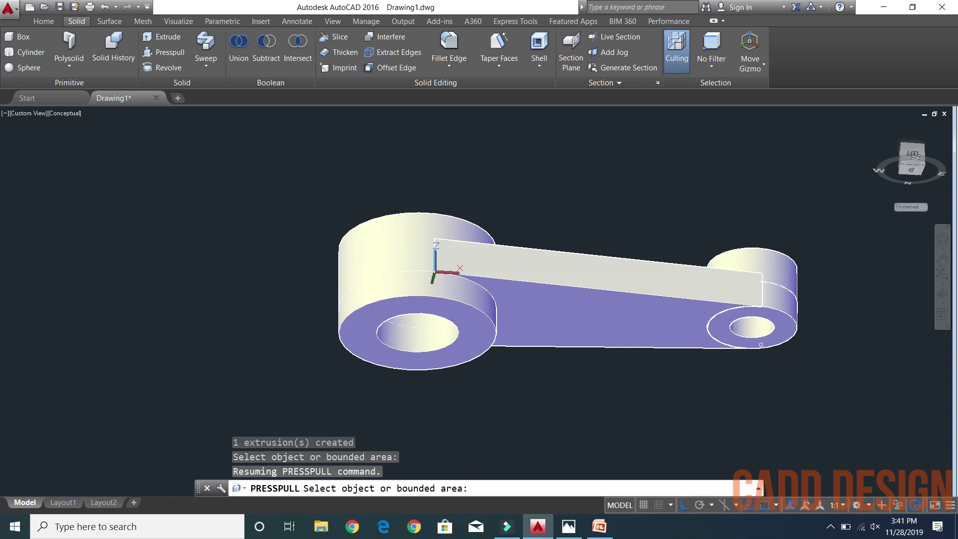
pyautogui.click(787, 327)
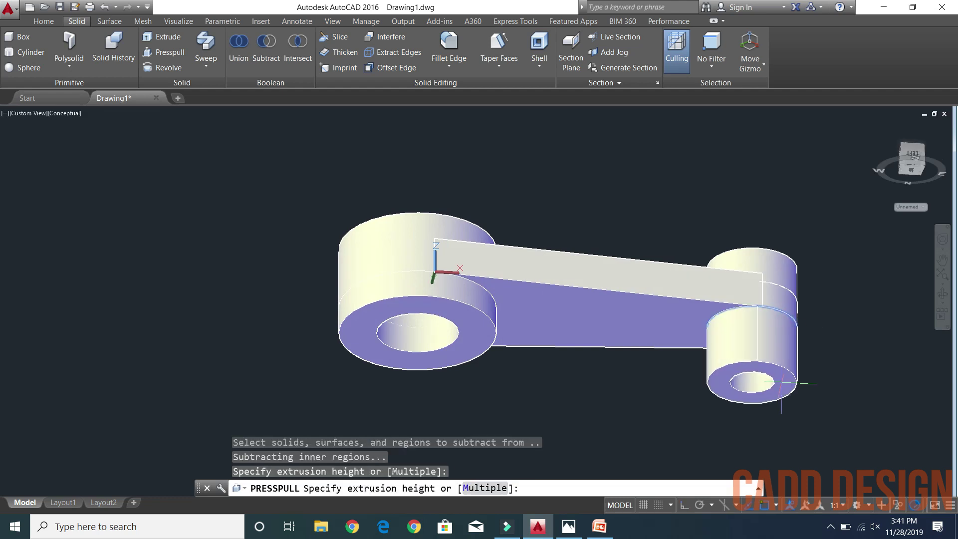
pyautogui.write('7.5')
pyautogui.press('Return')
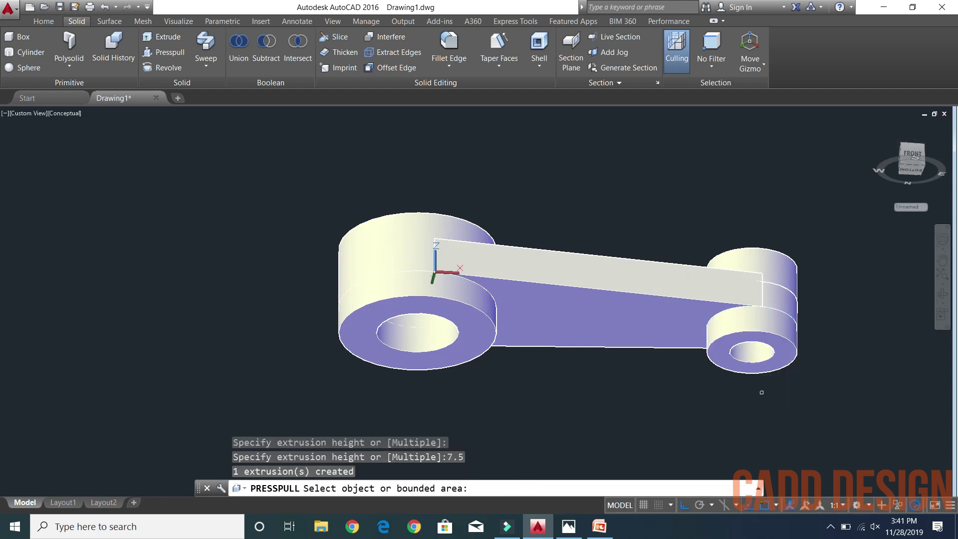
pyautogui.press('Return')
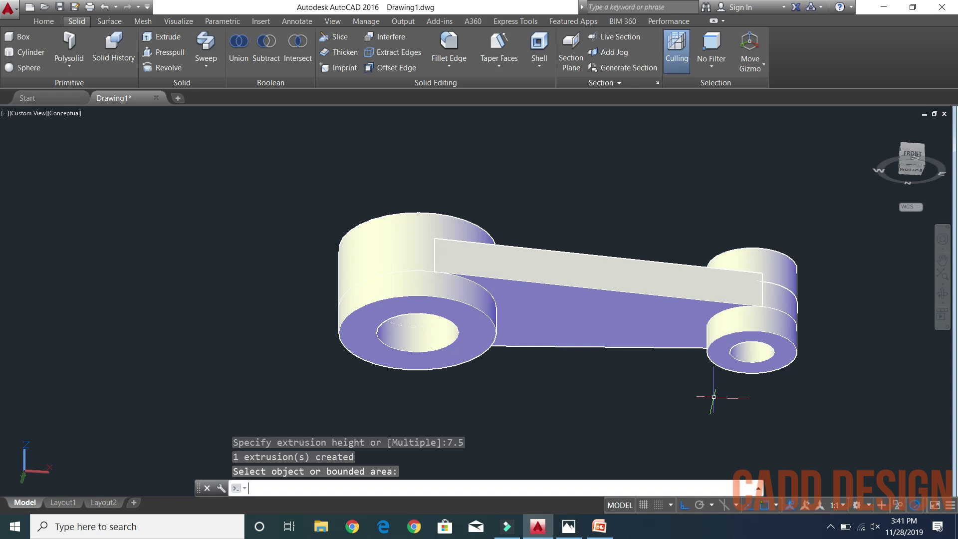
pyautogui.write('UNI')
# Union all 11 lever pieces into one solid and return to the home view
pyautogui.press('Return')
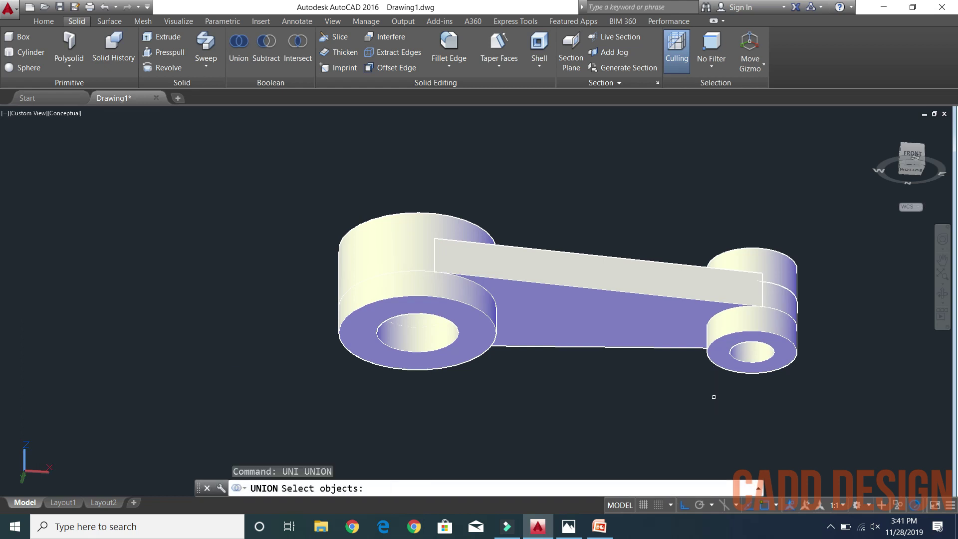
pyautogui.click(801, 388)
pyautogui.click(295, 178)
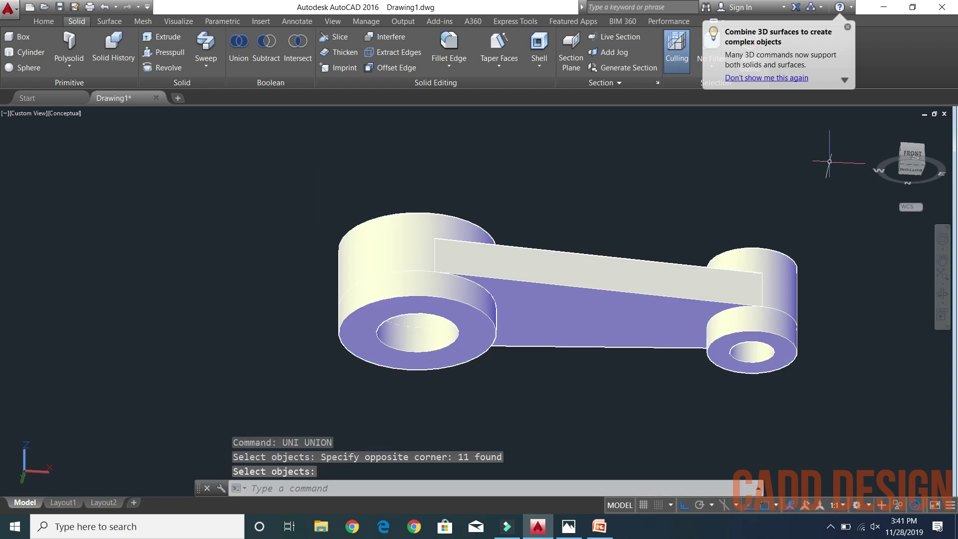
pyautogui.click(885, 125)
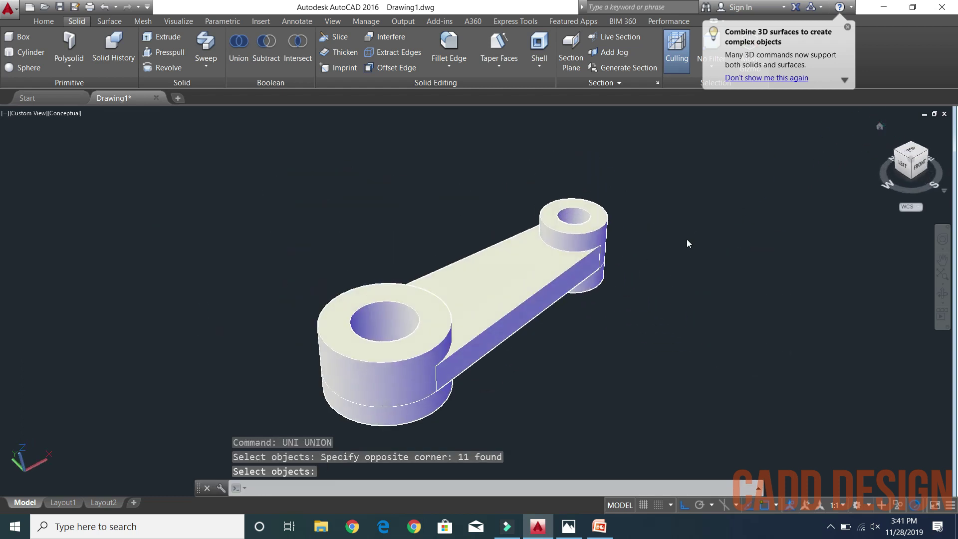
pyautogui.press('Return')
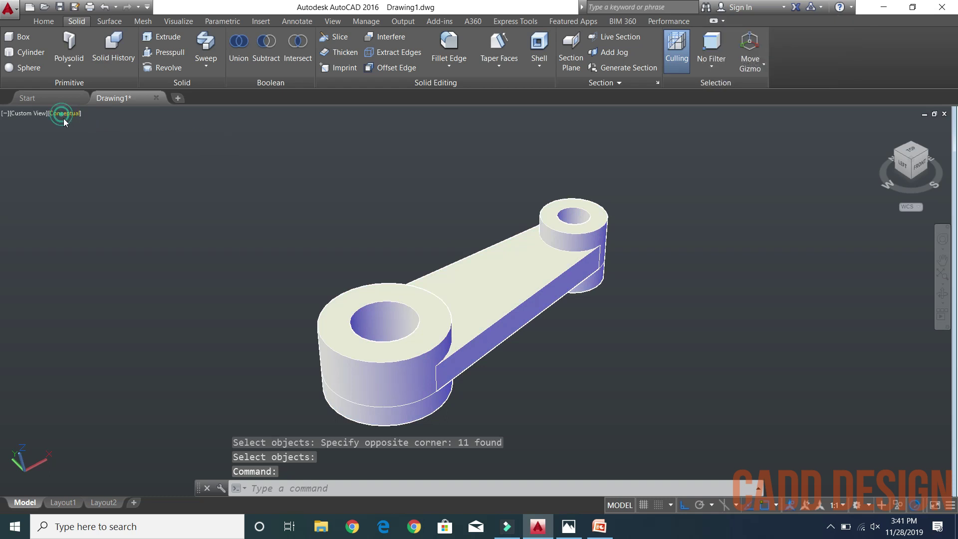
# Show the lever in Realistic style and page PowerPoint to slide 7's 6 mm offset-edge step
pyautogui.click(70, 116)
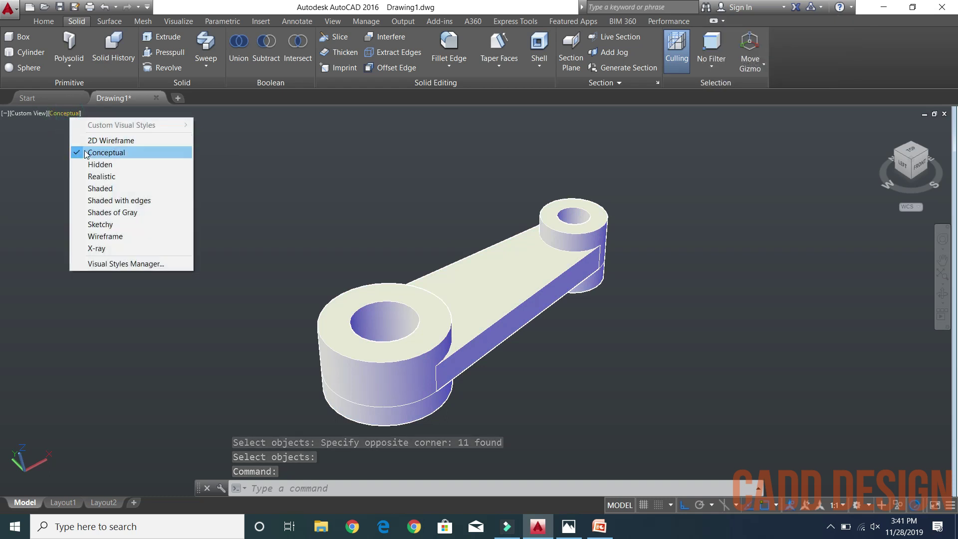
pyautogui.click(98, 176)
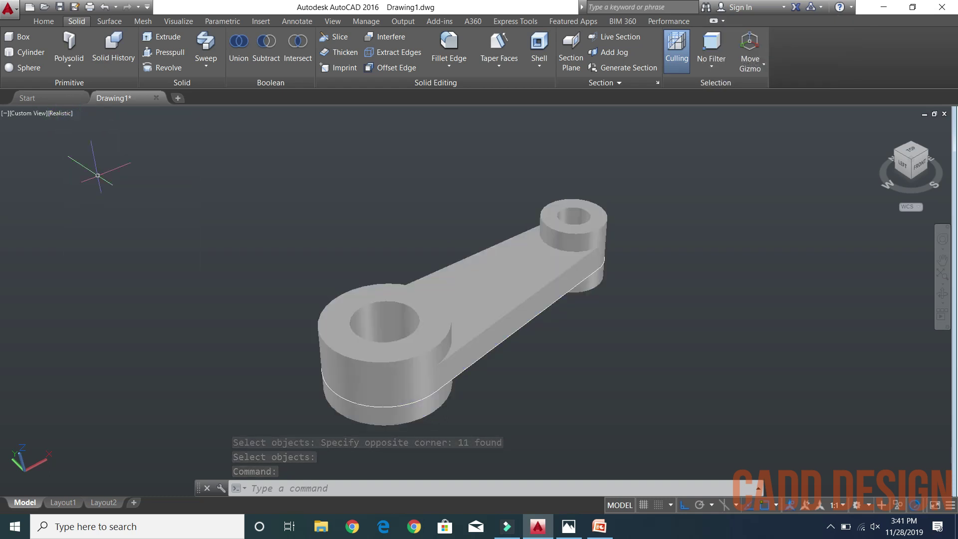
pyautogui.scroll(1, 458, 306)
pyautogui.scroll(1, 458, 306)
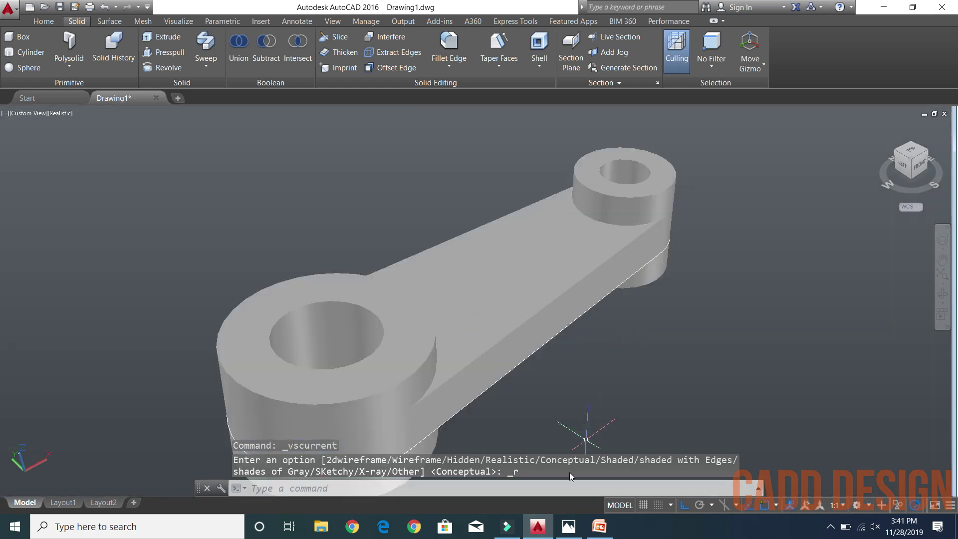
pyautogui.click(589, 527)
pyautogui.scroll(-1, 463, 337)
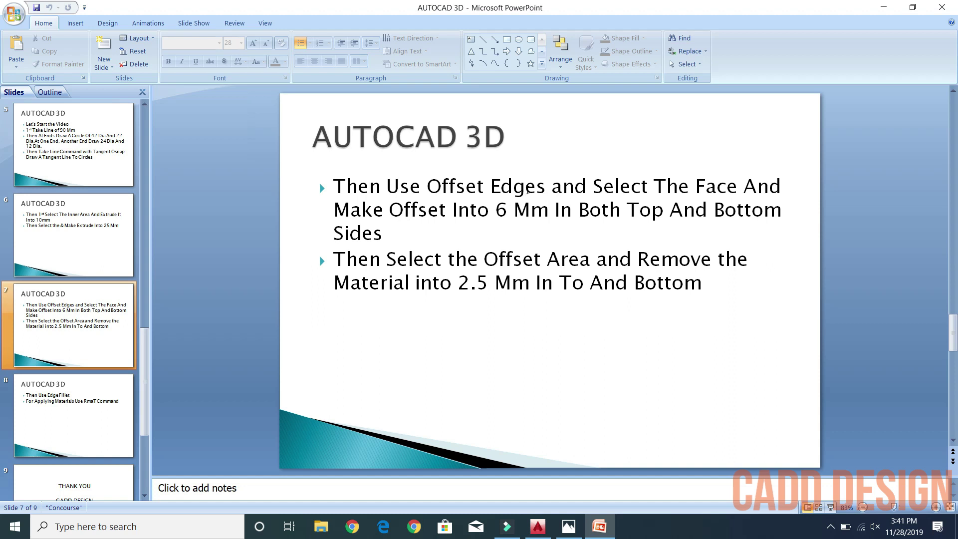
# Review slide 7's 'Offset Edges' step, its 6 mm offset and 2.5 mm removal depth
pyautogui.moveTo(431, 181); pyautogui.dragTo(547, 201)
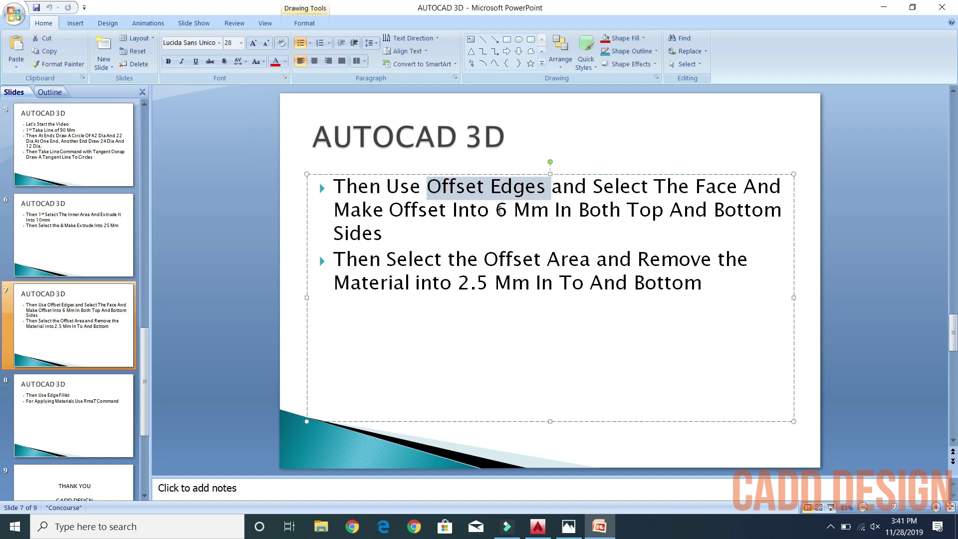
pyautogui.moveTo(500, 210); pyautogui.dragTo(512, 209)
pyautogui.click(589, 359)
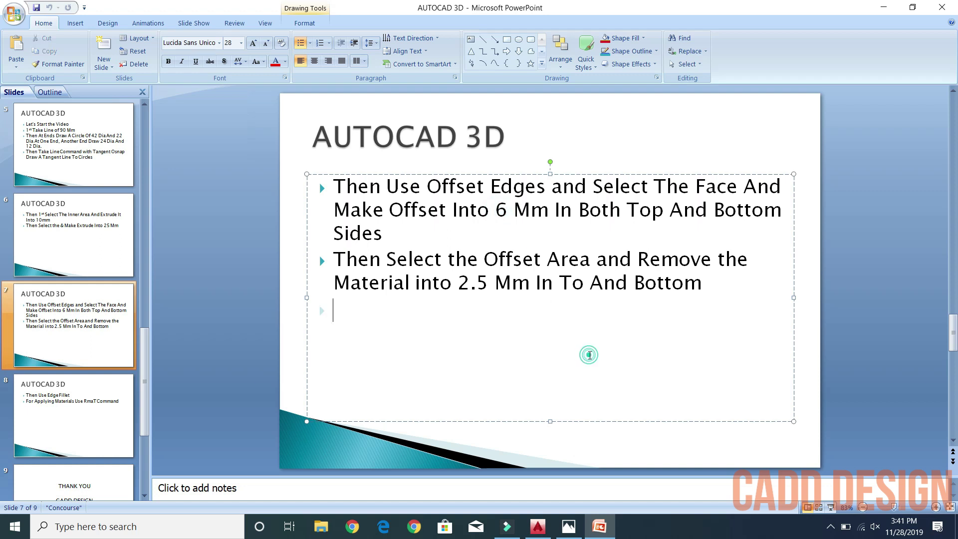
pyautogui.moveTo(457, 275); pyautogui.dragTo(484, 278)
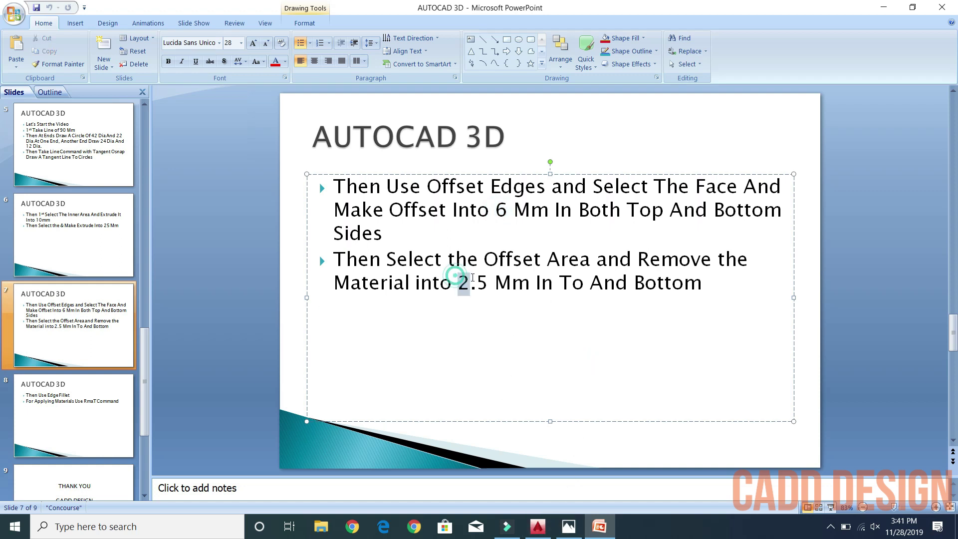
pyautogui.click(537, 526)
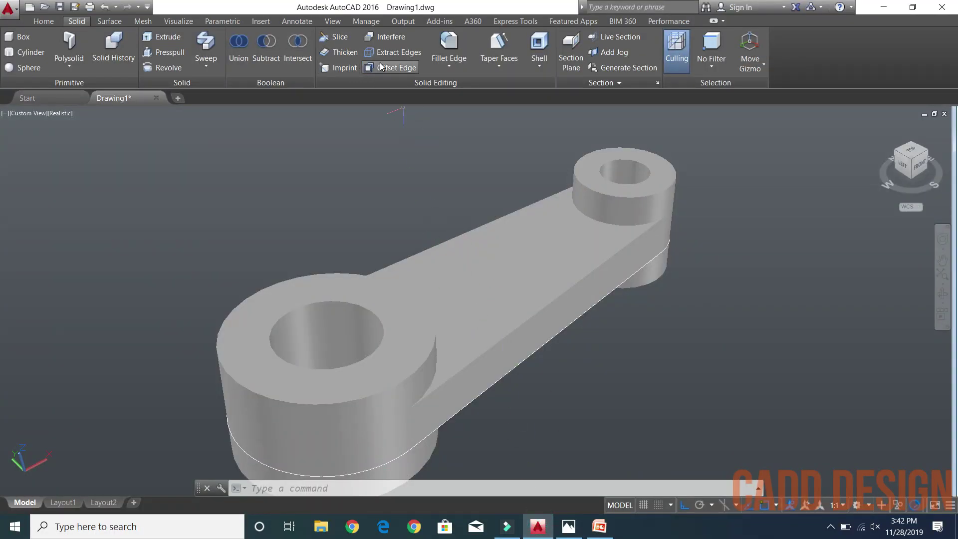
# Offset the edges of the arm's top face and underside face by 6
pyautogui.click(394, 67)
pyautogui.click(503, 259)
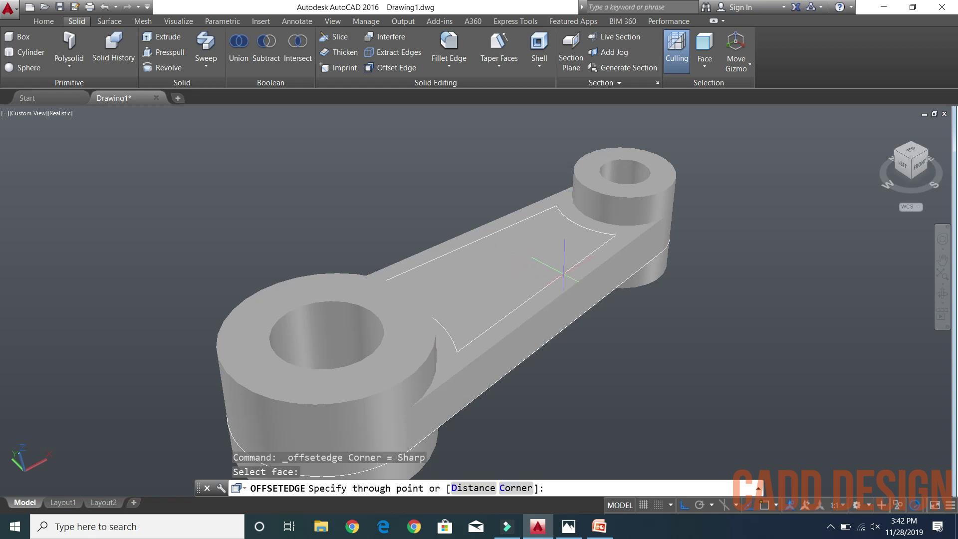
pyautogui.write('6')
pyautogui.press('Return')
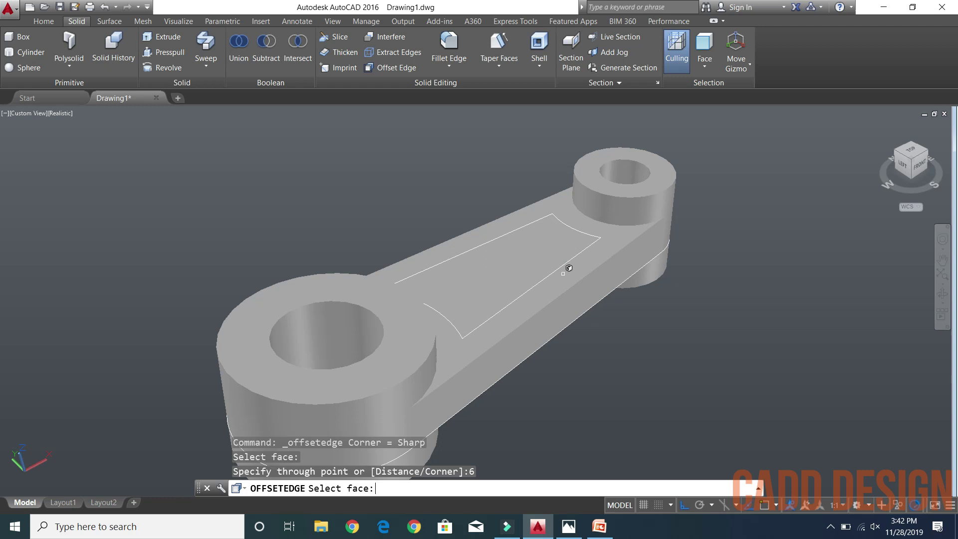
pyautogui.keyDown('shift'); pyautogui.moveTo(593, 378); pyautogui.dragTo(516, 274, button='middle'); pyautogui.keyUp('shift')
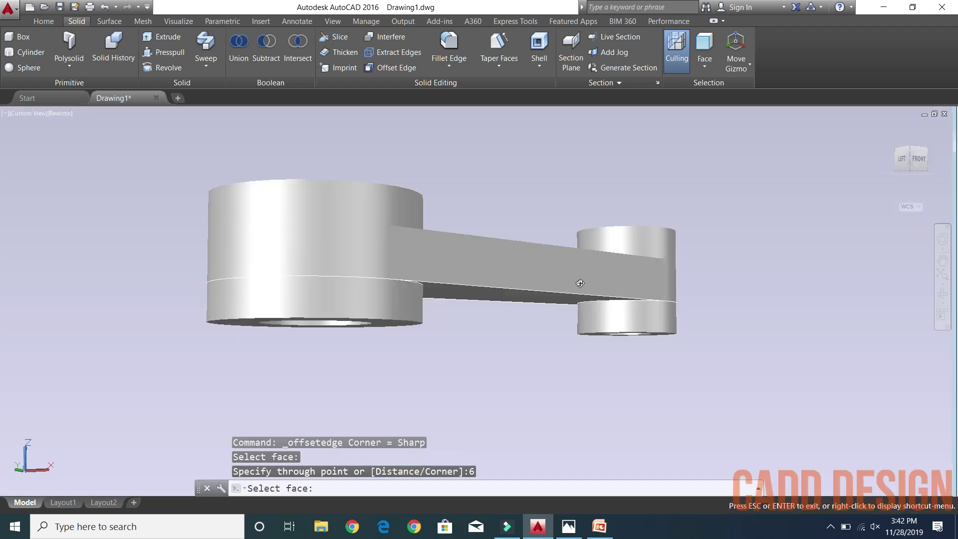
pyautogui.click(514, 281)
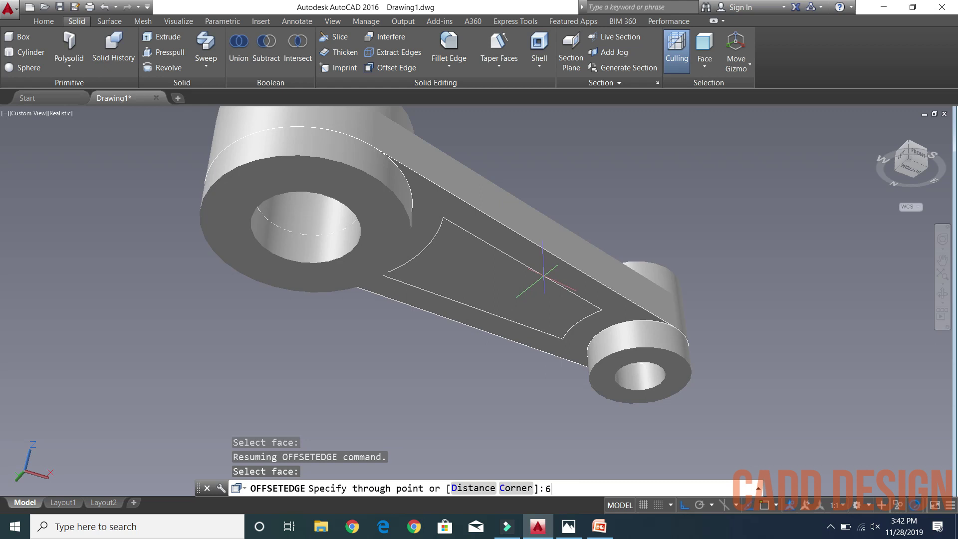
pyautogui.press('Return')
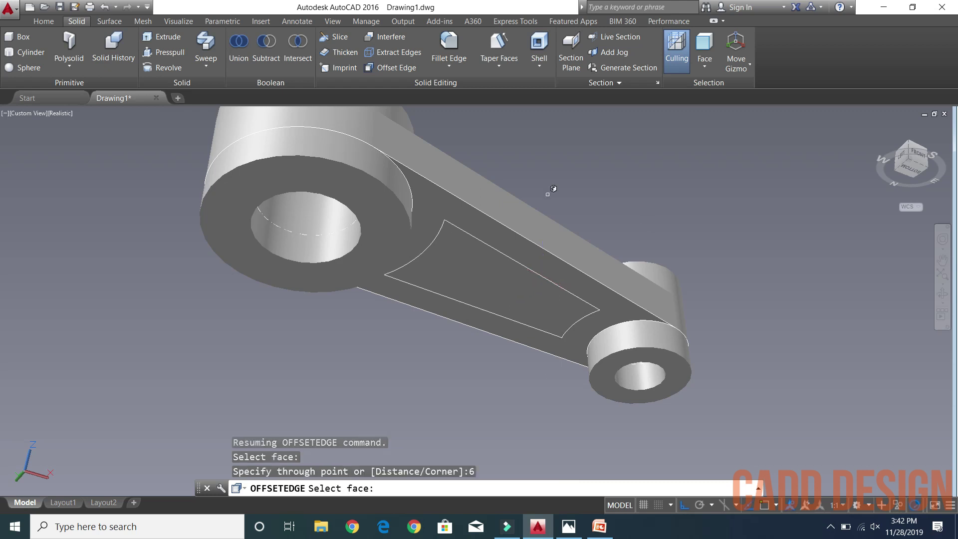
pyautogui.press('Escape')
# Start press-pulling the inset region inside the offset outline on the arm's top face
pyautogui.click(149, 53)
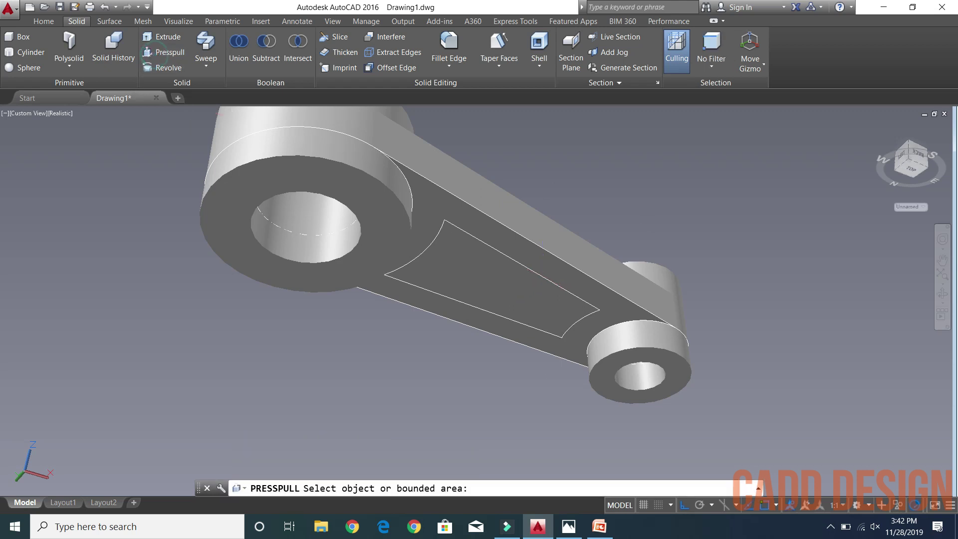
pyautogui.click(444, 259)
pyautogui.write('-2.5')
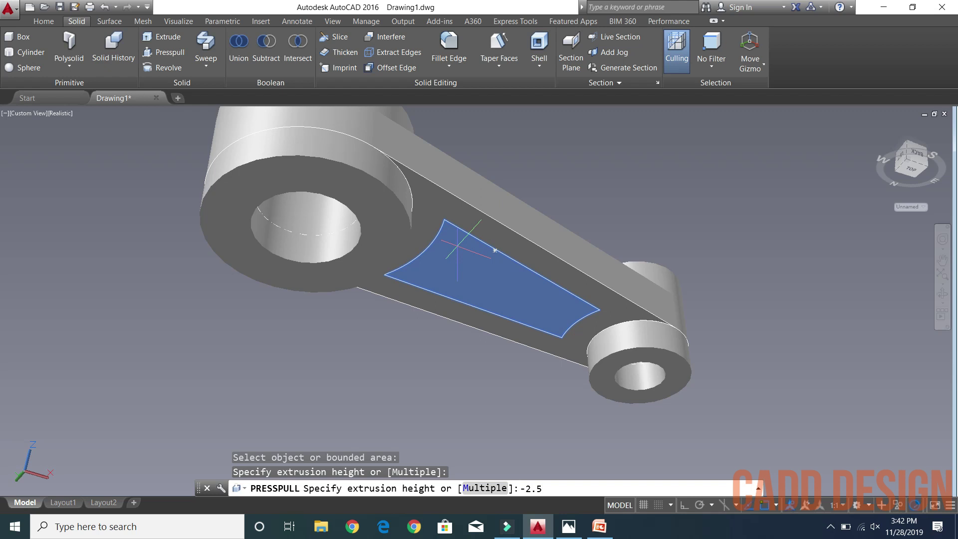
pyautogui.press('Return')
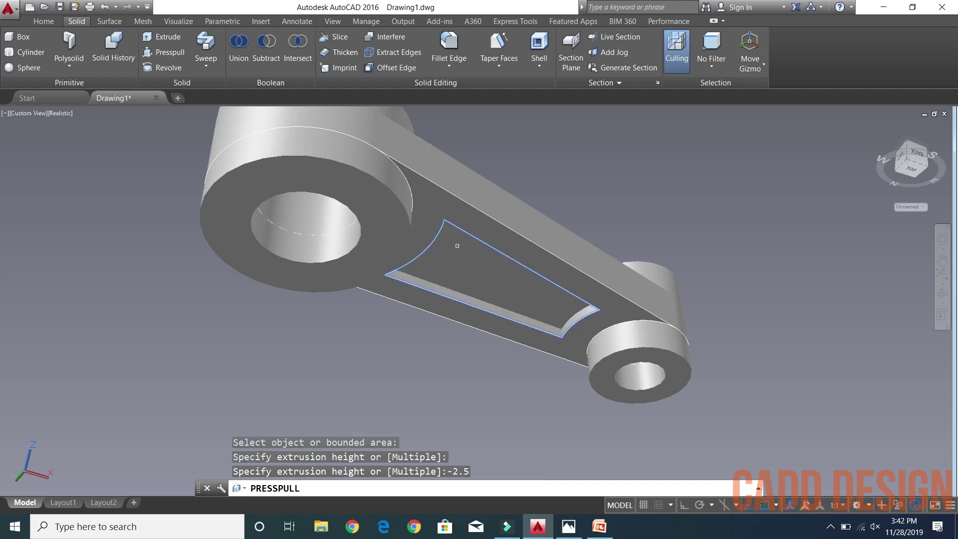
pyautogui.moveTo(449, 349)
pyautogui.keyDown('shift'); pyautogui.mouseDown(button='middle')
pyautogui.moveTo(445, 367)
pyautogui.moveTo(459, 384)
pyautogui.moveTo(469, 395)
pyautogui.moveTo(479, 384)
pyautogui.mouseUp(button='middle'); pyautogui.keyUp('shift')
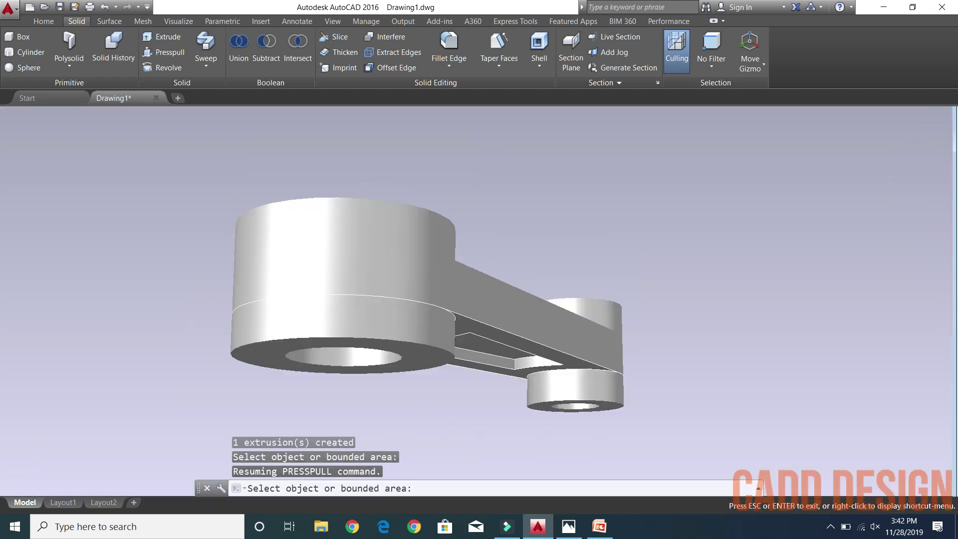
pyautogui.keyDown('shift'); pyautogui.moveTo(513, 267); pyautogui.dragTo(493, 317, button='middle'); pyautogui.keyUp('shift')
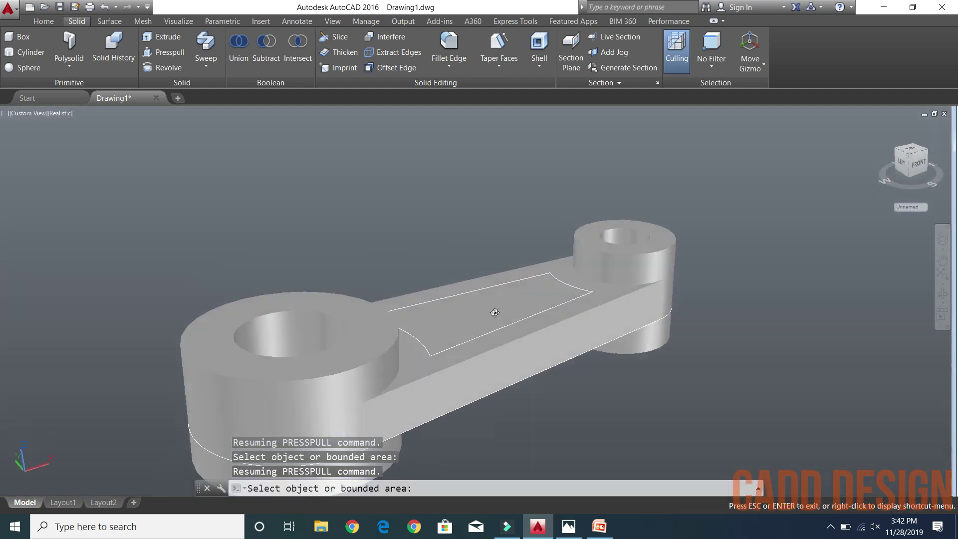
pyautogui.click(493, 317)
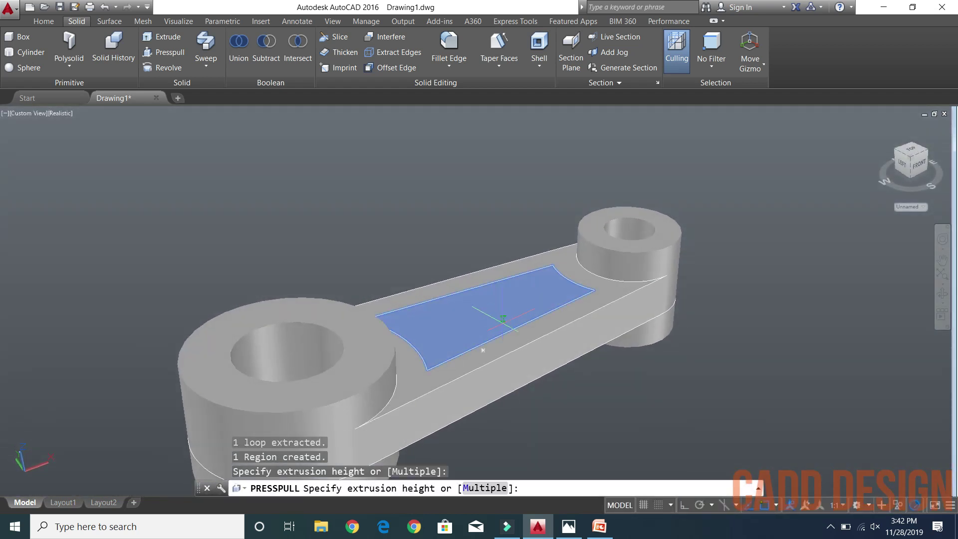
pyautogui.write('2.5')
pyautogui.press('Return')
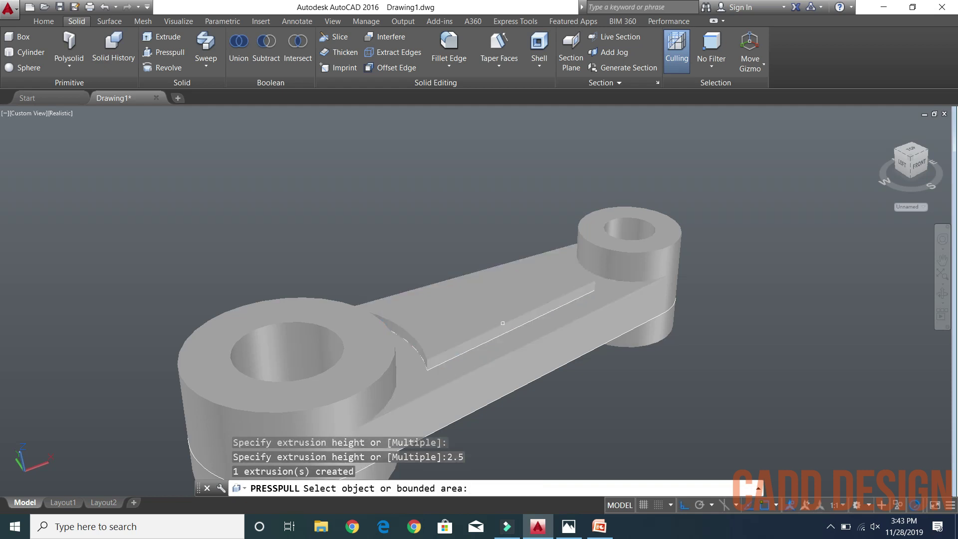
# Recess the top face's inset area -2.5 deep, then bring up the PowerPoint slides
pyautogui.click(501, 324)
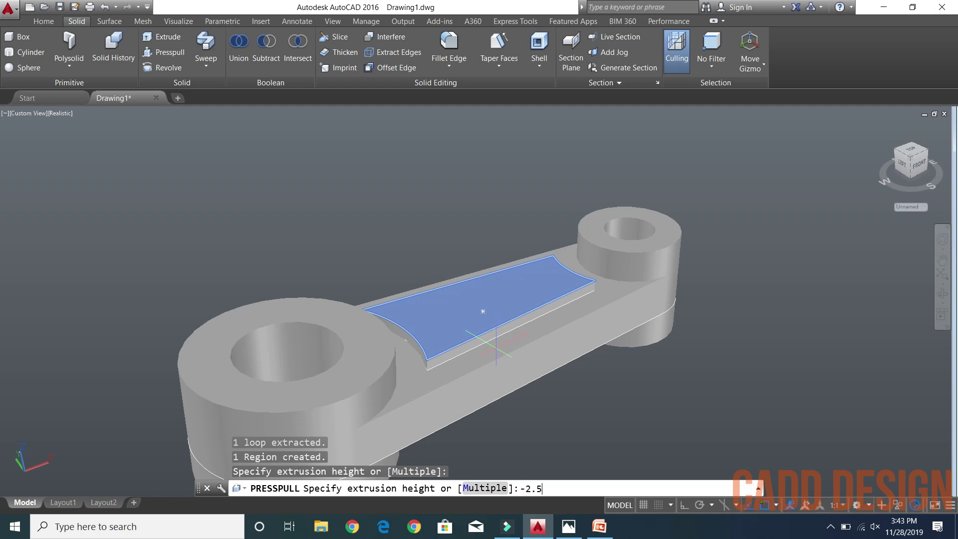
pyautogui.press('Return')
pyautogui.click(489, 325)
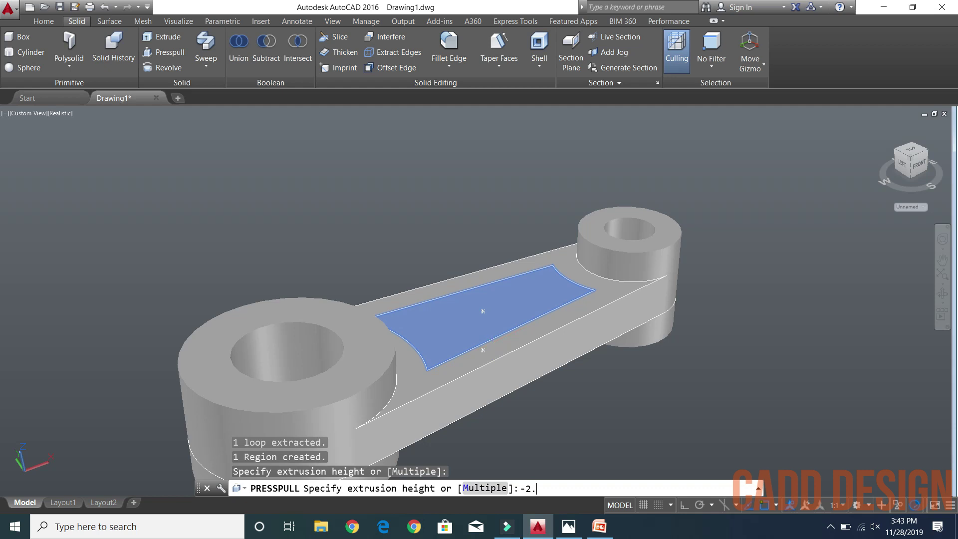
pyautogui.write('5')
pyautogui.press('Return')
pyautogui.press('Return')
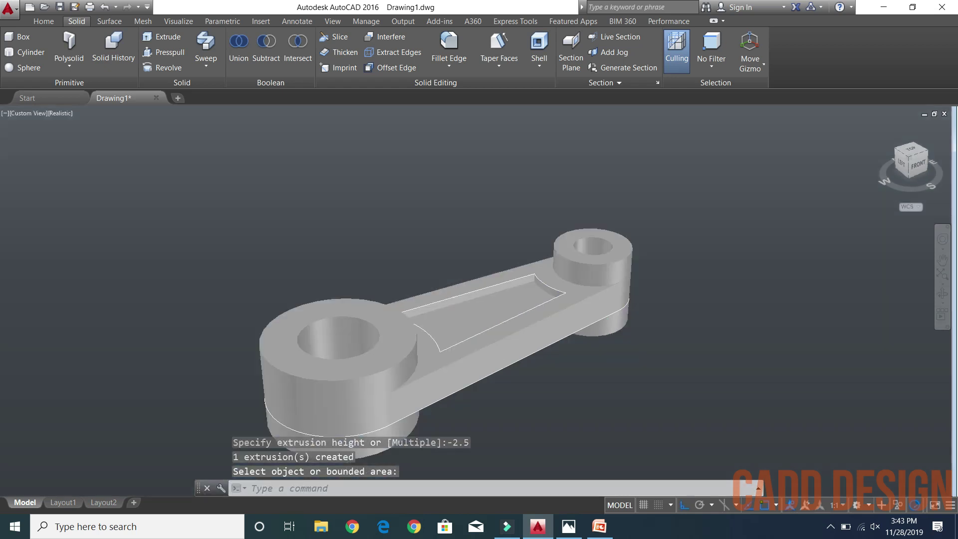
pyautogui.scroll(-1, 504, 343)
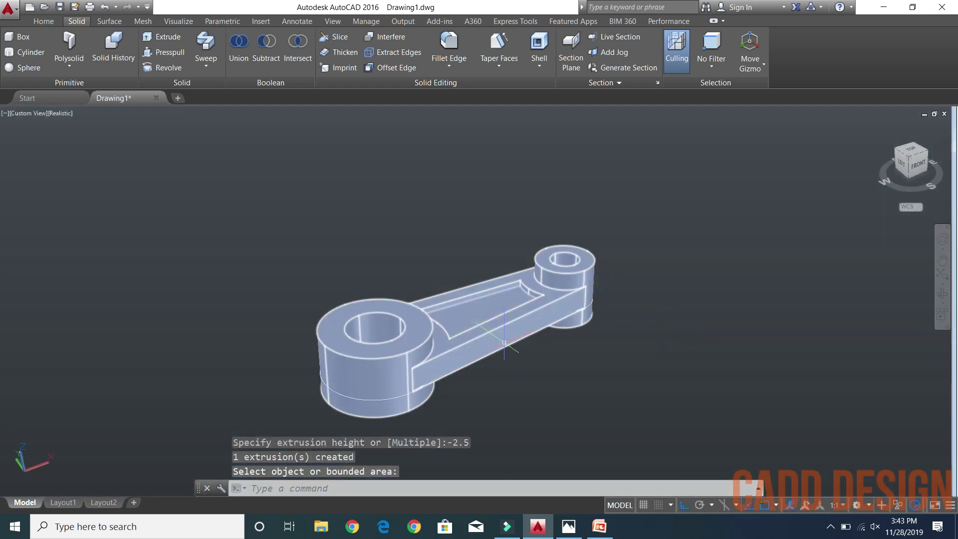
pyautogui.press('Return')
pyautogui.click(489, 315)
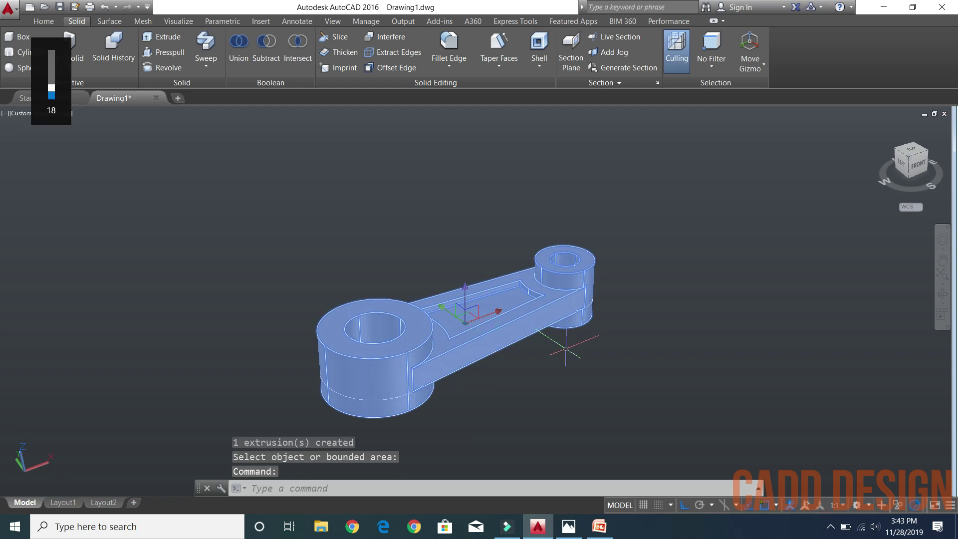
pyautogui.press('Escape')
pyautogui.press('Escape')
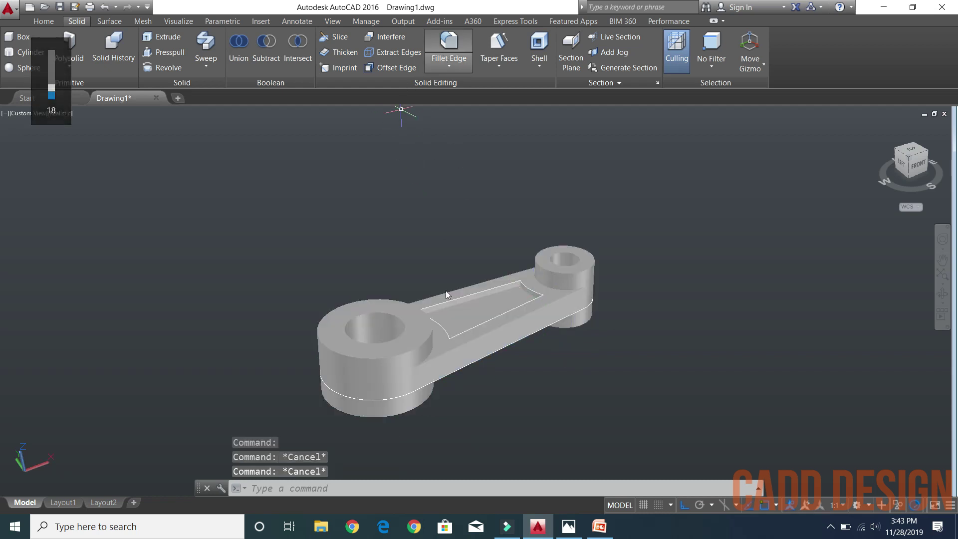
pyautogui.click(599, 526)
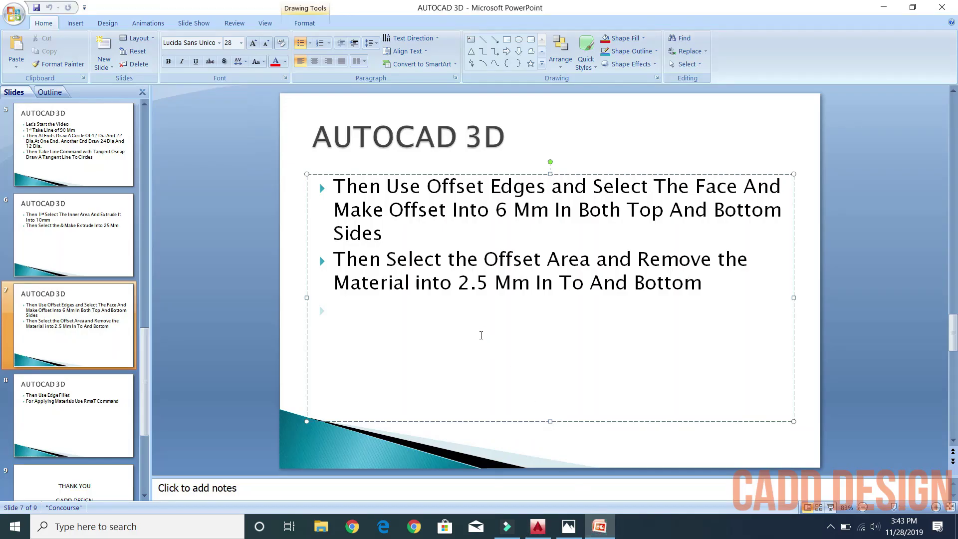
# Review slide 8 on edge fillets and materials and the AUTOCAD.jpg reference, then return to AutoCAD
pyautogui.scroll(-2, 481, 335)
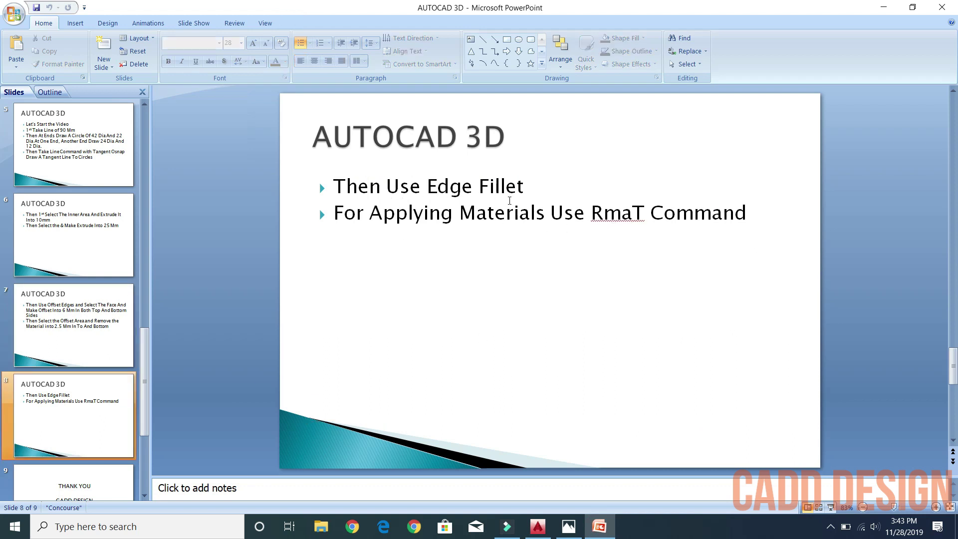
pyautogui.click(569, 526)
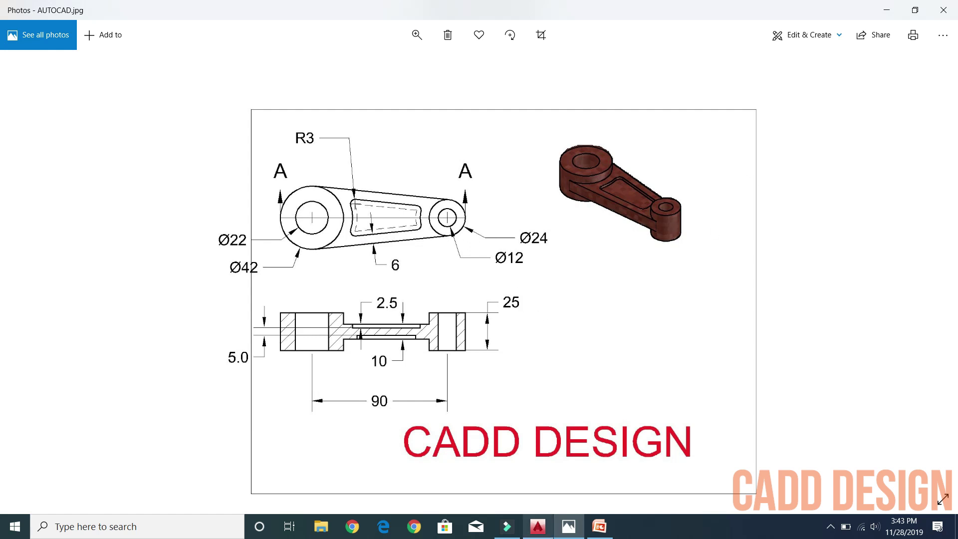
pyautogui.click(537, 526)
pyautogui.scroll(2, 466, 319)
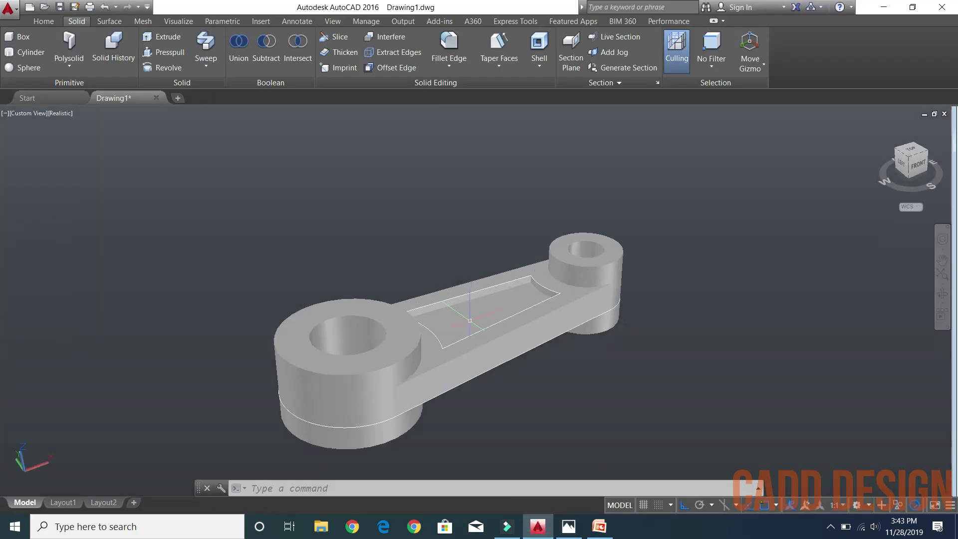
pyautogui.scroll(1, 467, 319)
# Start Fillet Edge and pick three corner edges of the top pocket
pyautogui.scroll(1, 467, 319)
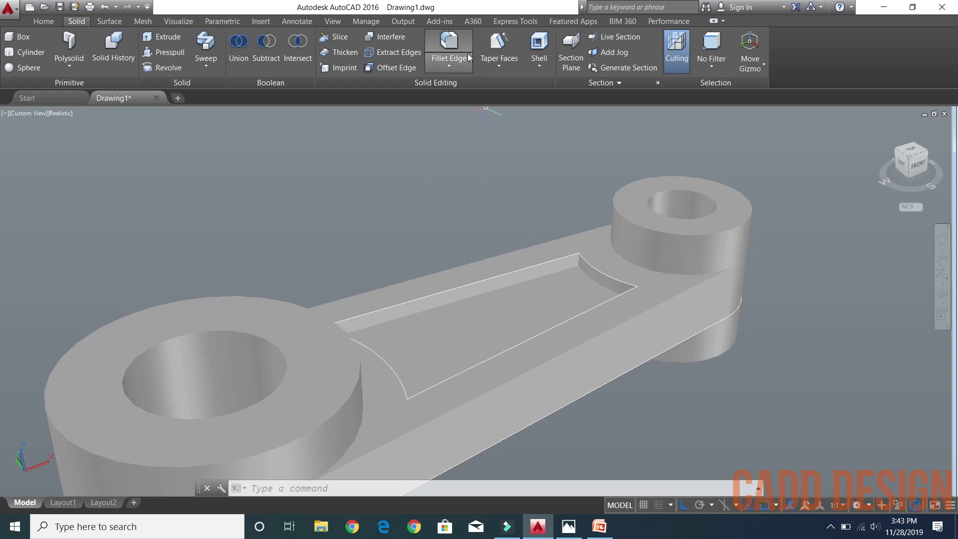
pyautogui.click(451, 43)
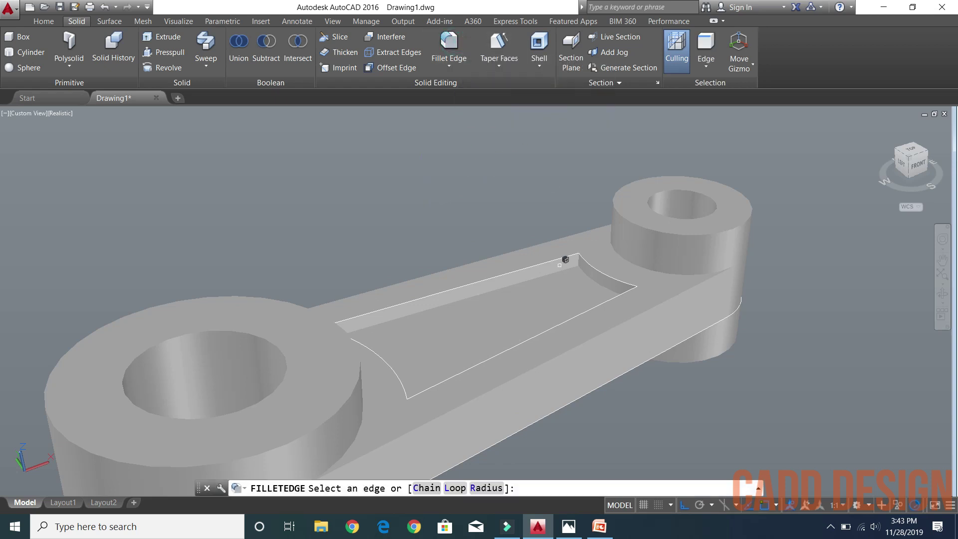
pyautogui.scroll(2, 572, 269)
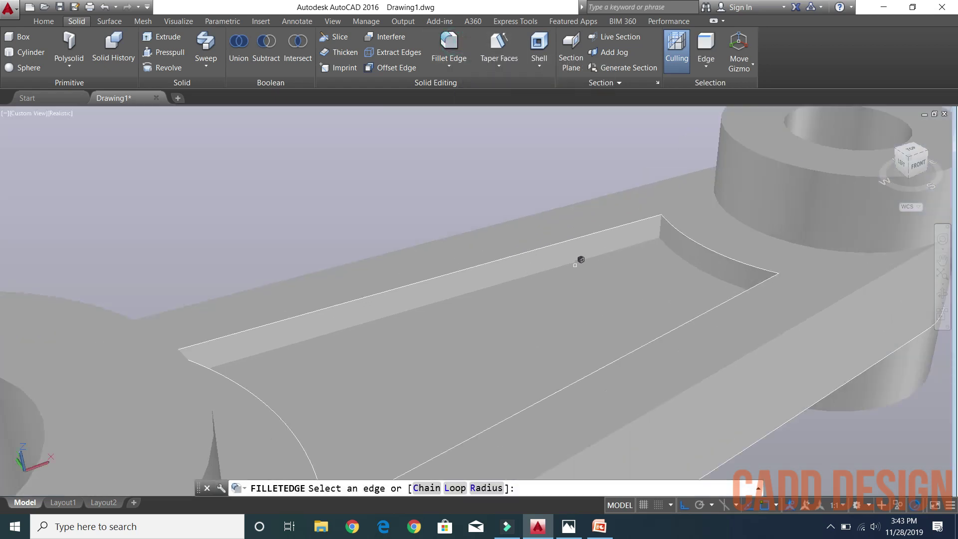
pyautogui.click(661, 224)
pyautogui.moveTo(603, 293)
pyautogui.keyDown('shift'); pyautogui.mouseDown(button='middle')
pyautogui.moveTo(471, 194)
pyautogui.moveTo(568, 294)
pyautogui.mouseUp(button='middle'); pyautogui.keyUp('shift')
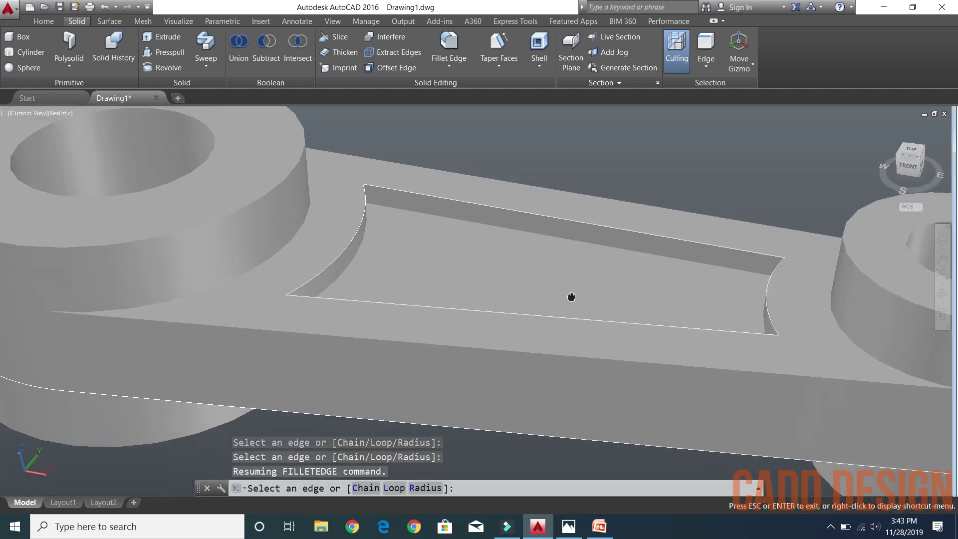
pyautogui.keyDown('shift'); pyautogui.moveTo(395, 208); pyautogui.dragTo(417, 173, button='middle'); pyautogui.keyUp('shift')
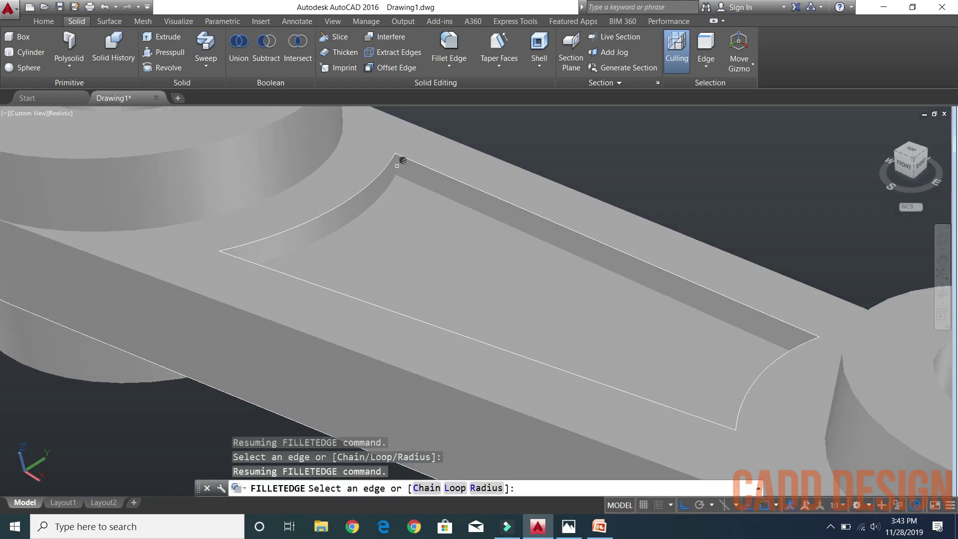
pyautogui.click(393, 162)
pyautogui.moveTo(447, 237)
pyautogui.keyDown('shift'); pyautogui.mouseDown(button='middle')
pyautogui.moveTo(393, 261)
pyautogui.moveTo(340, 220)
pyautogui.mouseUp(button='middle'); pyautogui.keyUp('shift')
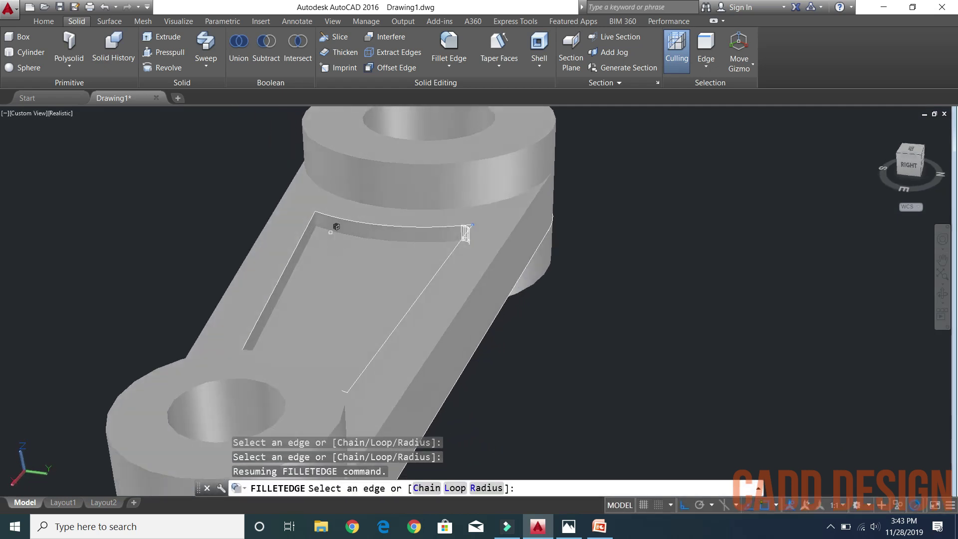
pyautogui.scroll(2, 339, 220)
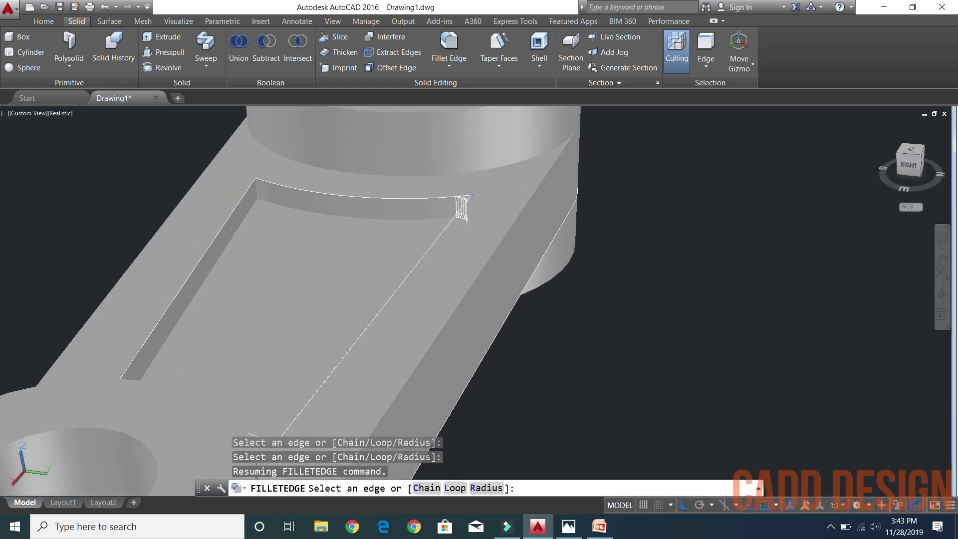
pyautogui.click(257, 185)
# Orbit around the arm to bring the underside pocket into view
pyautogui.scroll(-3, 257, 185)
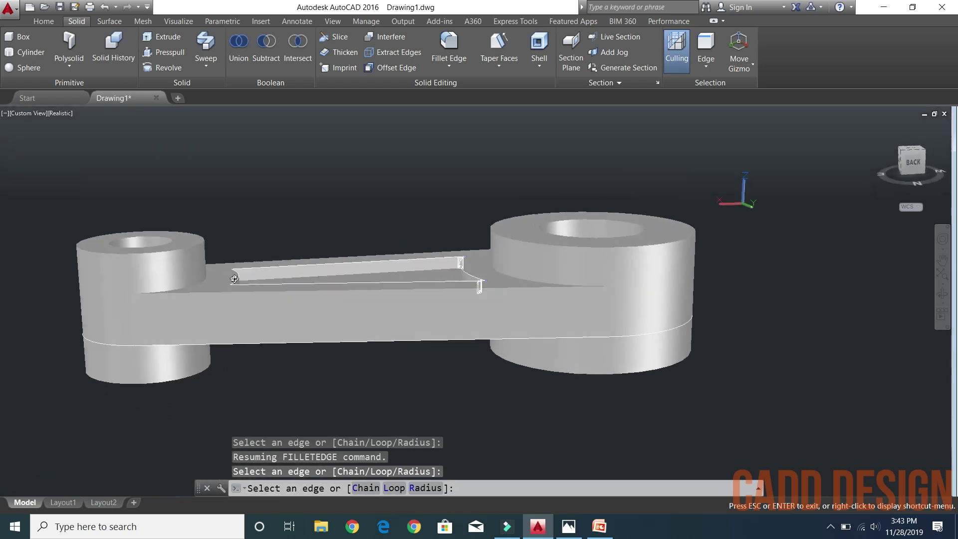
pyautogui.keyDown('shift'); pyautogui.moveTo(315, 294); pyautogui.dragTo(270, 259, button='middle'); pyautogui.keyUp('shift')
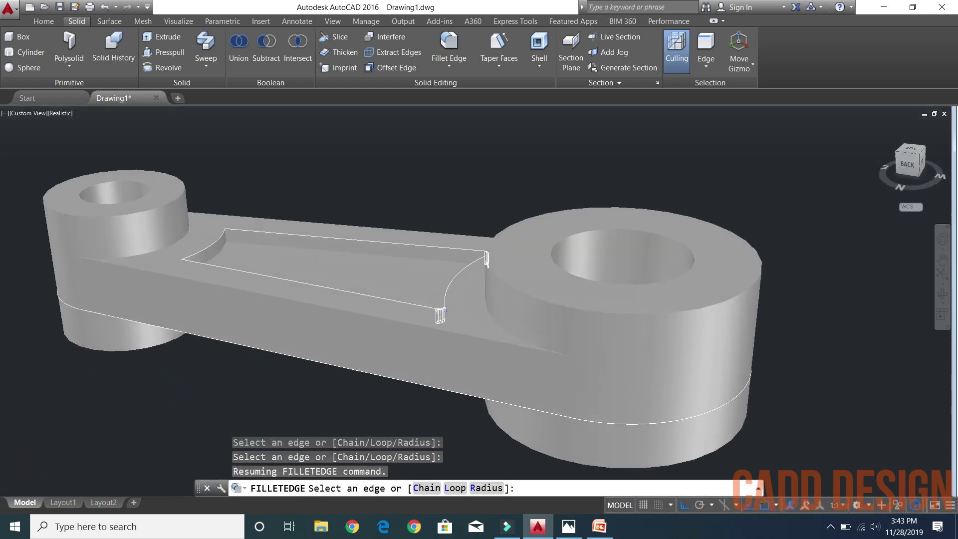
pyautogui.scroll(2, 476, 297)
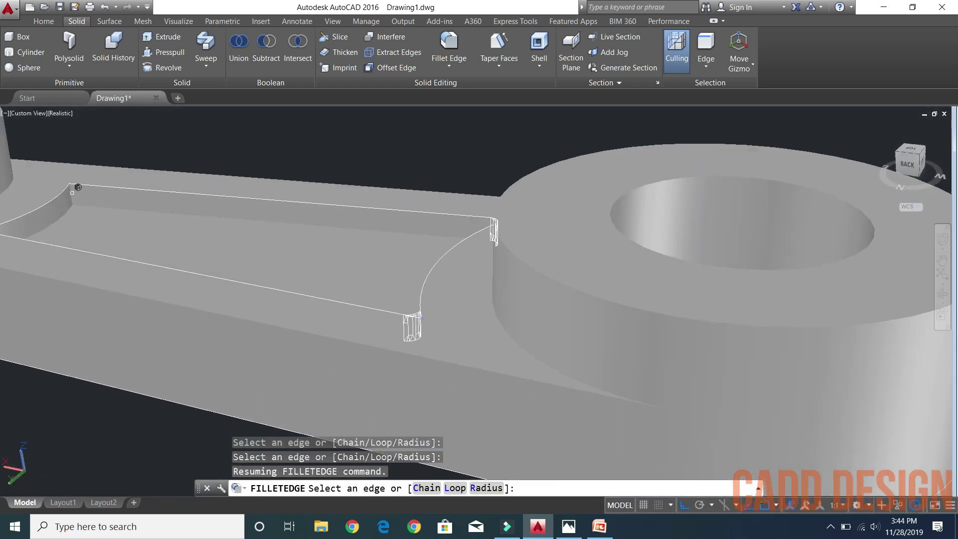
pyautogui.scroll(-3, 188, 222)
pyautogui.scroll(-2, 188, 222)
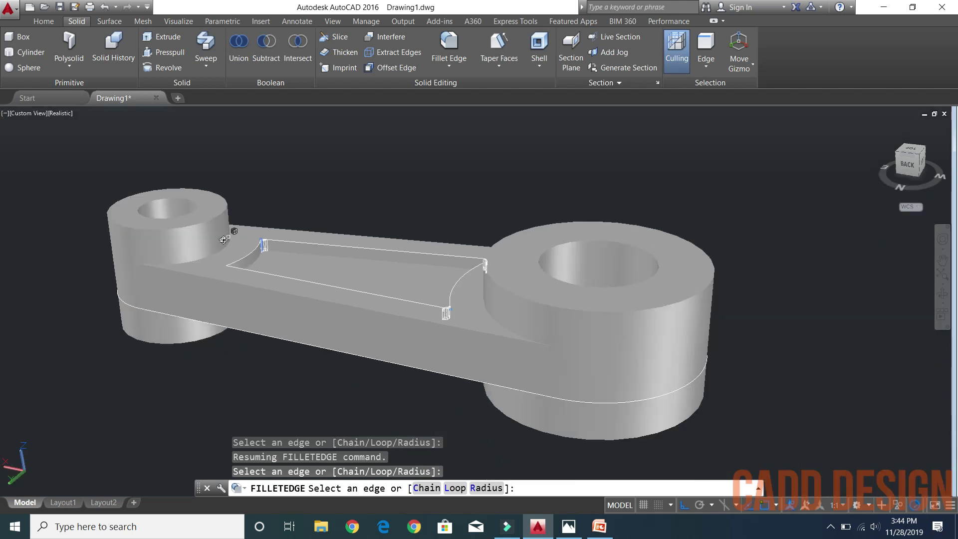
pyautogui.moveTo(188, 222)
pyautogui.keyDown('shift'); pyautogui.mouseDown(button='middle')
pyautogui.moveTo(130, 253)
pyautogui.moveTo(299, 231)
pyautogui.mouseUp(button='middle'); pyautogui.keyUp('shift')
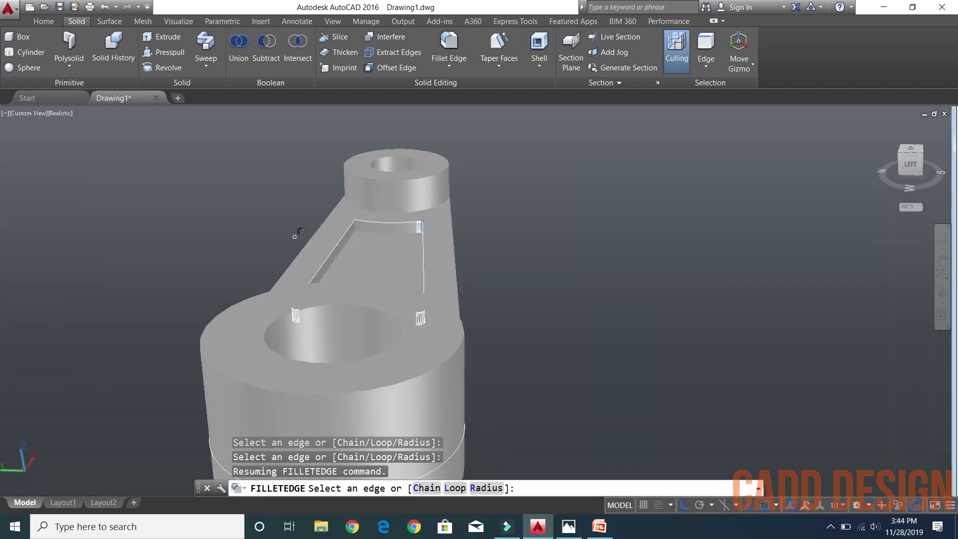
pyautogui.scroll(4, 355, 222)
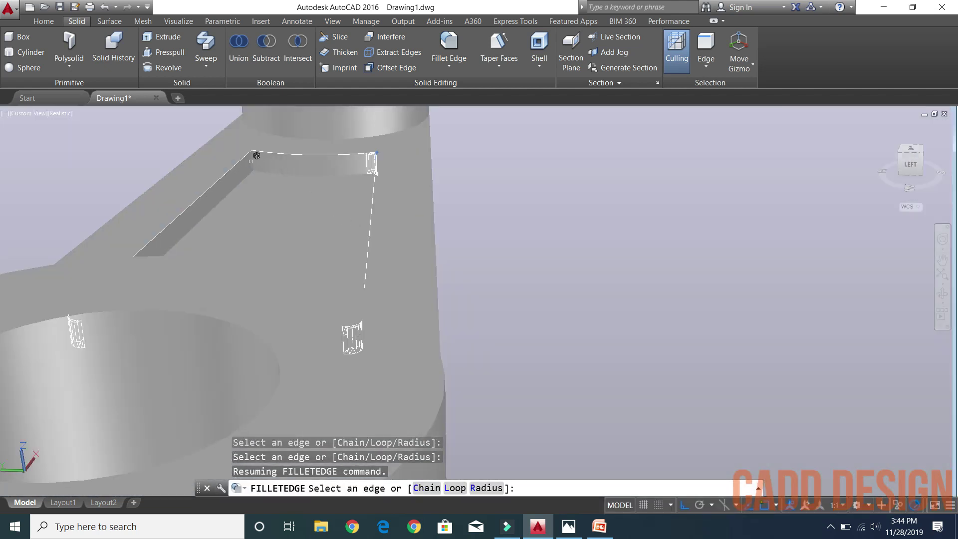
pyautogui.scroll(-3, 258, 153)
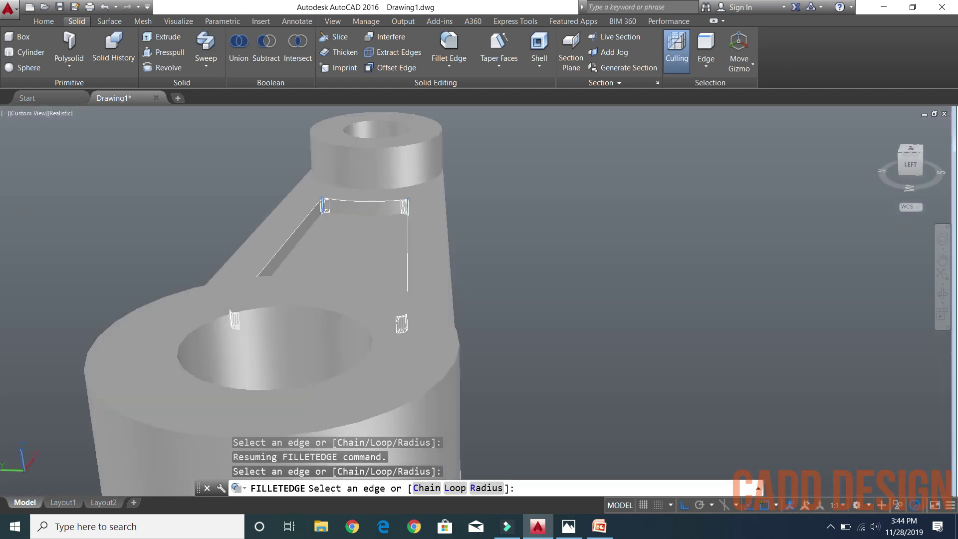
pyautogui.keyDown('shift'); pyautogui.moveTo(299, 228); pyautogui.dragTo(447, 247, button='middle'); pyautogui.keyUp('shift')
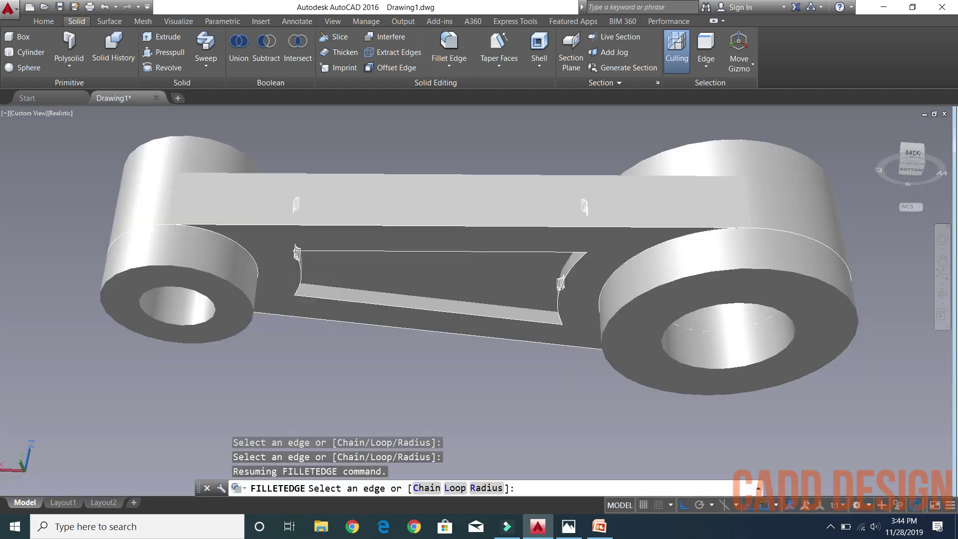
pyautogui.moveTo(471, 193)
pyautogui.keyDown('shift'); pyautogui.mouseDown(button='middle')
pyautogui.moveTo(352, 313)
pyautogui.moveTo(527, 338)
pyautogui.mouseUp(button='middle'); pyautogui.keyUp('shift')
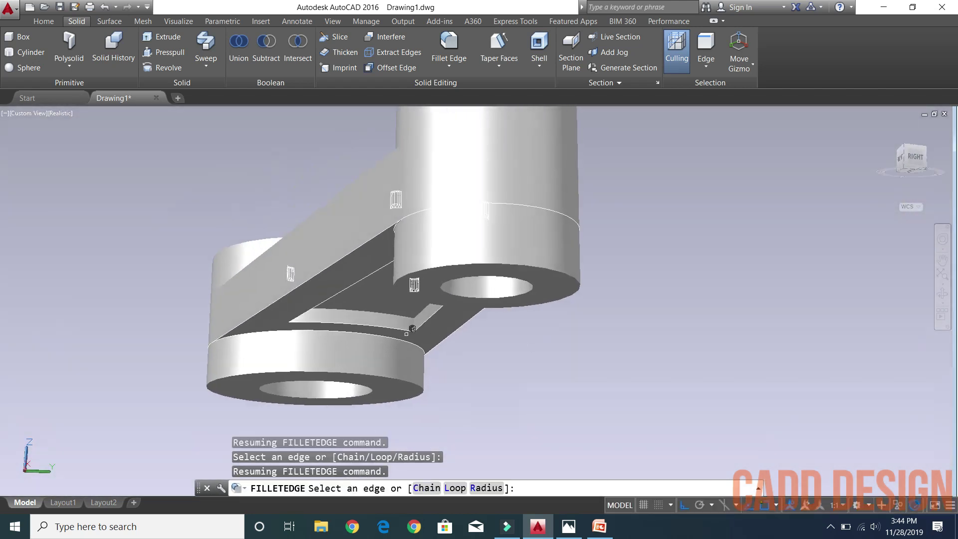
# Pick the remaining pocket corner edges, including those on the underside
pyautogui.scroll(1, 412, 328)
pyautogui.click(396, 324)
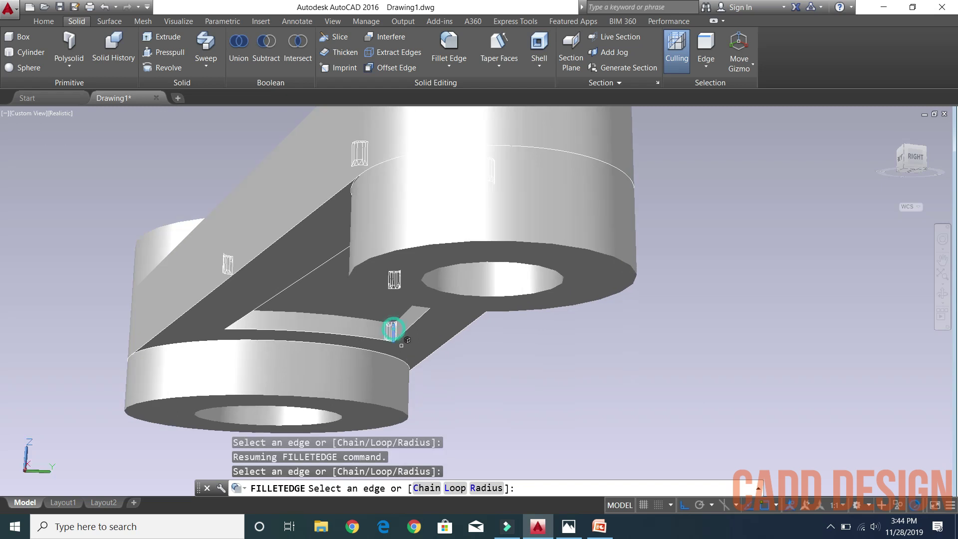
pyautogui.moveTo(520, 357); pyautogui.dragTo(345, 320, button='middle')
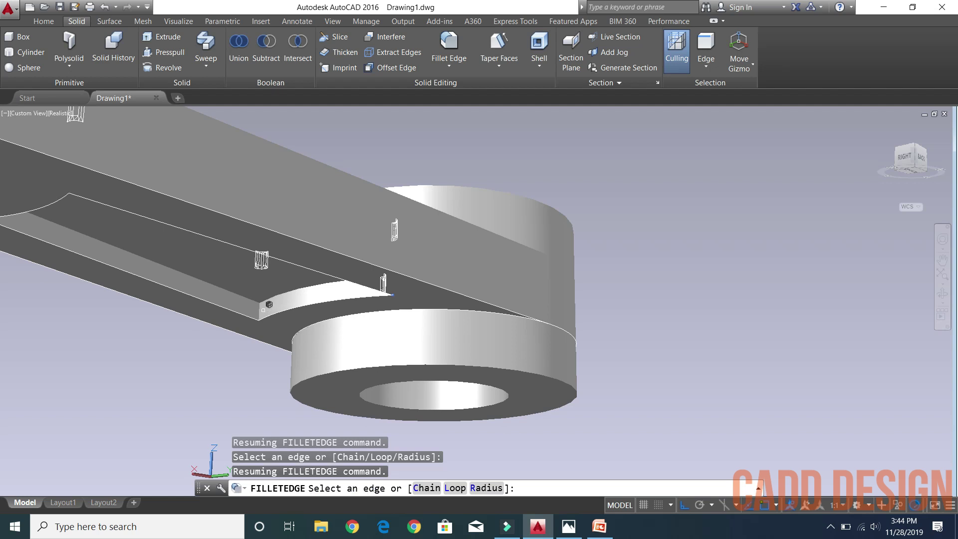
pyautogui.click(263, 304)
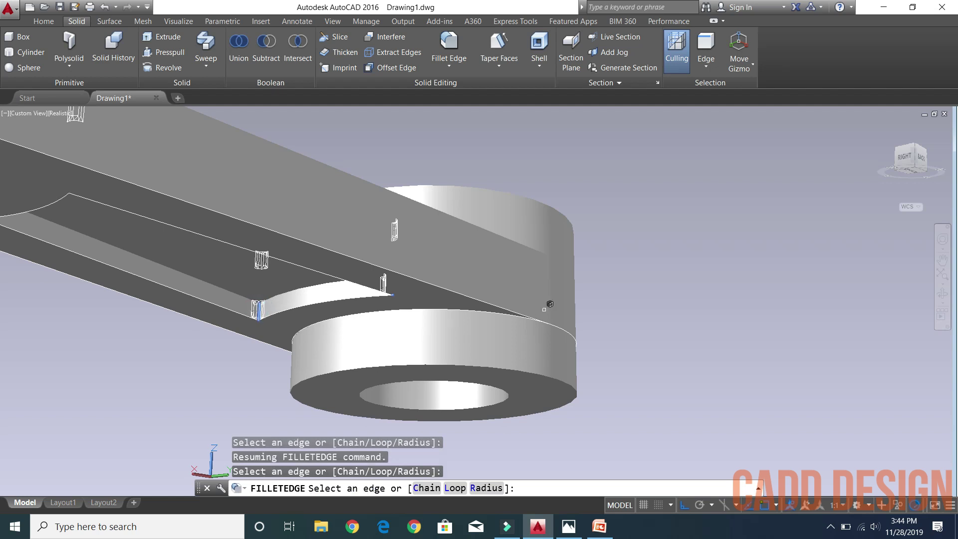
pyautogui.scroll(-5, 550, 304)
pyautogui.moveTo(550, 304)
pyautogui.keyDown('shift'); pyautogui.mouseDown(button='middle')
pyautogui.moveTo(313, 197)
pyautogui.moveTo(319, 279)
pyautogui.mouseUp(button='middle'); pyautogui.keyUp('shift')
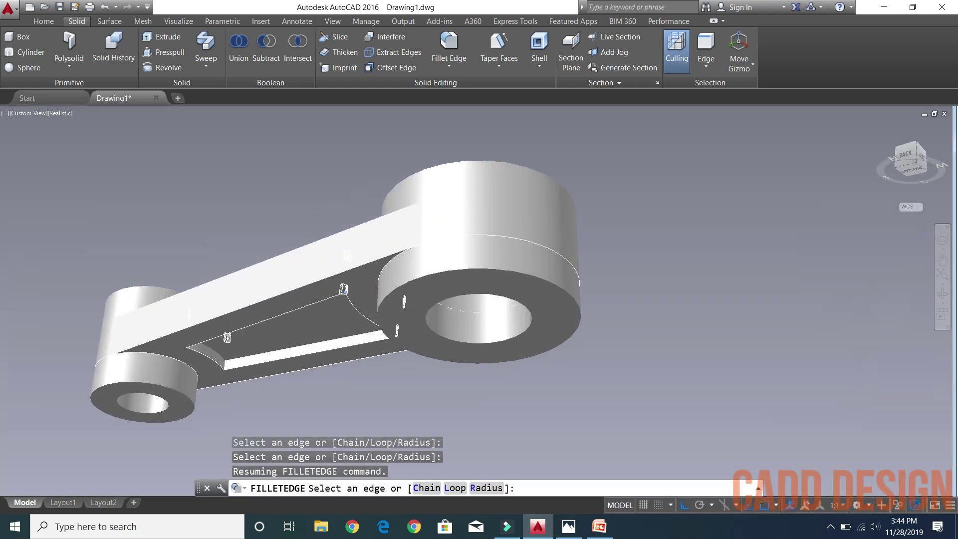
pyautogui.scroll(2, 195, 368)
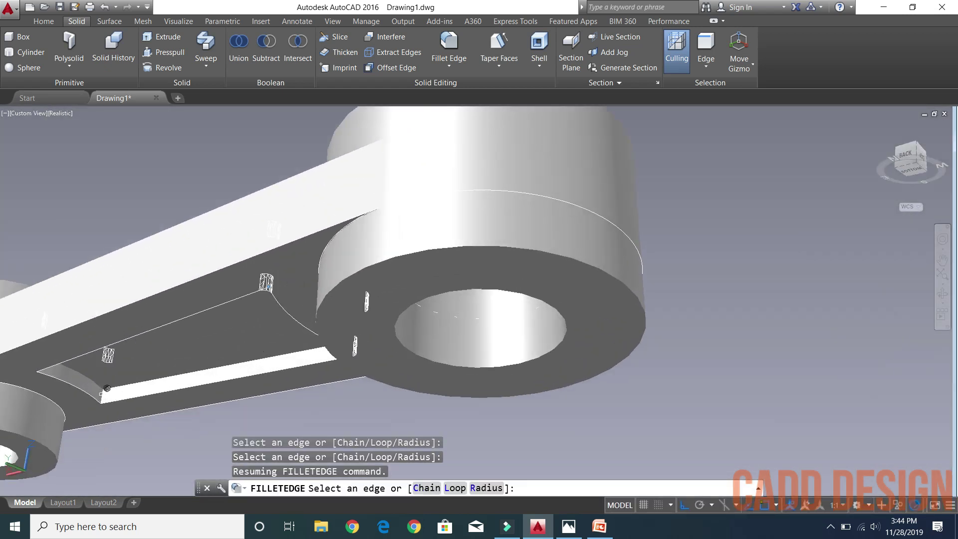
pyautogui.scroll(-3, 475, 297)
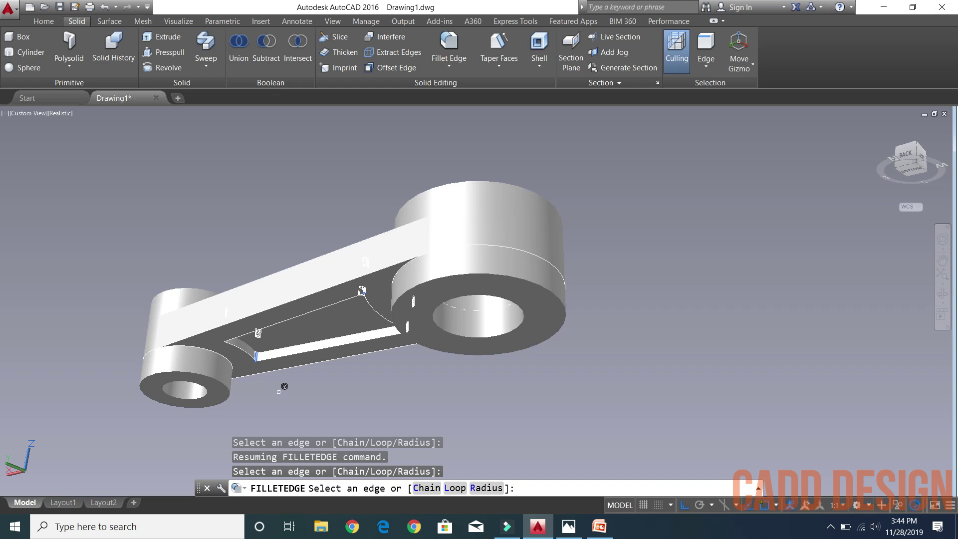
pyautogui.keyDown('shift'); pyautogui.moveTo(284, 386); pyautogui.dragTo(248, 400, button='middle'); pyautogui.keyUp('shift')
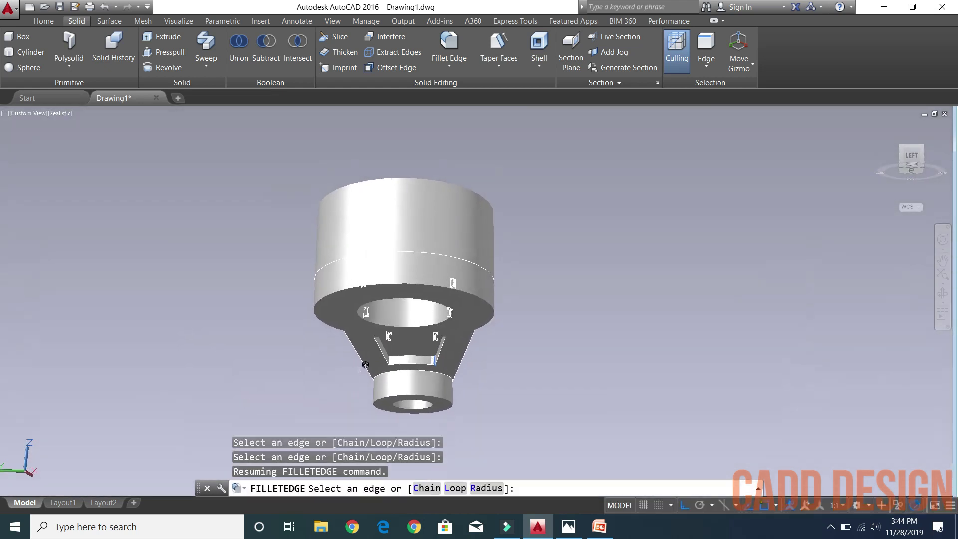
pyautogui.scroll(2, 365, 364)
pyautogui.scroll(1, 349, 386)
pyautogui.scroll(1, 305, 406)
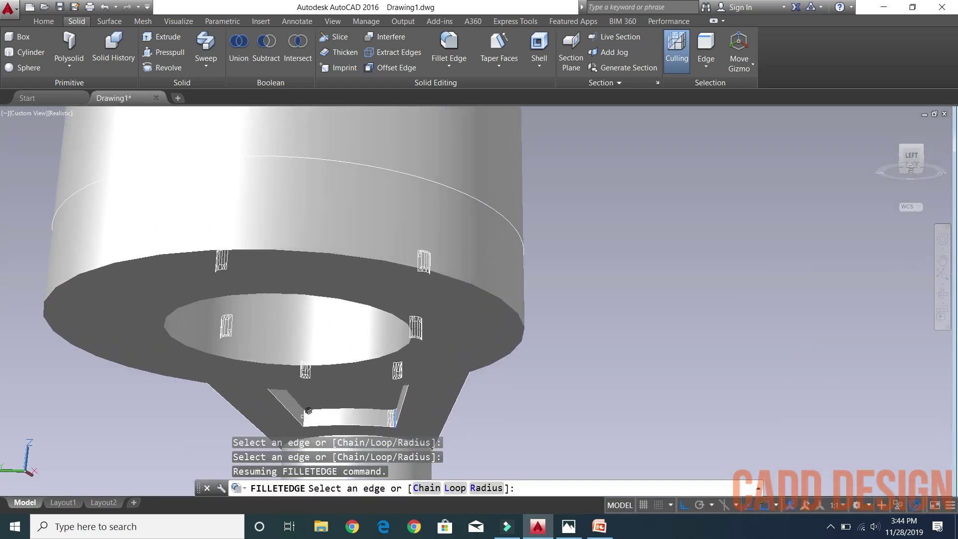
pyautogui.click(303, 416)
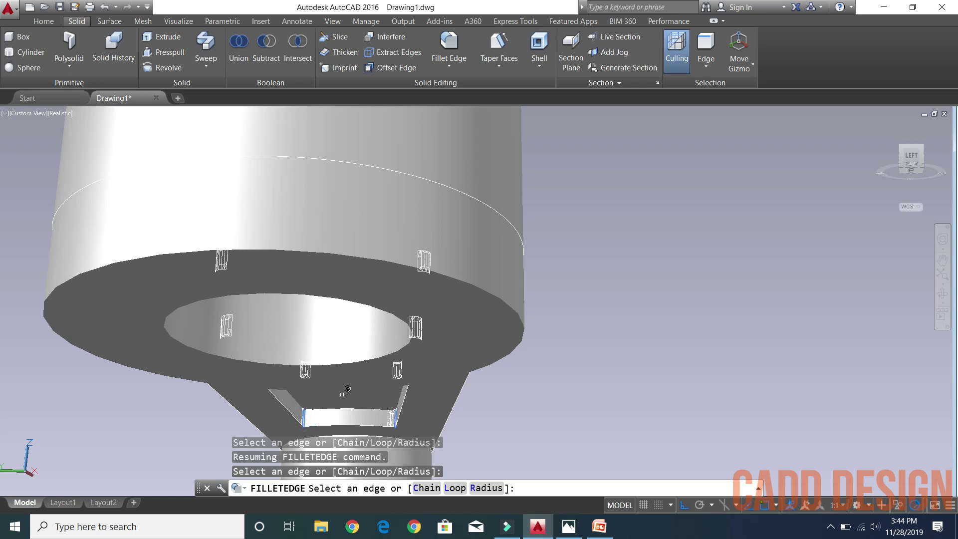
pyautogui.write('R')
# Set the fillet radius to 3 and accept the fillet on all eight pocket edges
pyautogui.press('Return')
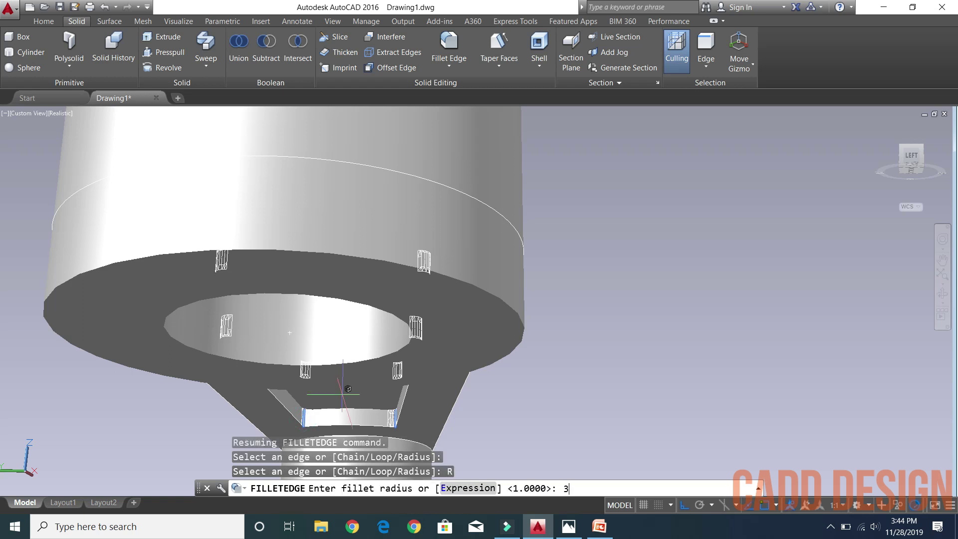
pyautogui.press('Return')
pyautogui.press('Return')
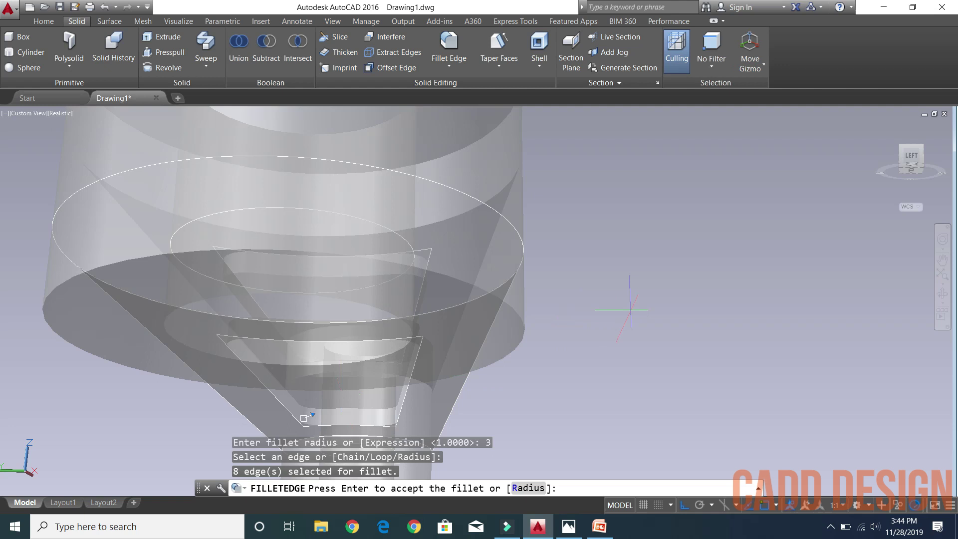
pyautogui.keyDown('shift'); pyautogui.moveTo(304, 416); pyautogui.dragTo(546, 380, button='middle'); pyautogui.keyUp('shift')
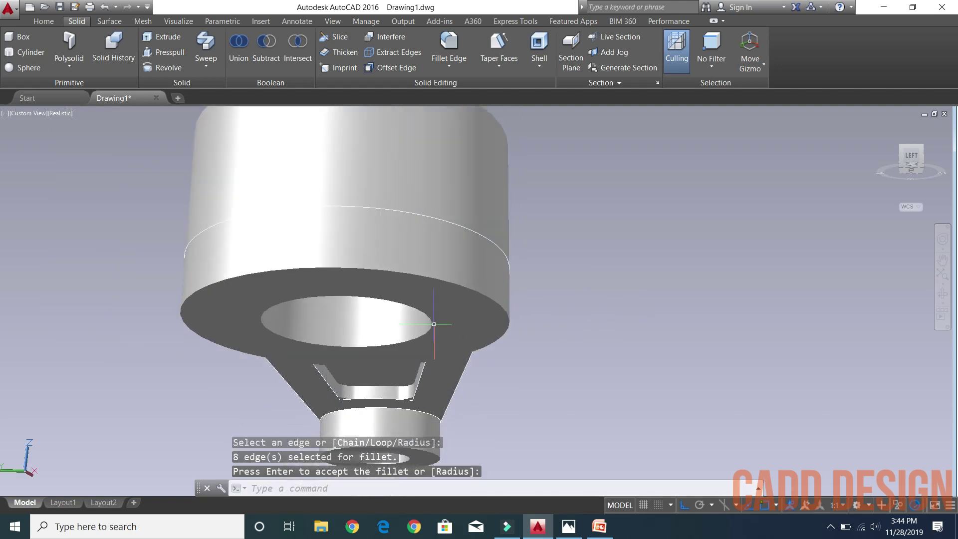
pyautogui.press('Return')
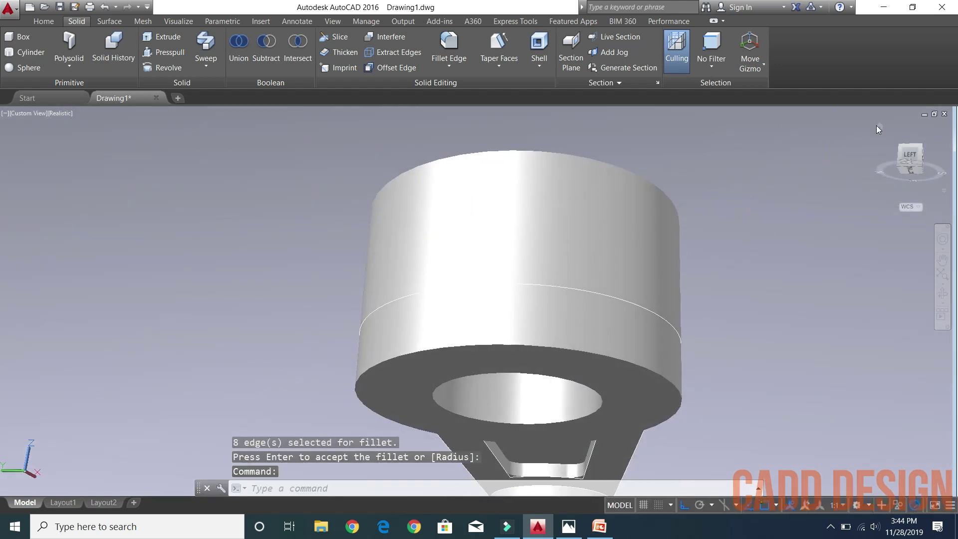
pyautogui.click(881, 127)
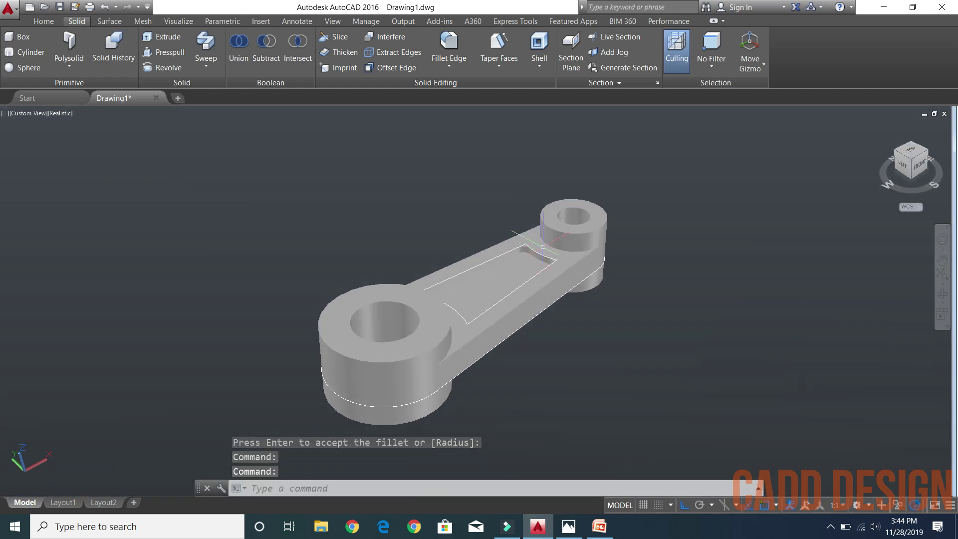
# Delete the leftover pocket outline and the overlapping bottom-edge line using selection cycling
pyautogui.press('Escape')
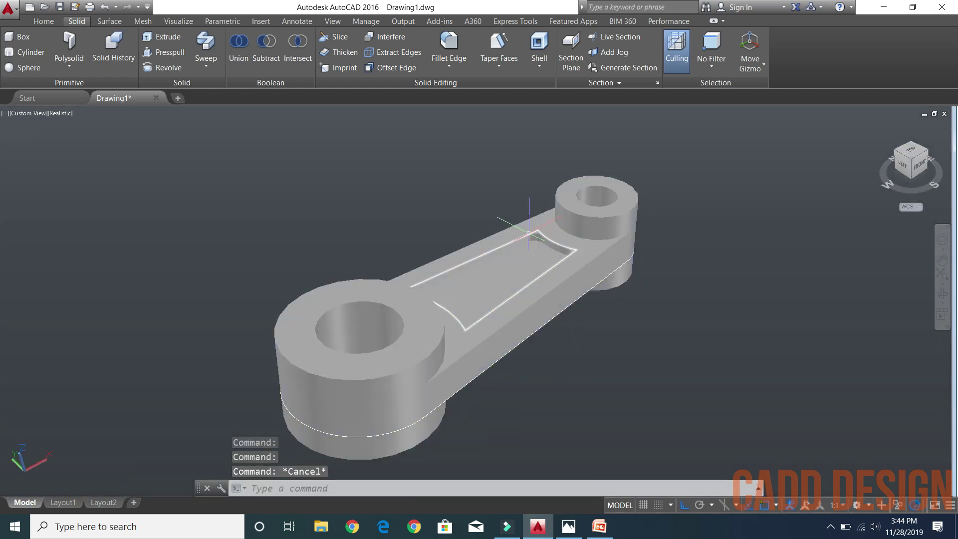
pyautogui.click(526, 233)
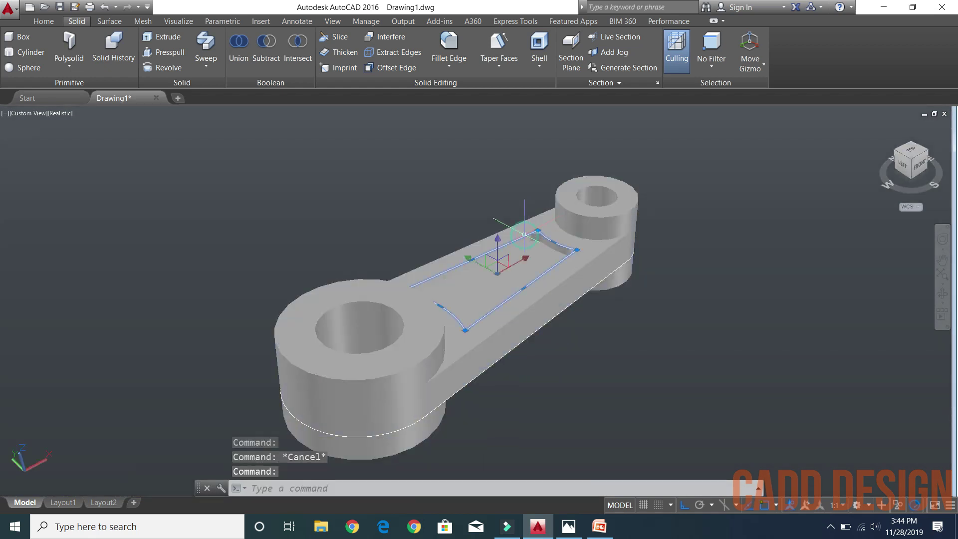
pyautogui.press('Delete')
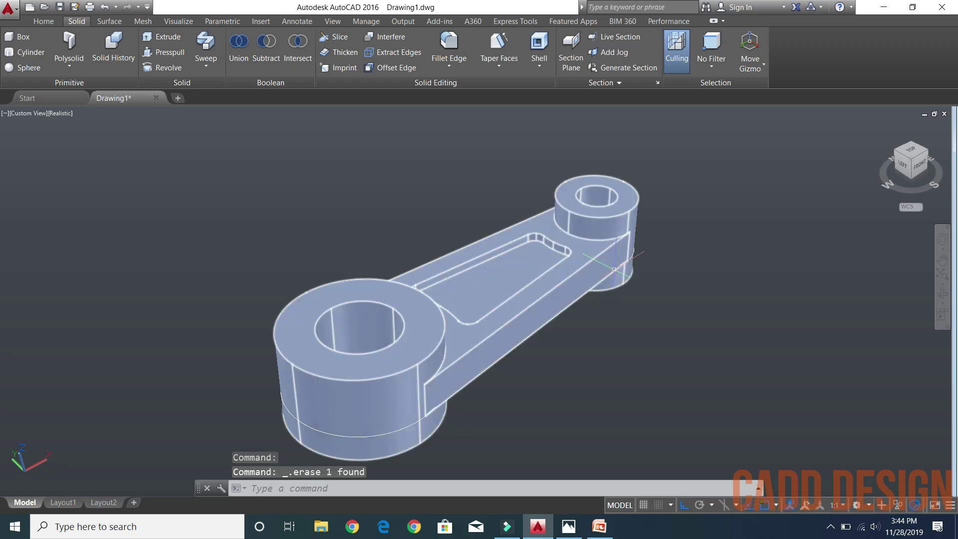
pyautogui.click(613, 270)
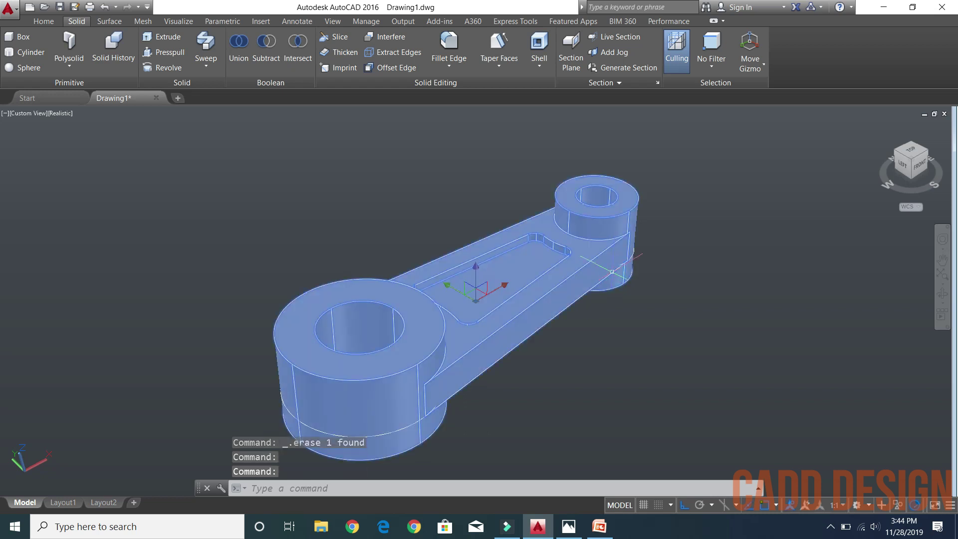
pyautogui.press('Escape')
pyautogui.hotkey('ctrl', 'w')
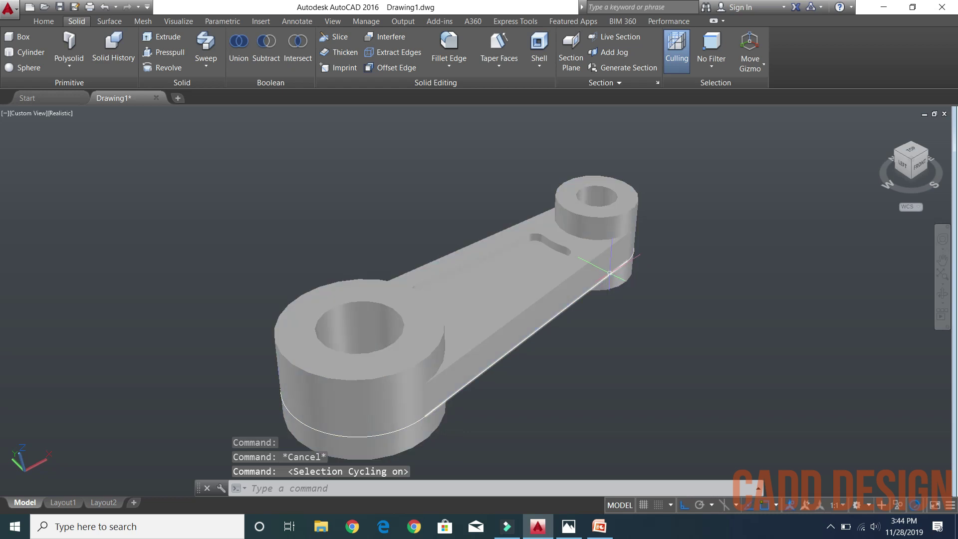
pyautogui.click(609, 272)
pyautogui.click(644, 331)
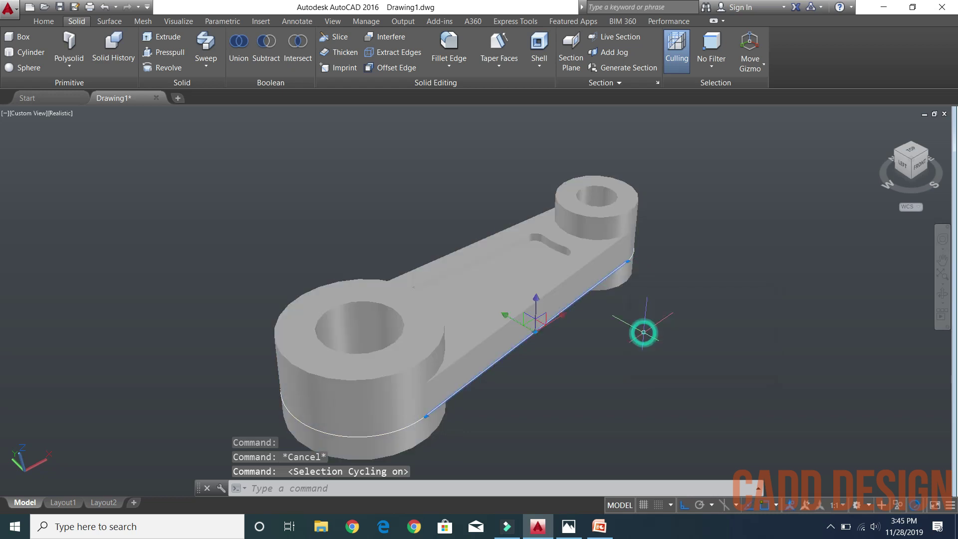
pyautogui.press('Delete')
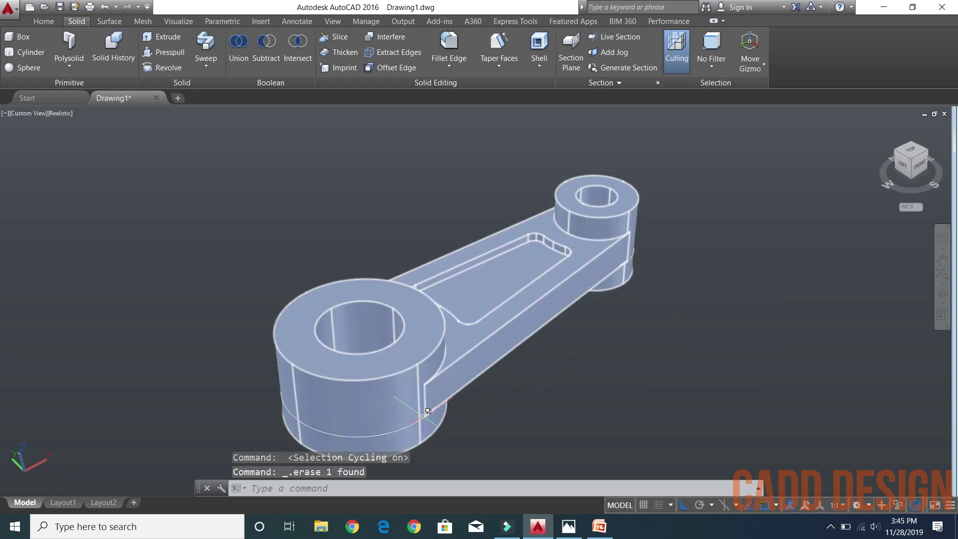
# Try deleting the circle at the boss base, then undo the erase to restore the solid
pyautogui.click(421, 416)
pyautogui.click(423, 413)
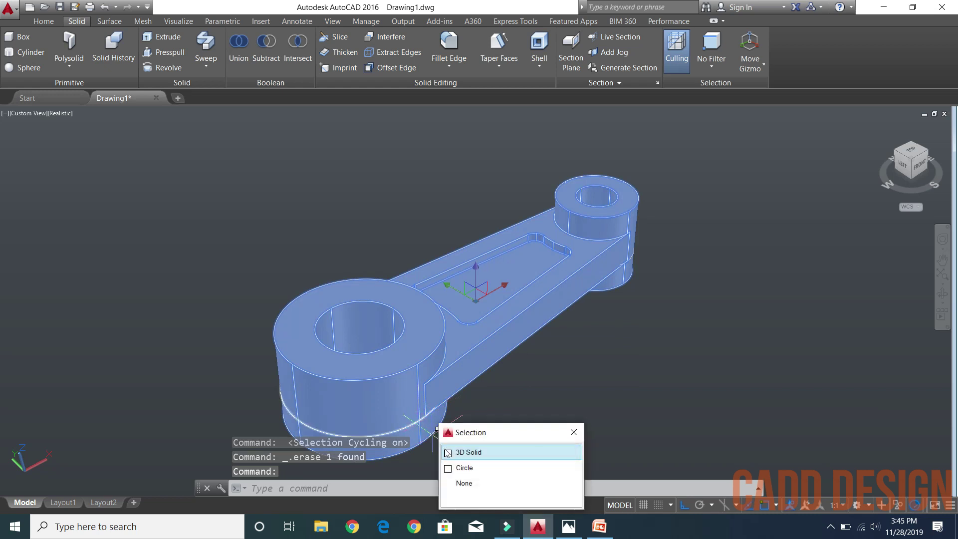
pyautogui.click(458, 465)
pyautogui.press('Delete')
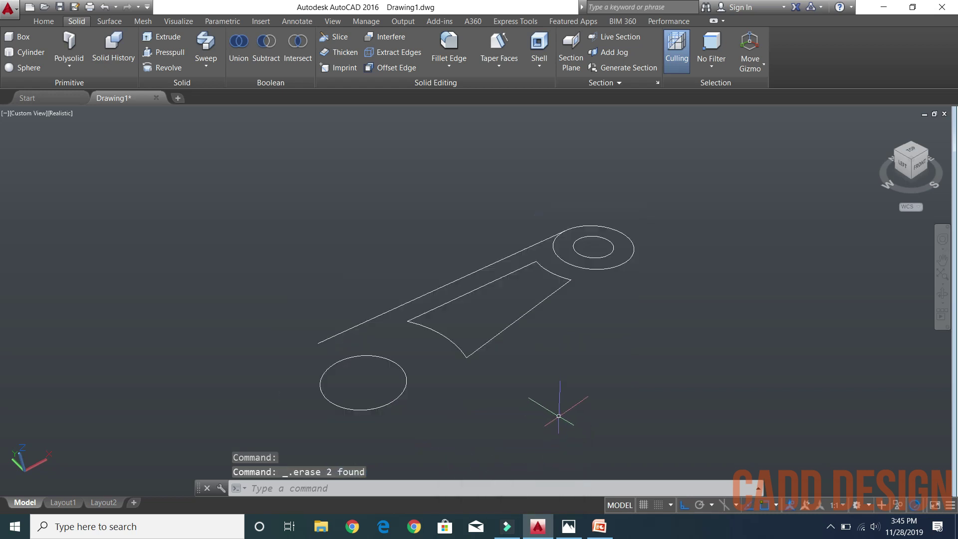
pyautogui.hotkey('ctrl', 'z')
pyautogui.press('Escape')
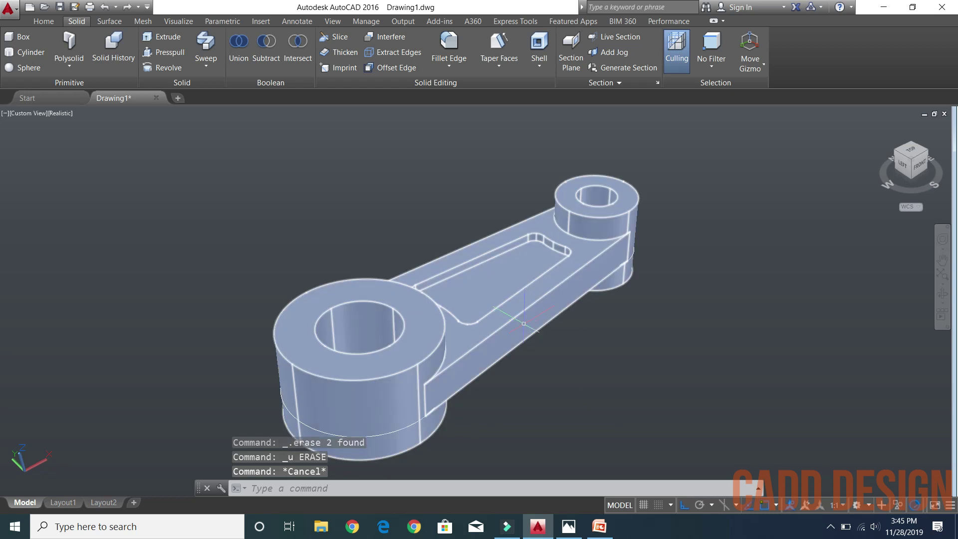
# Move the lever solid aside, away from the leftover wireframe
pyautogui.write('m')
pyautogui.press('Return')
pyautogui.click(524, 324)
pyautogui.press('Return')
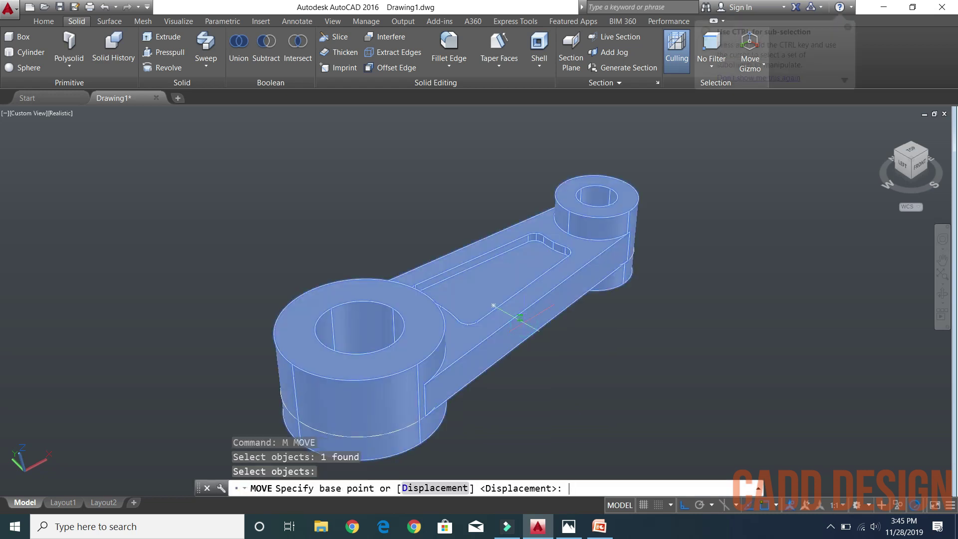
pyautogui.click(529, 317)
pyautogui.click(773, 352)
pyautogui.press('Escape')
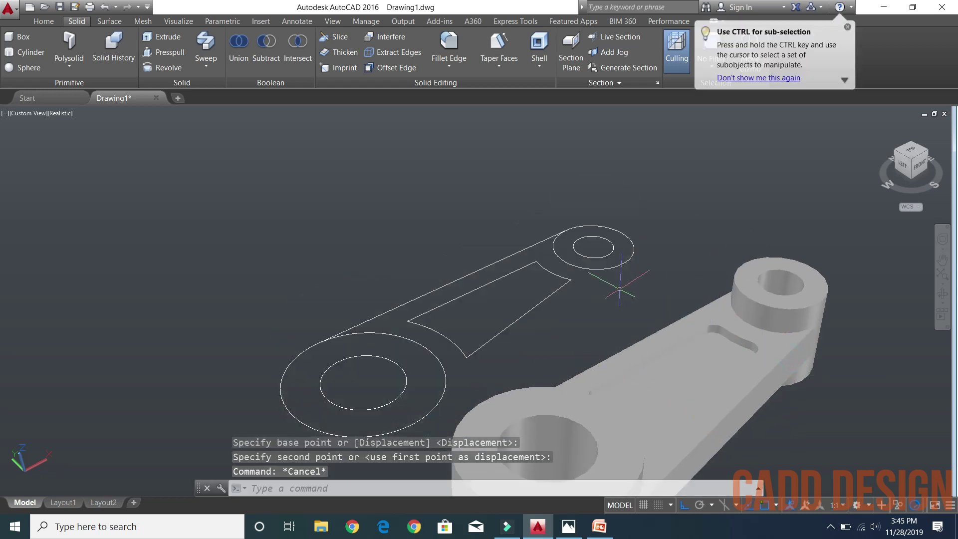
# Window-select and delete the leftover arm outline lines and the two circles
pyautogui.click(633, 312)
pyautogui.click(242, 241)
pyautogui.press('Delete')
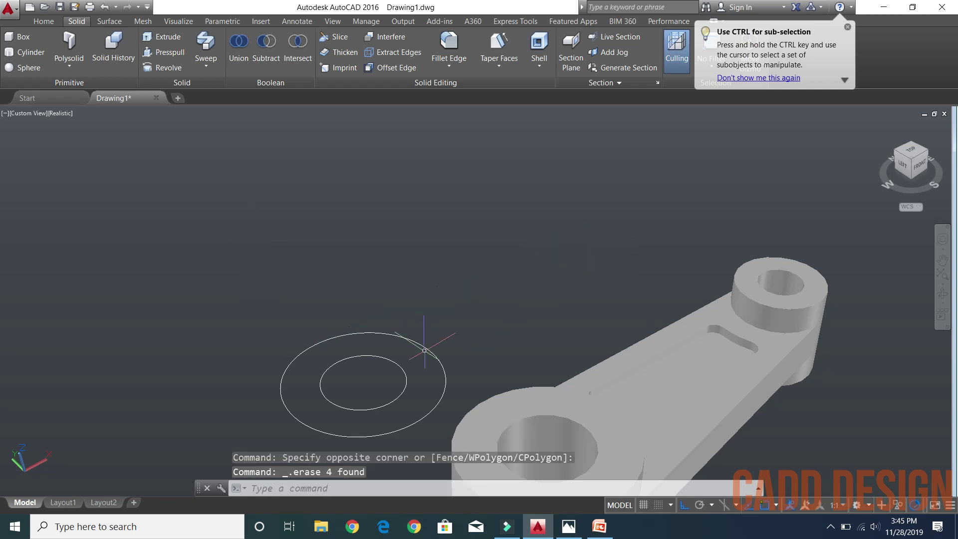
pyautogui.click(245, 331)
pyautogui.press('Delete')
pyautogui.scroll(-3, 429, 304)
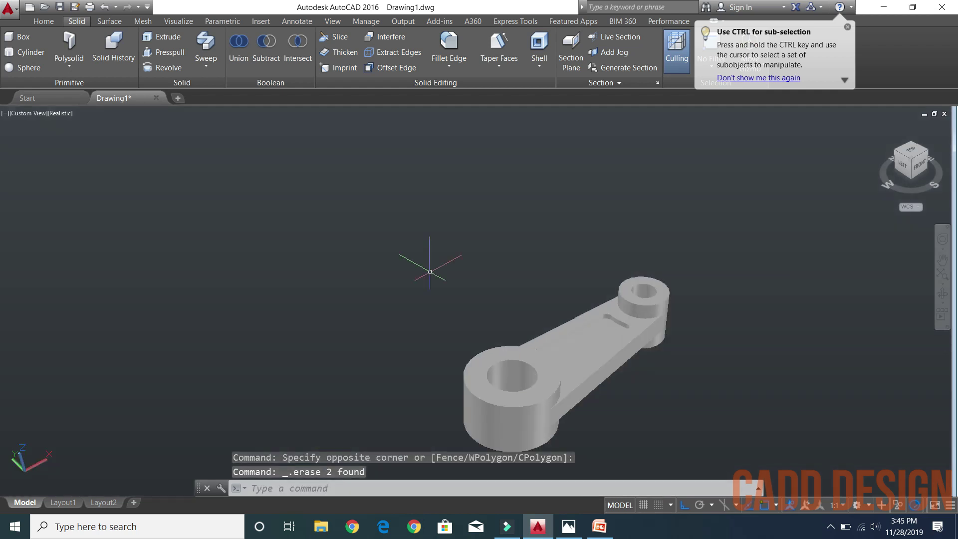
pyautogui.scroll(-2, 429, 304)
pyautogui.scroll(1, 497, 321)
# Create a new metal material with Type Brass and a Satin finish
pyautogui.write('R')
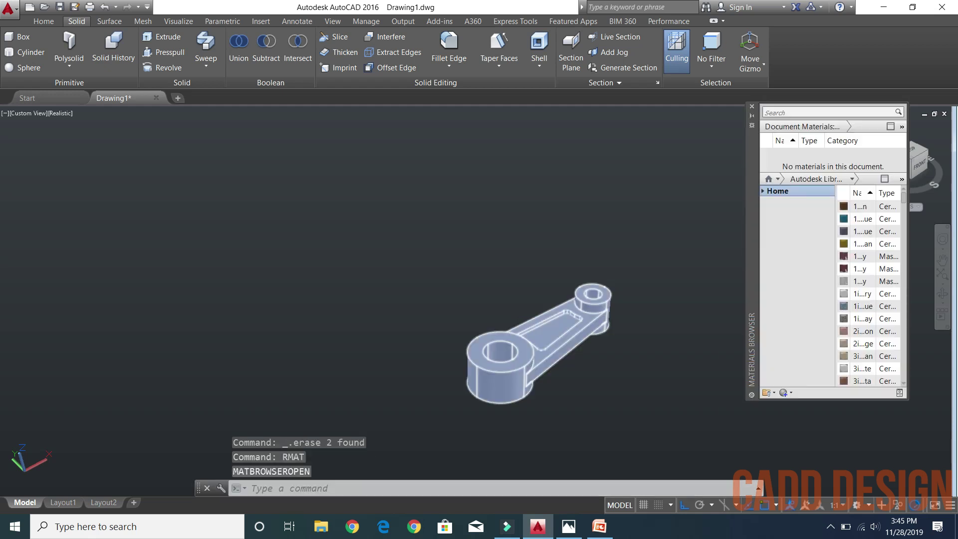
pyautogui.click(786, 392)
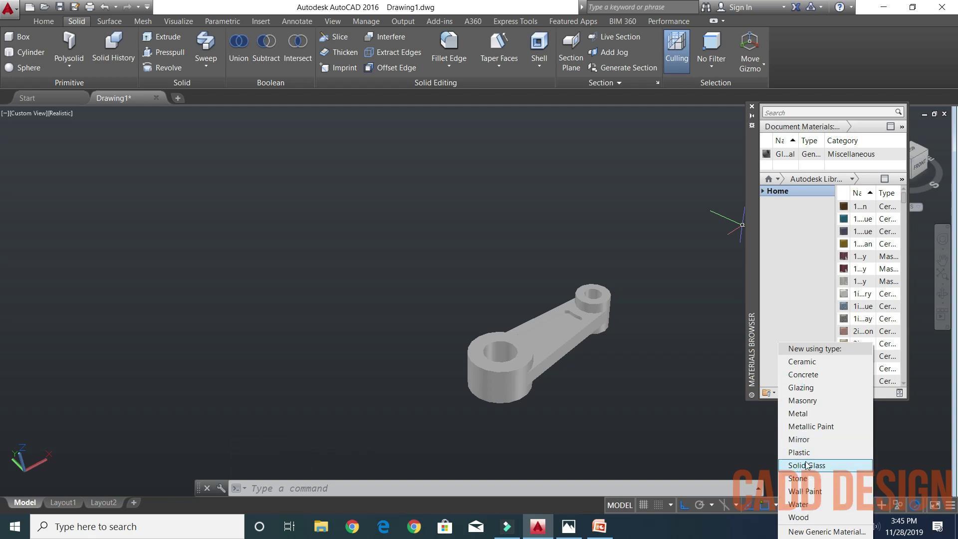
pyautogui.click(798, 413)
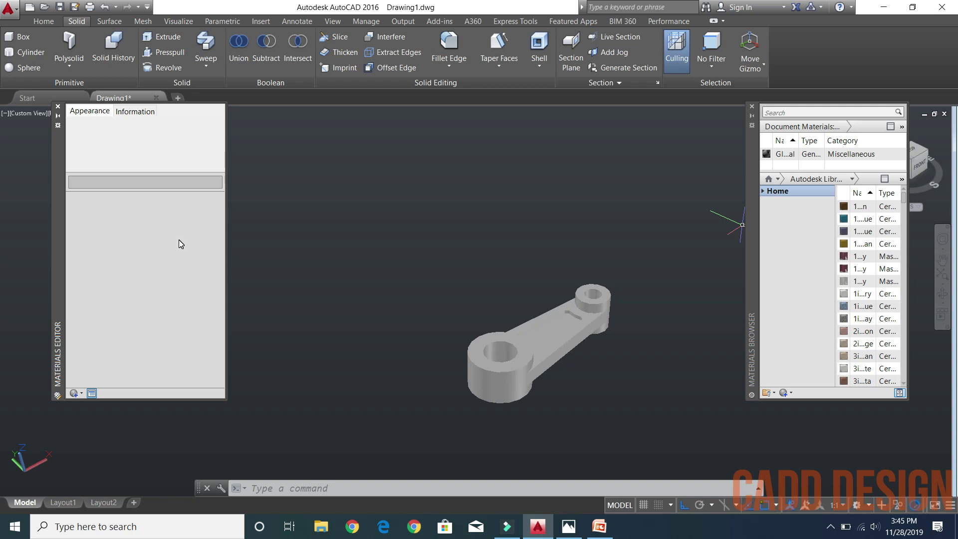
pyautogui.click(181, 213)
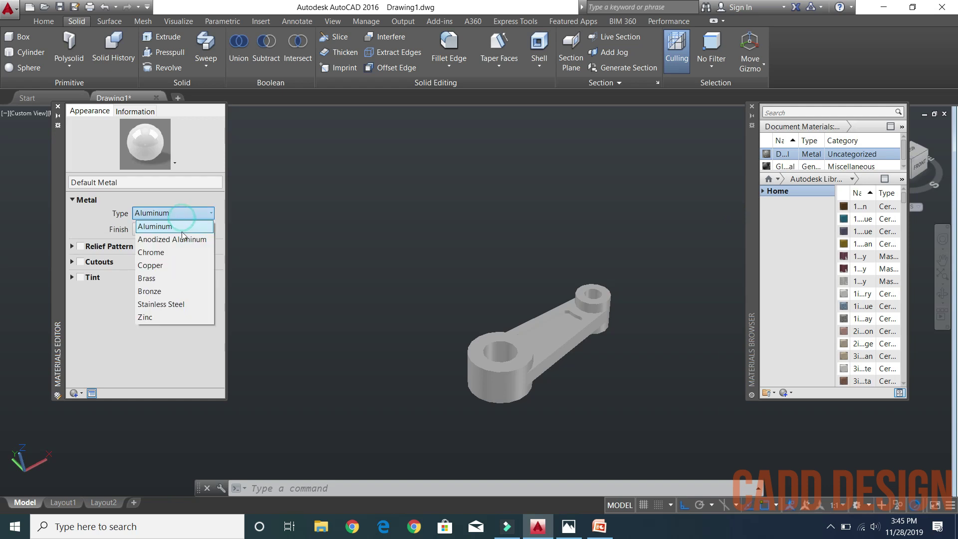
pyautogui.click(164, 279)
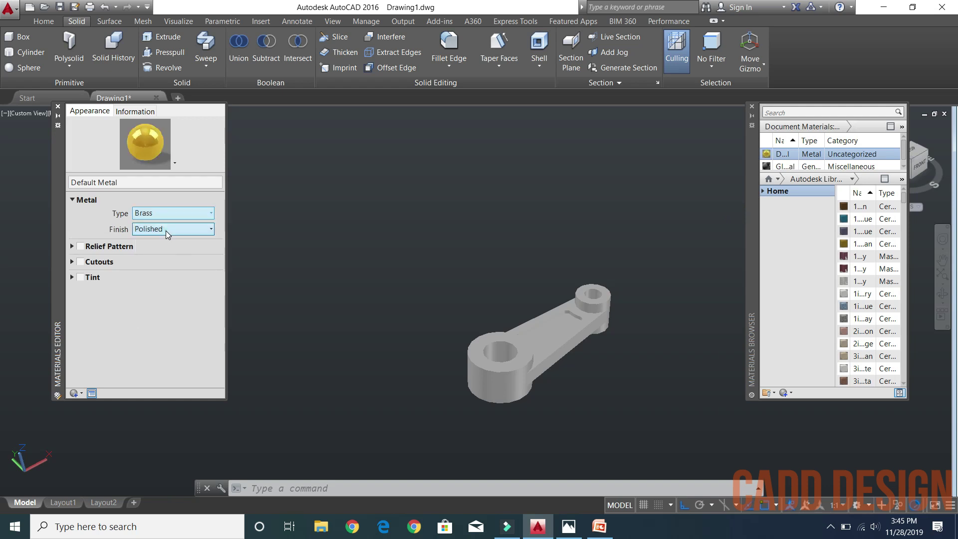
pyautogui.click(170, 229)
pyautogui.click(166, 269)
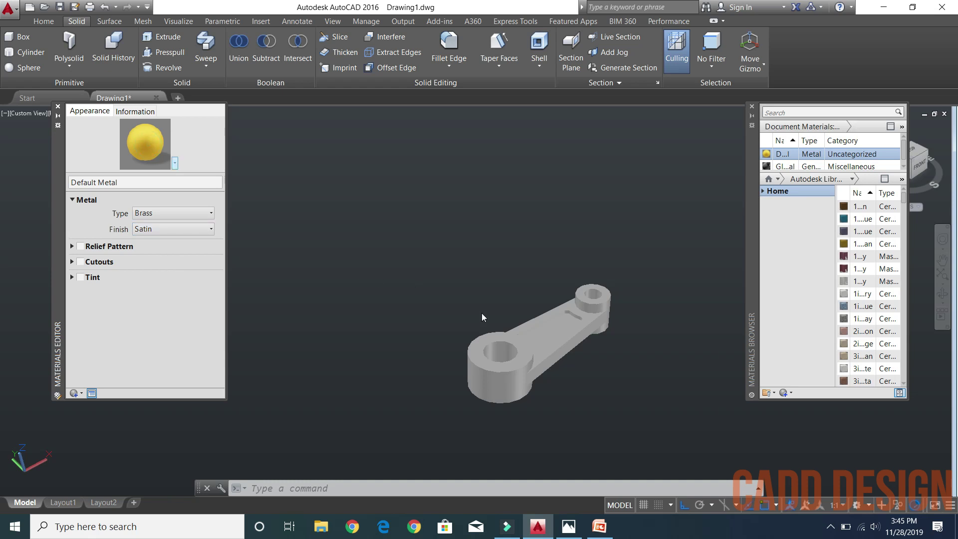
pyautogui.click(58, 107)
# Drag the brass material onto the lever arm and close the materials library
pyautogui.click(801, 153)
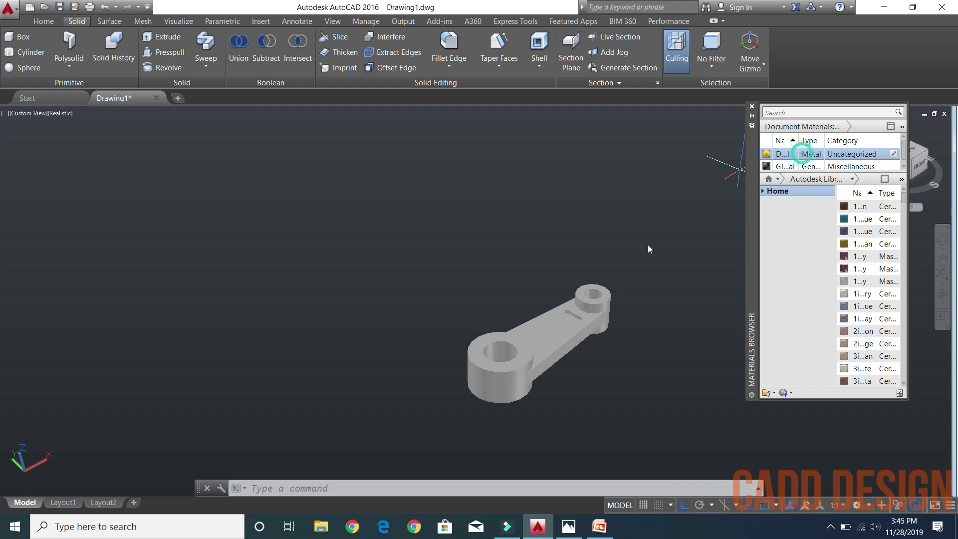
pyautogui.moveTo(649, 248); pyautogui.dragTo(582, 334)
pyautogui.click(632, 350)
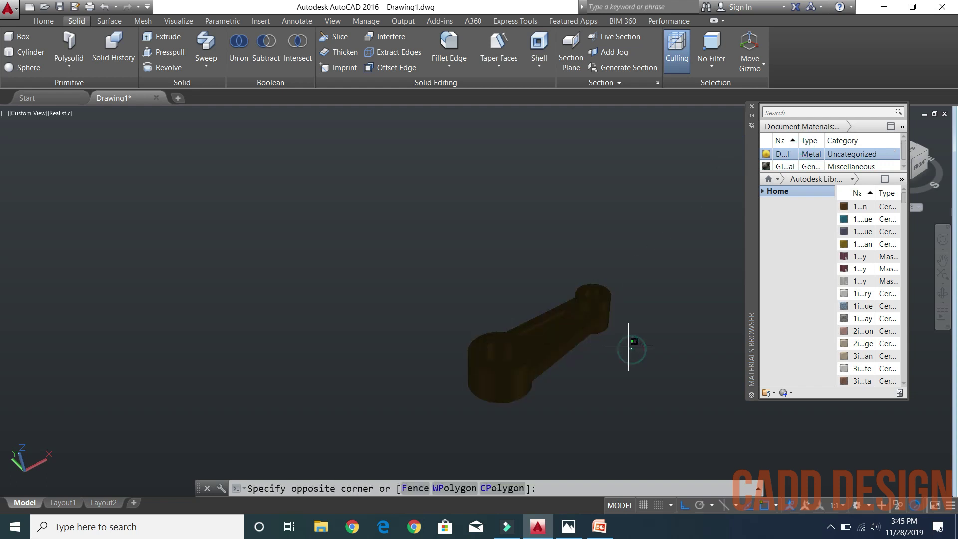
pyautogui.scroll(2, 572, 349)
pyautogui.scroll(3, 634, 384)
pyautogui.moveTo(635, 385); pyautogui.dragTo(506, 306, button='middle')
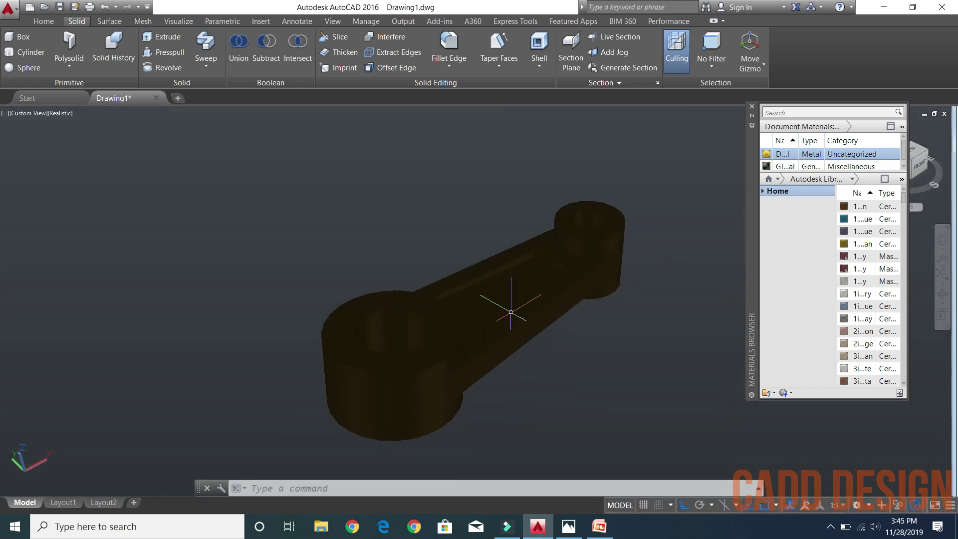
pyautogui.click(752, 107)
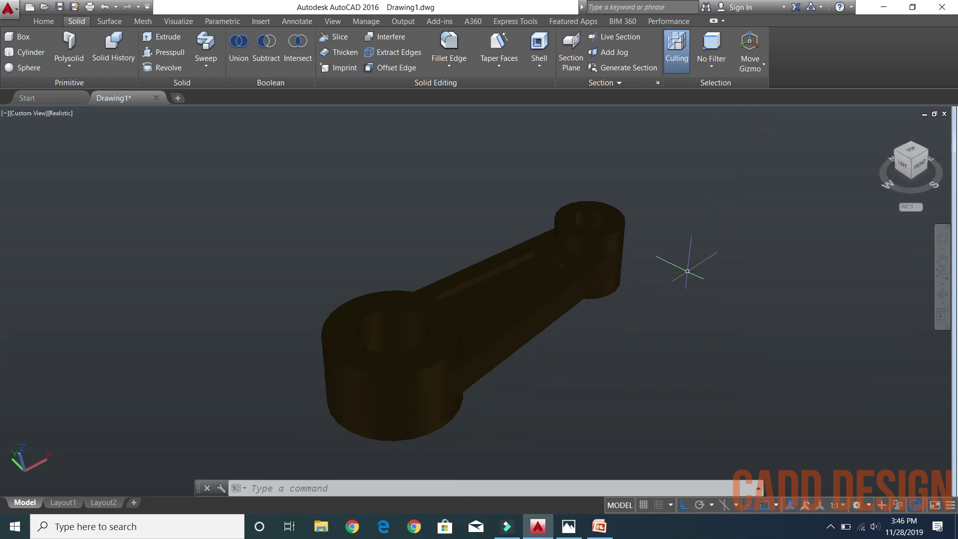
# On the Layout1 sheet, orbit the viewport's model and start a base view from model space
pyautogui.click(65, 504)
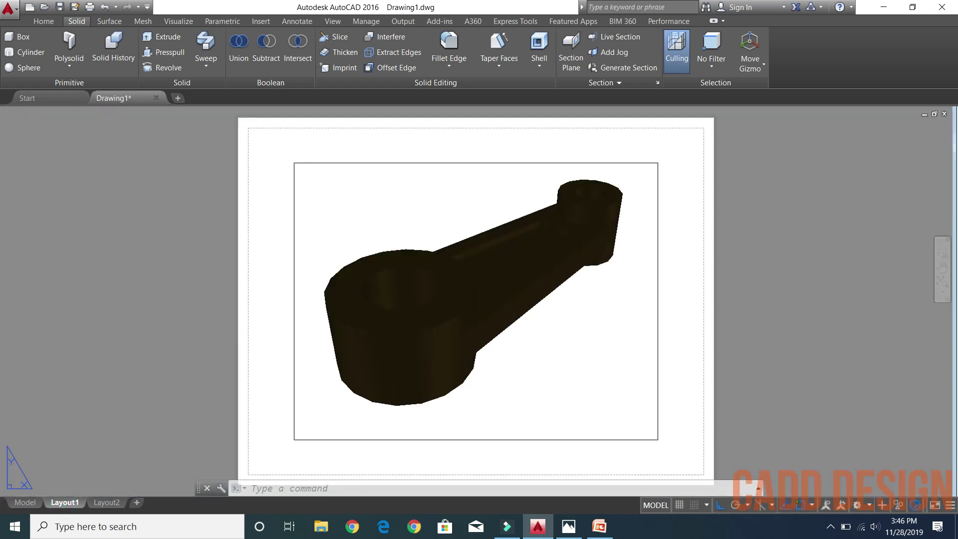
pyautogui.doubleClick(515, 364)
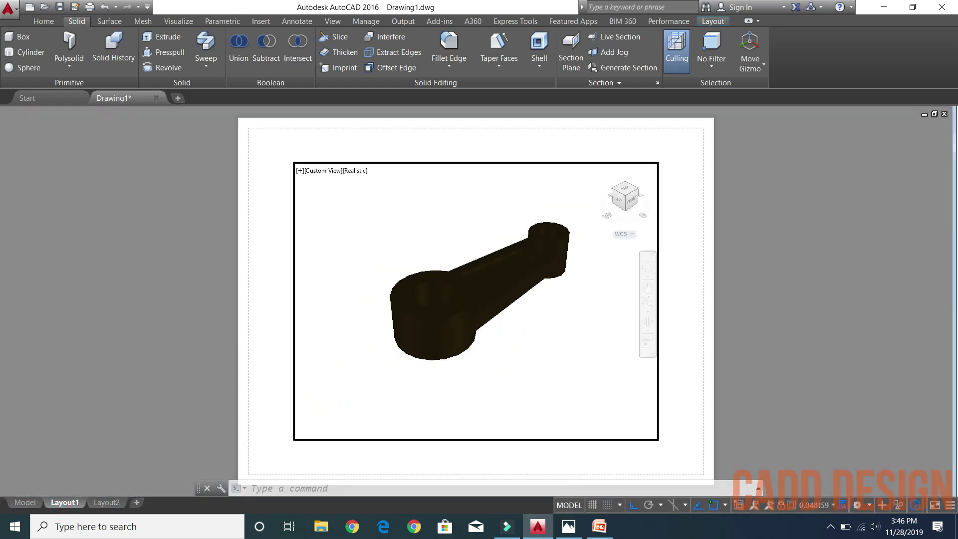
pyautogui.keyDown('shift'); pyautogui.moveTo(506, 331); pyautogui.dragTo(695, 210, button='middle'); pyautogui.keyUp('shift')
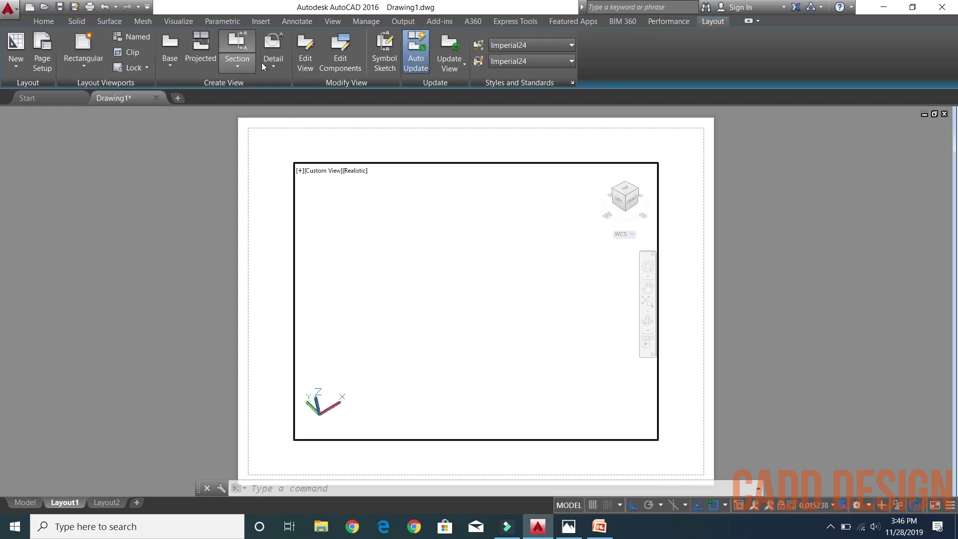
pyautogui.click(172, 68)
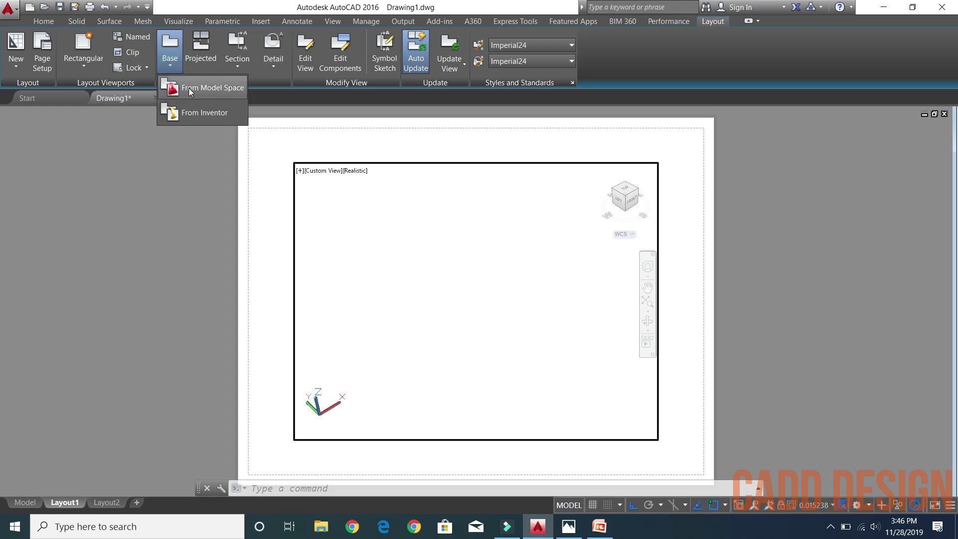
pyautogui.click(188, 85)
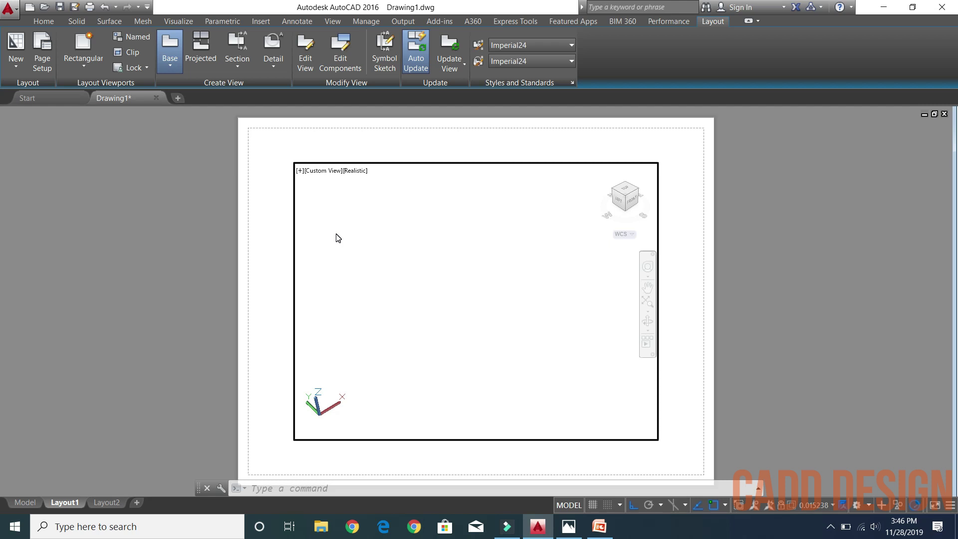
pyautogui.click(599, 526)
# View the closing THANK YOU slide 9, then return to the AutoCAD layout
pyautogui.scroll(-1, 459, 295)
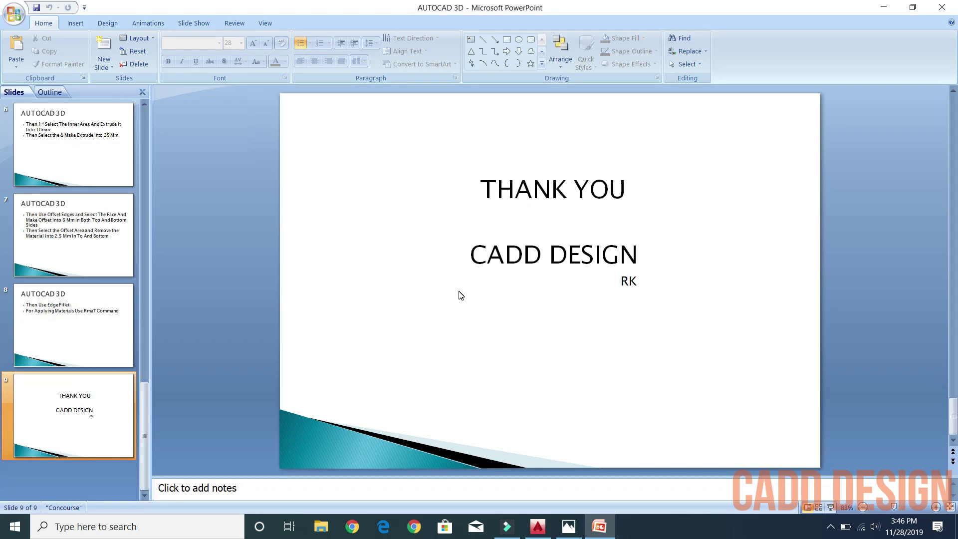
pyautogui.click(538, 526)
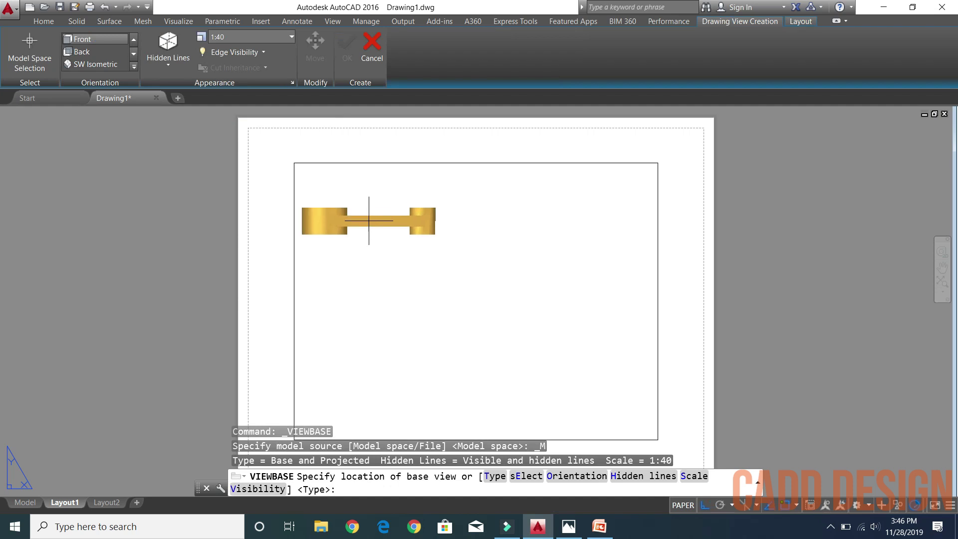
# Place a northeast isometric base view at the sheet's upper right with no projected views
pyautogui.click(116, 64)
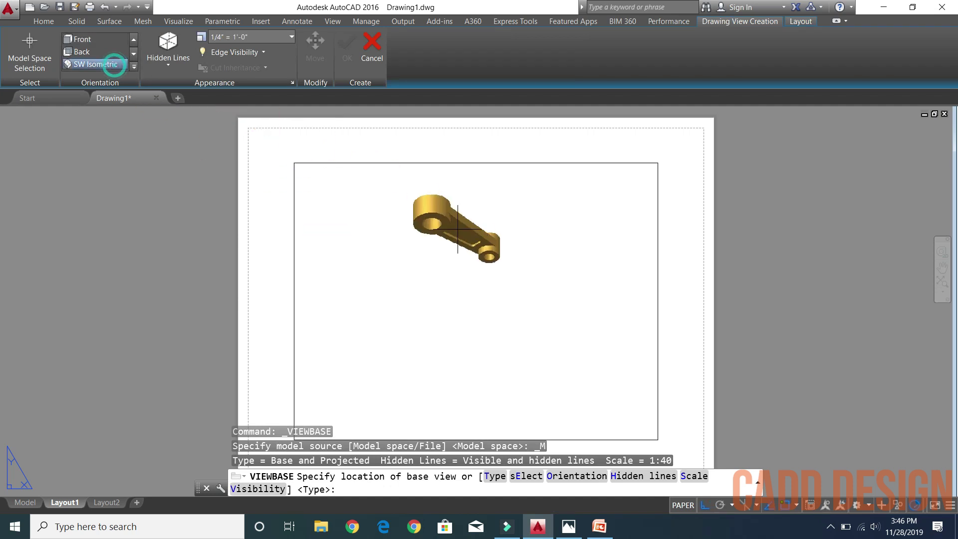
pyautogui.click(134, 67)
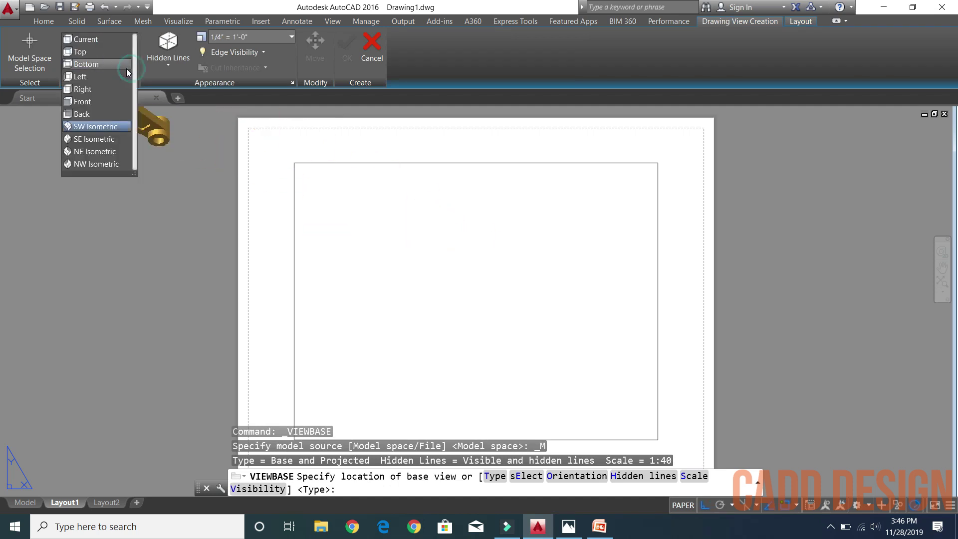
pyautogui.click(92, 134)
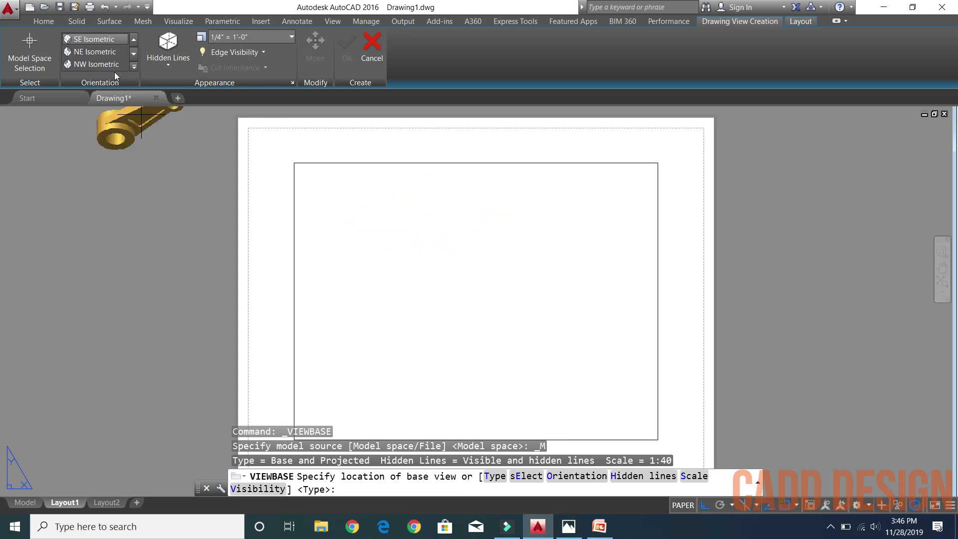
pyautogui.click(108, 52)
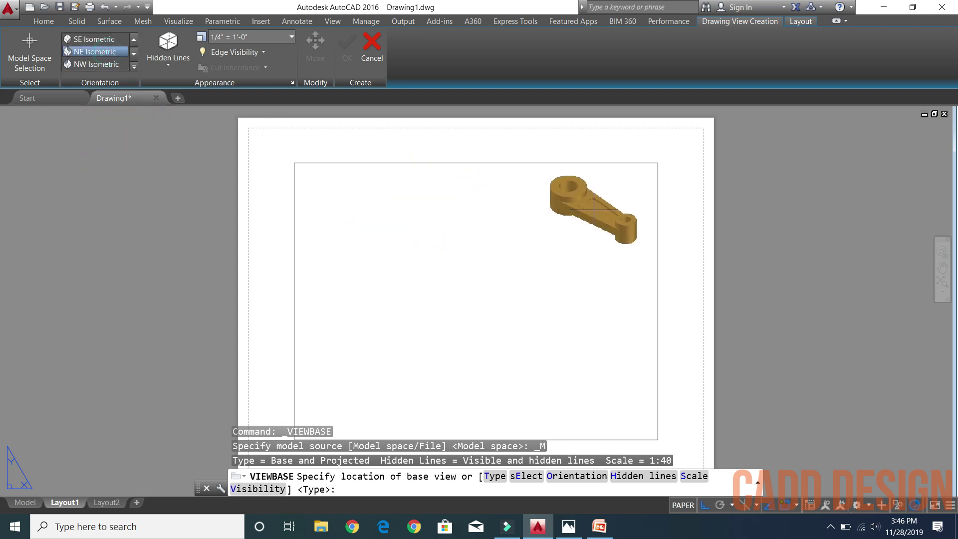
pyautogui.click(580, 213)
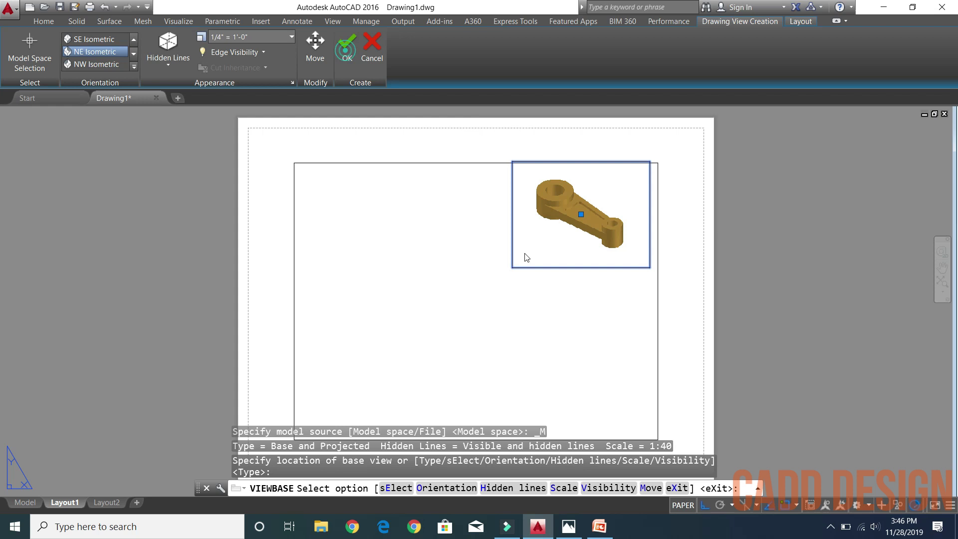
pyautogui.click(347, 48)
pyautogui.click(566, 267)
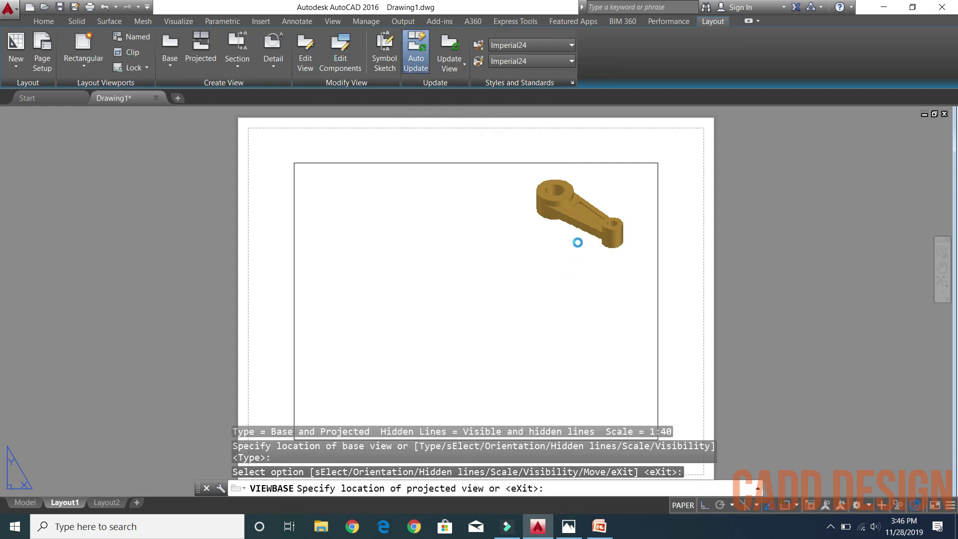
# Make the isometric view display shaded with visible lines
pyautogui.click(578, 207)
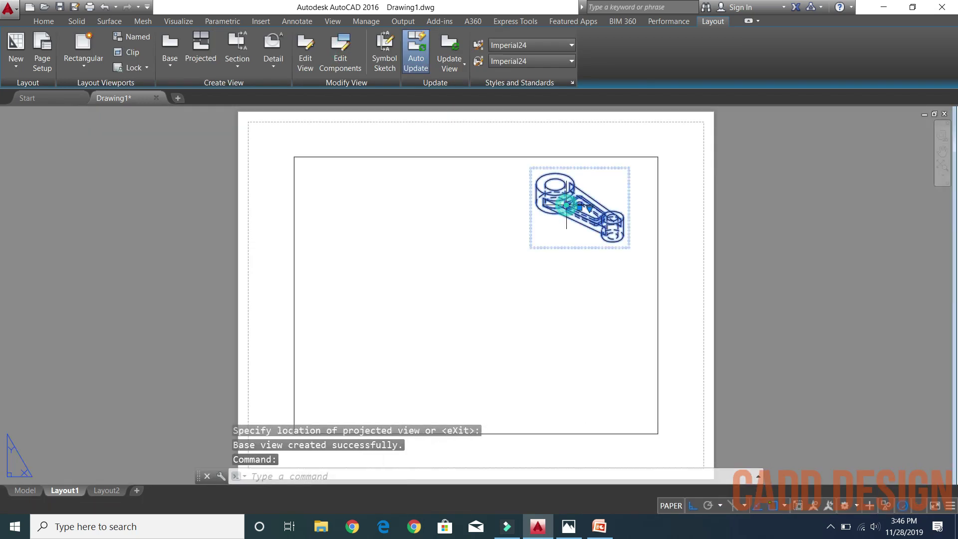
pyautogui.doubleClick(539, 209)
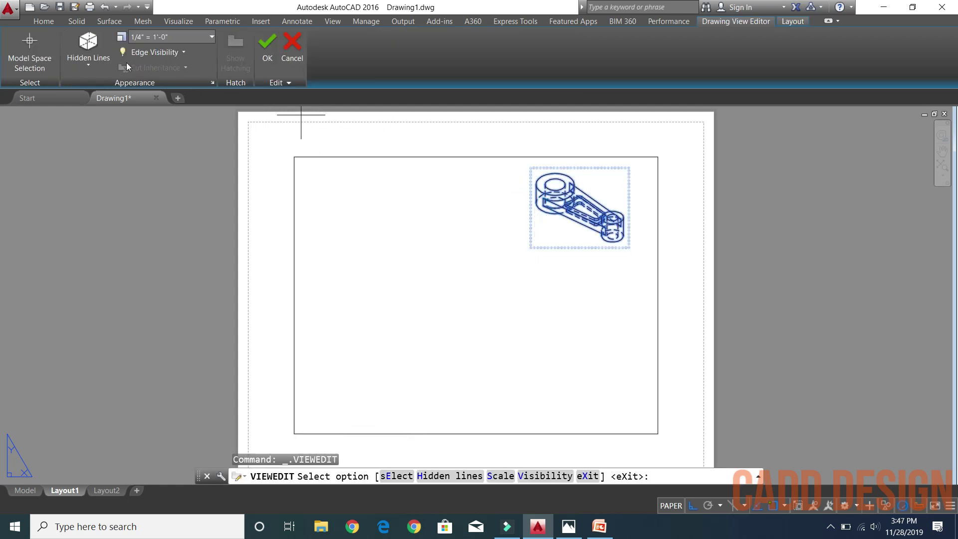
pyautogui.click(88, 50)
pyautogui.click(106, 130)
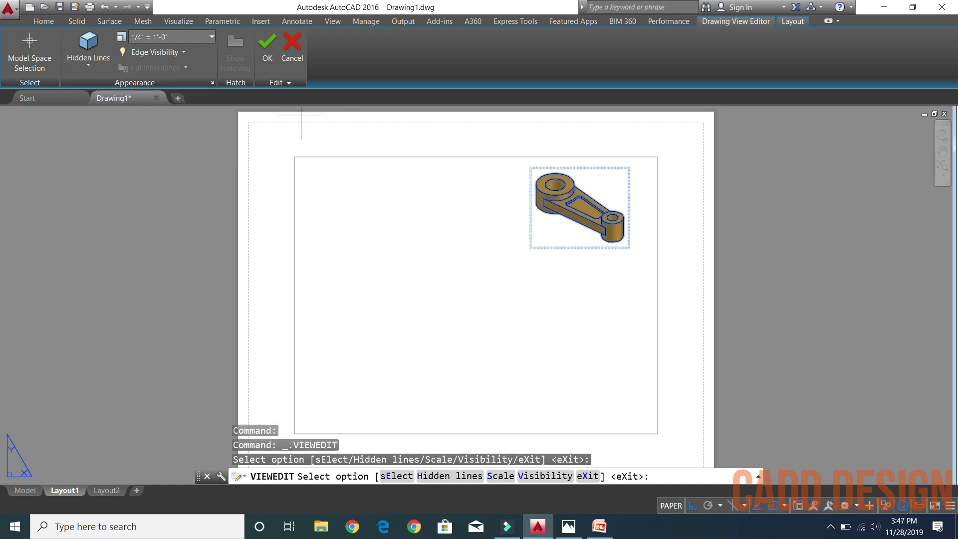
pyautogui.press('Escape')
# Add a top base view from the model, with a front view below and a side view right
pyautogui.click(169, 62)
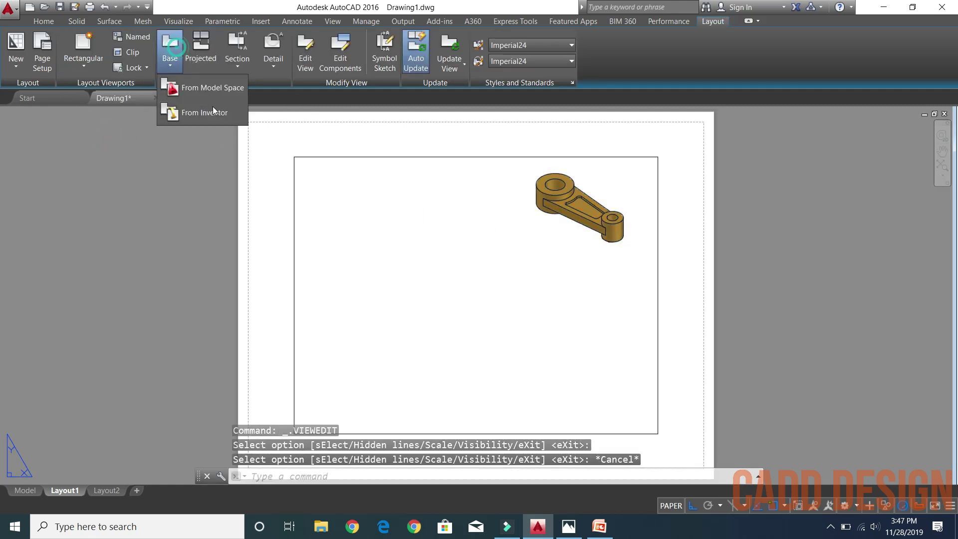
pyautogui.click(202, 92)
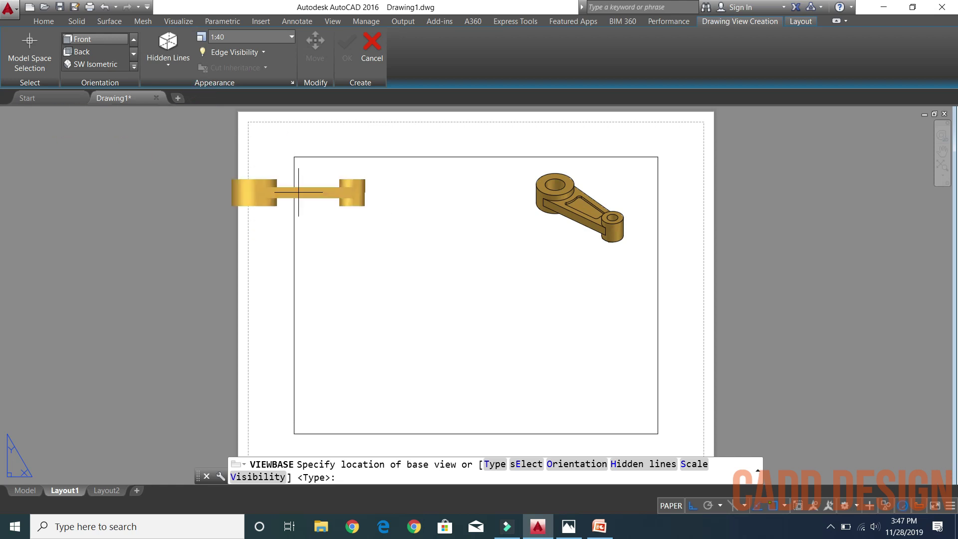
pyautogui.click(388, 310)
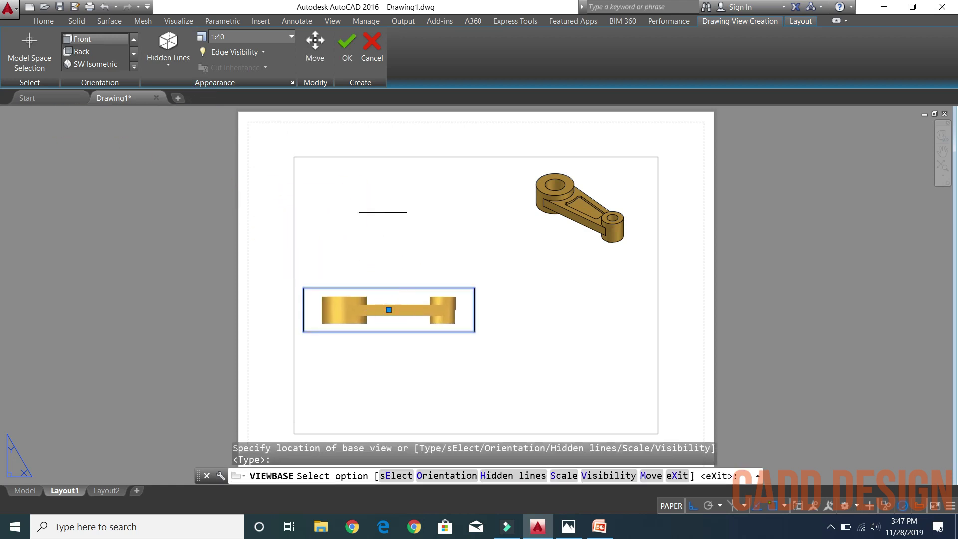
pyautogui.click(347, 43)
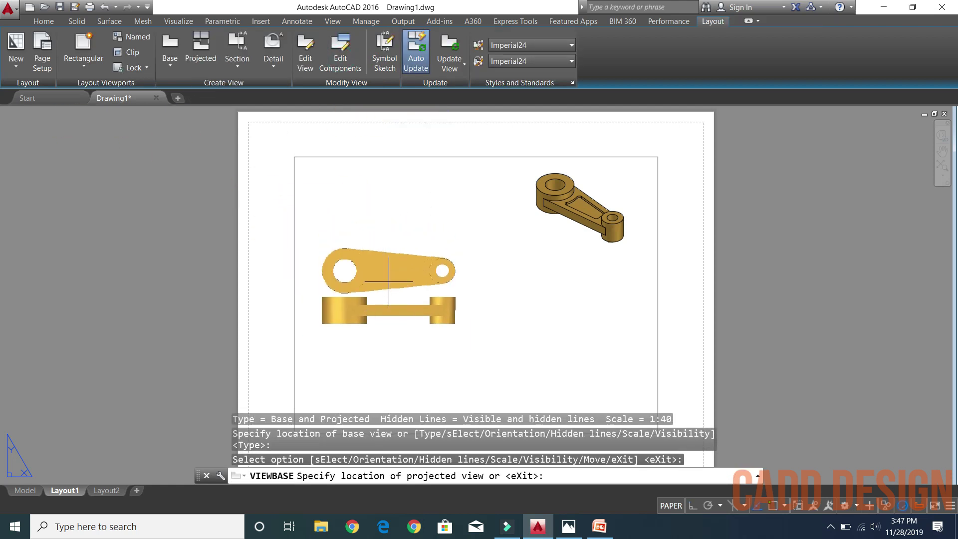
pyautogui.click(389, 262)
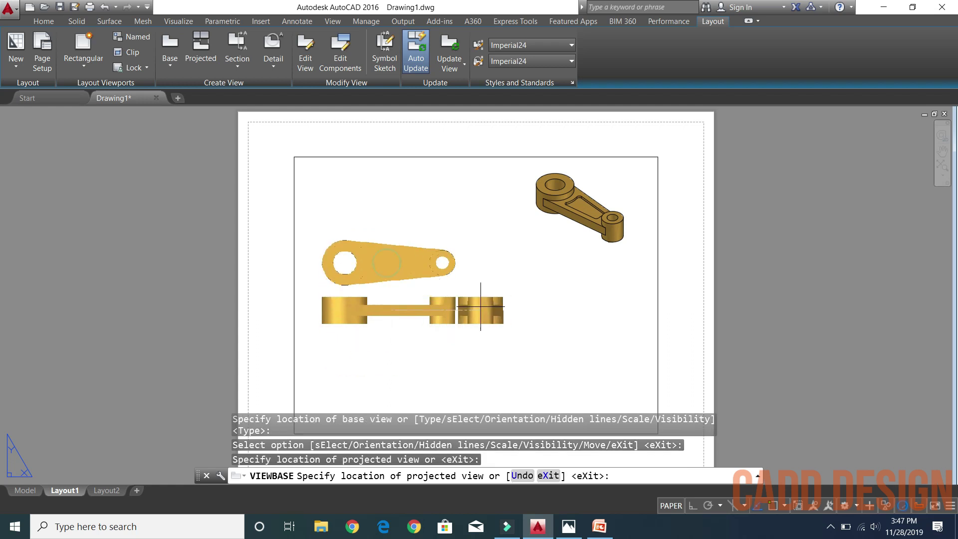
pyautogui.click(500, 309)
pyautogui.press('Return')
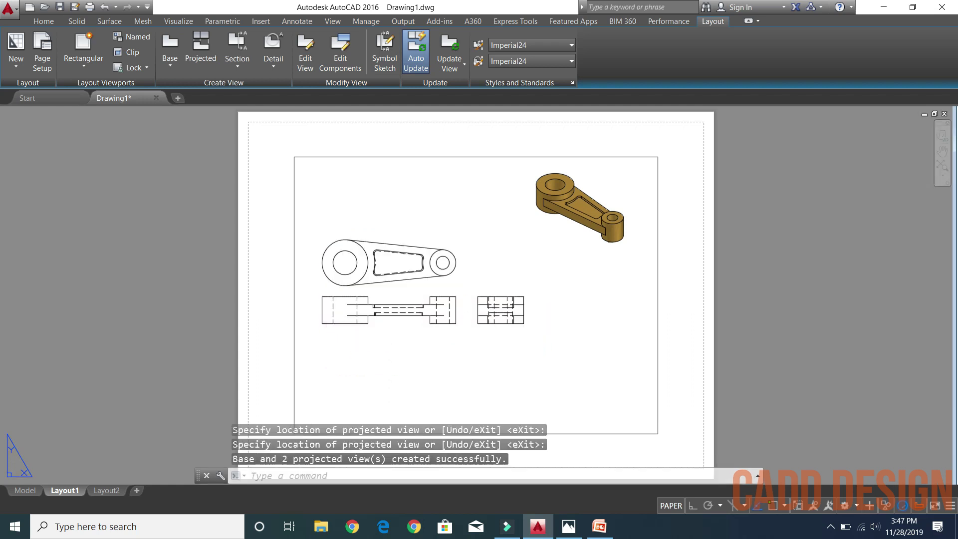
# Dimension the large boss with Ø42 on its outer circle and Ø22 on its hole
pyautogui.scroll(4, 391, 315)
pyautogui.press('Escape')
pyautogui.press('Escape')
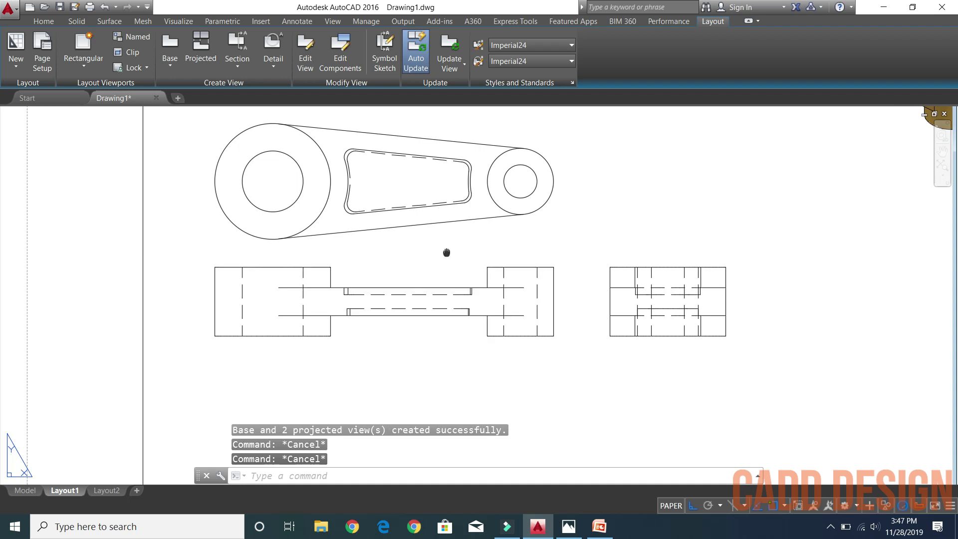
pyautogui.moveTo(446, 252); pyautogui.dragTo(484, 288, button='middle')
pyautogui.write('DDI')
pyautogui.press('Return')
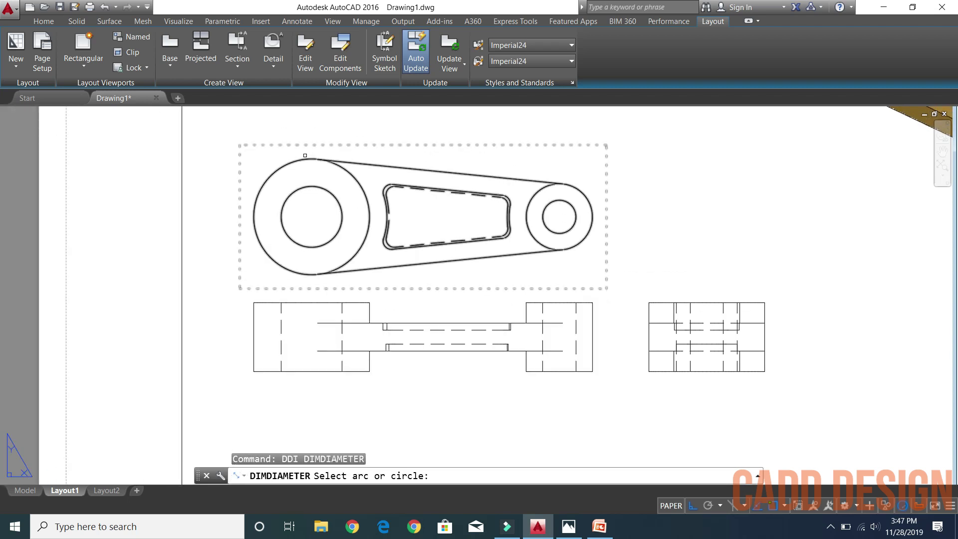
pyautogui.click(295, 157)
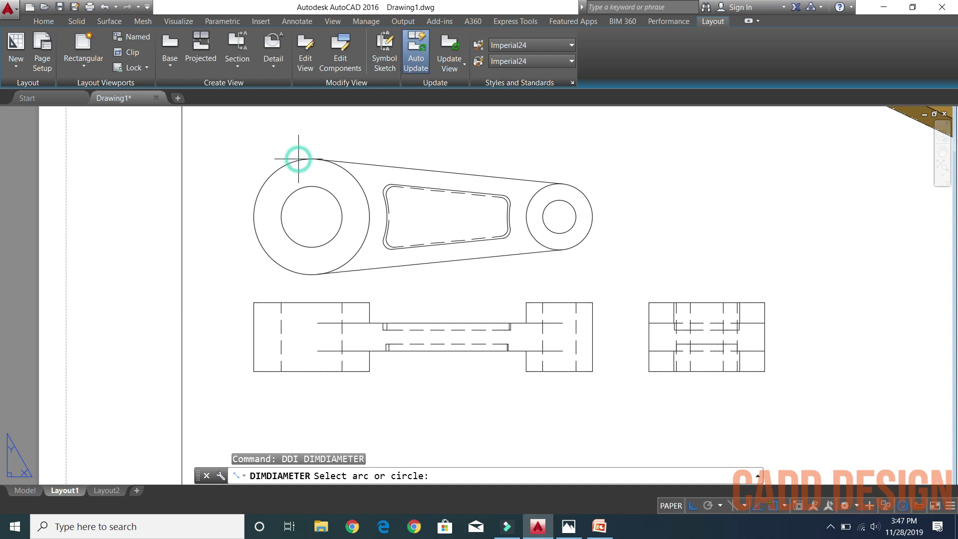
pyautogui.click(291, 131)
pyautogui.press('Return')
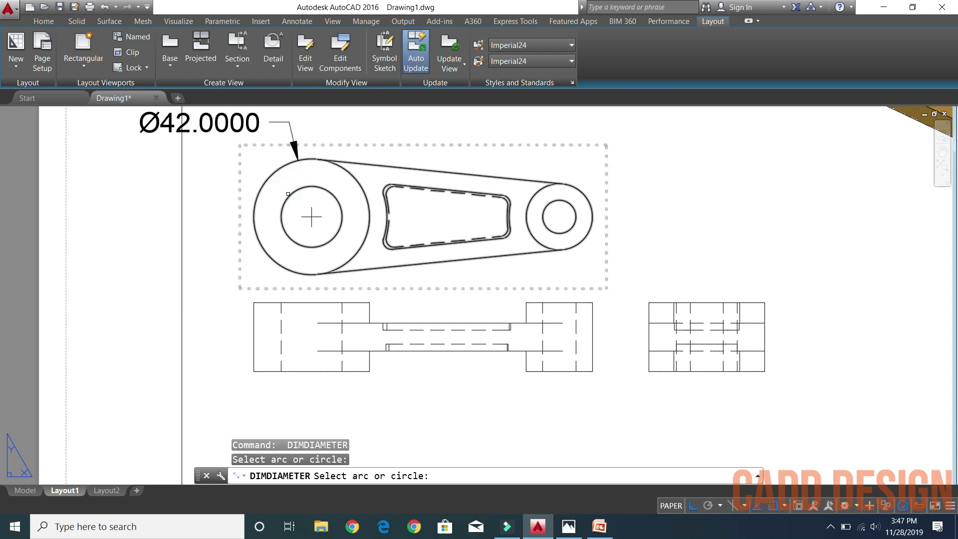
pyautogui.click(288, 196)
pyautogui.click(222, 201)
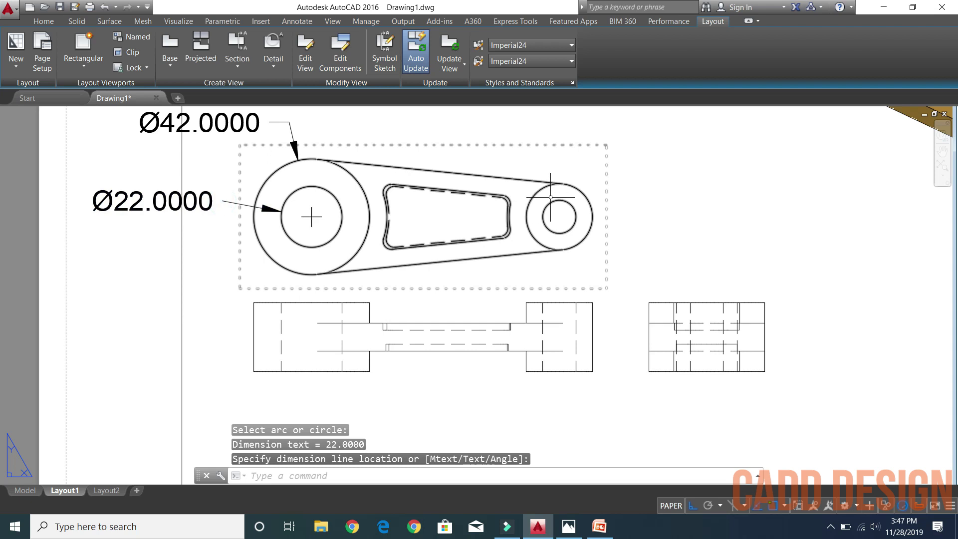
# Dimension the small end with Ø24 on its outer circle and Ø12 on its hole
pyautogui.press('Return')
pyautogui.click(578, 192)
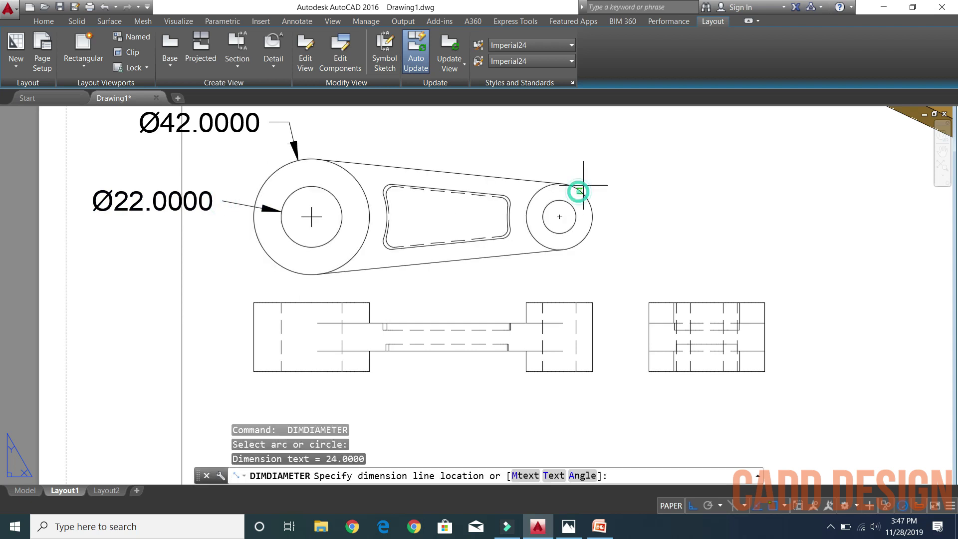
pyautogui.click(608, 165)
pyautogui.press('Return')
pyautogui.click(575, 209)
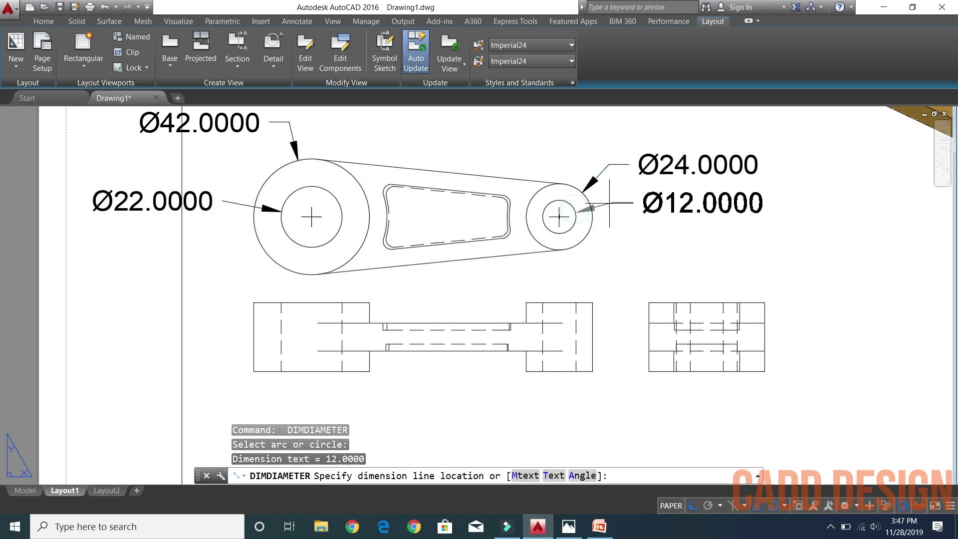
pyautogui.click(633, 203)
pyautogui.press('Return')
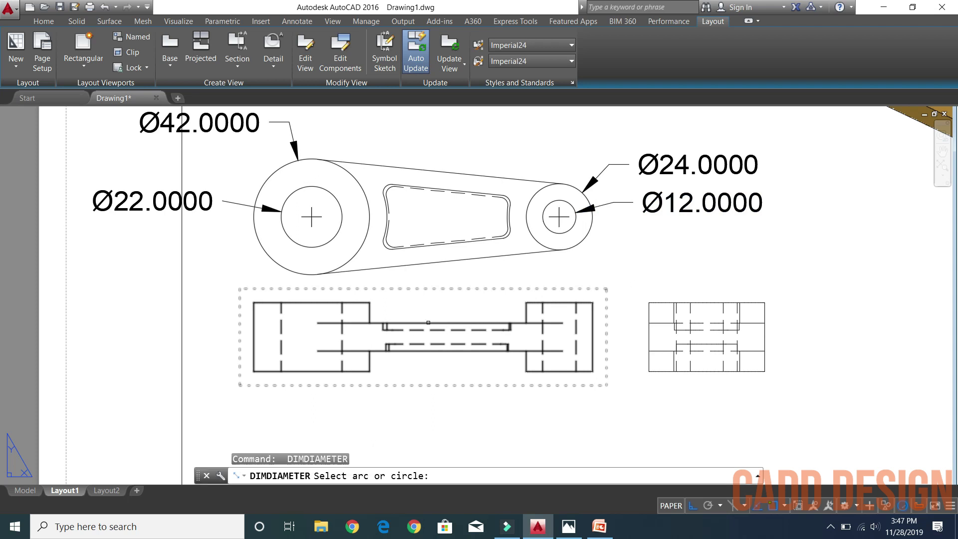
pyautogui.scroll(-2, 483, 315)
pyautogui.press('Escape')
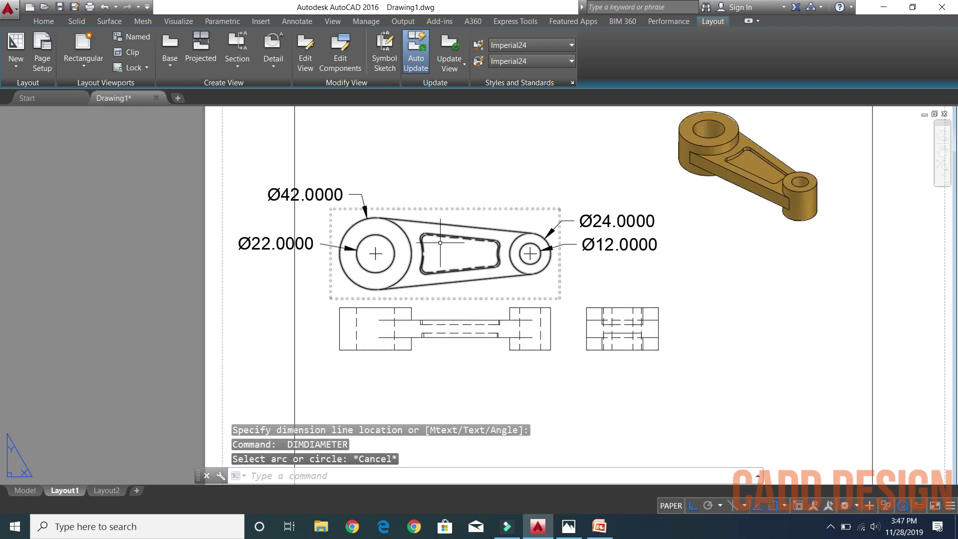
# Add an R3 radius dimension on the slot's rounded corner
pyautogui.write('DRA')
pyautogui.press('Return')
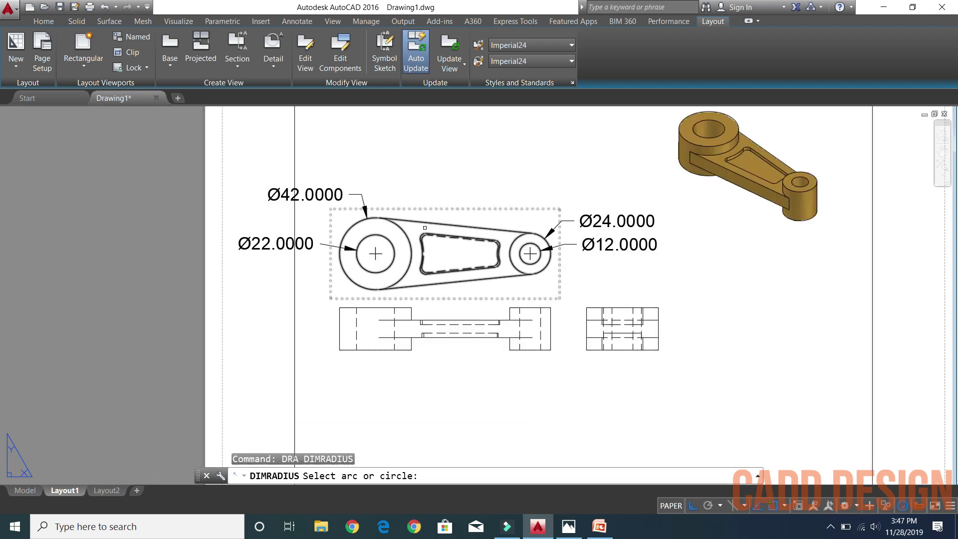
pyautogui.click(420, 233)
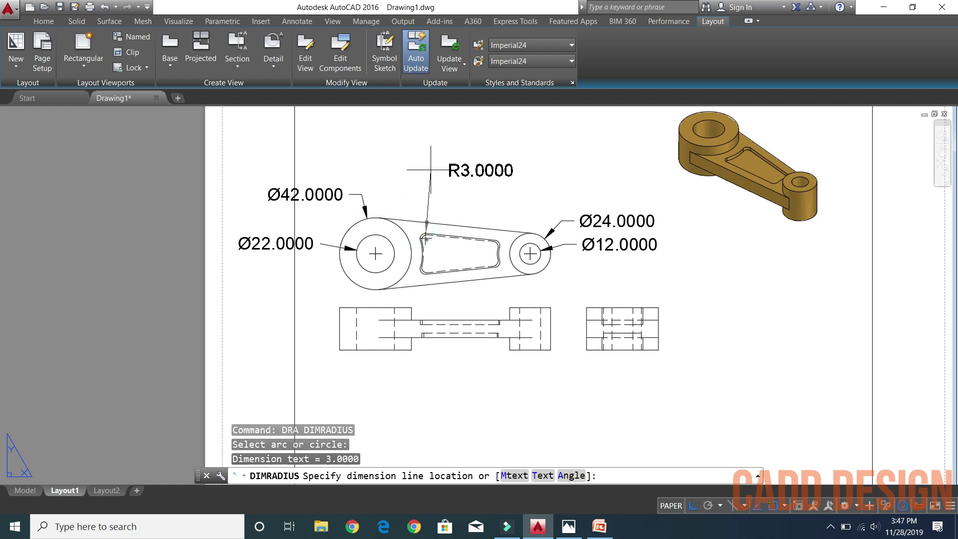
pyautogui.write('DLI')
pyautogui.press('Return')
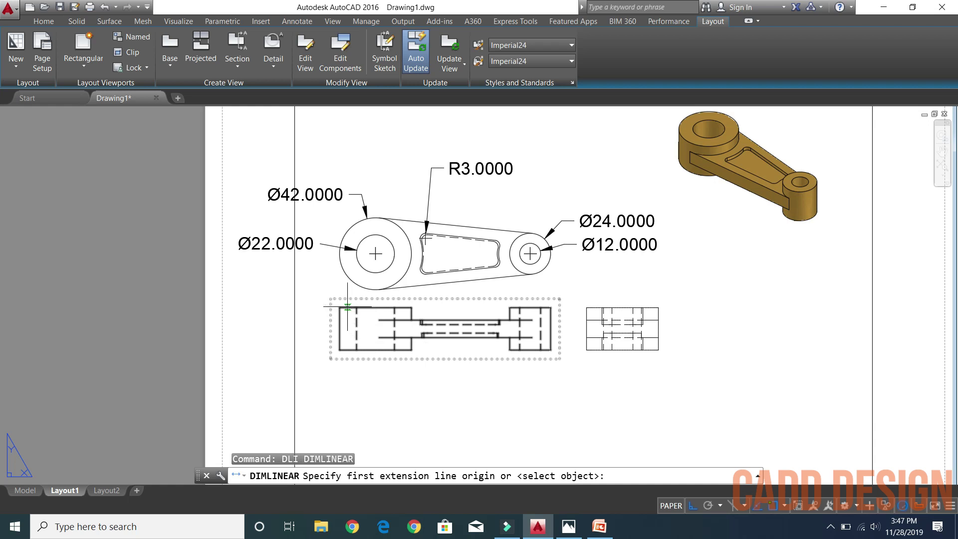
# Add a 25.0000 height dimension to the left of the front view
pyautogui.click(347, 307)
pyautogui.click(340, 350)
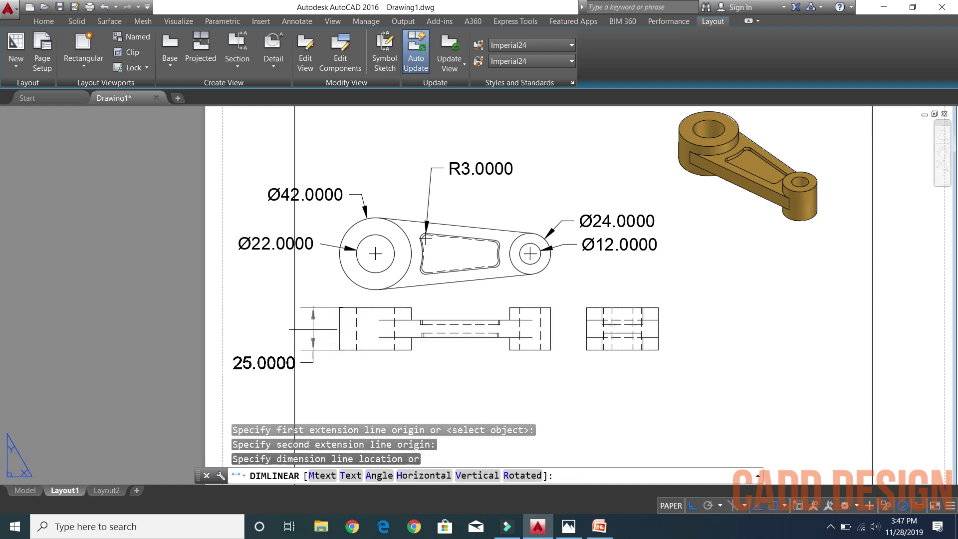
pyautogui.click(313, 329)
pyautogui.scroll(2, 449, 329)
# Add the 2.5000 web thickness dimension on the front view
pyautogui.press('Return')
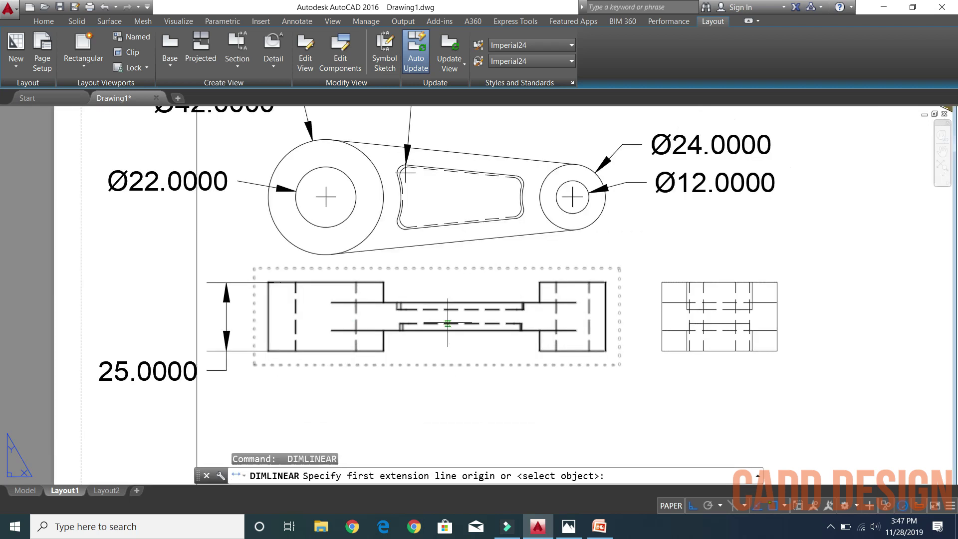
pyautogui.scroll(5, 447, 323)
pyautogui.click(434, 359)
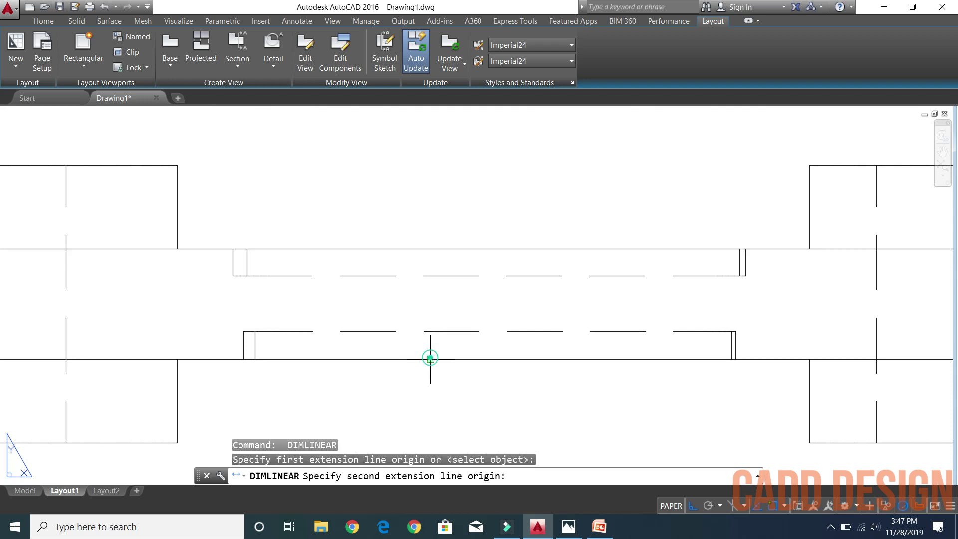
pyautogui.click(434, 331)
pyautogui.scroll(-2, 435, 359)
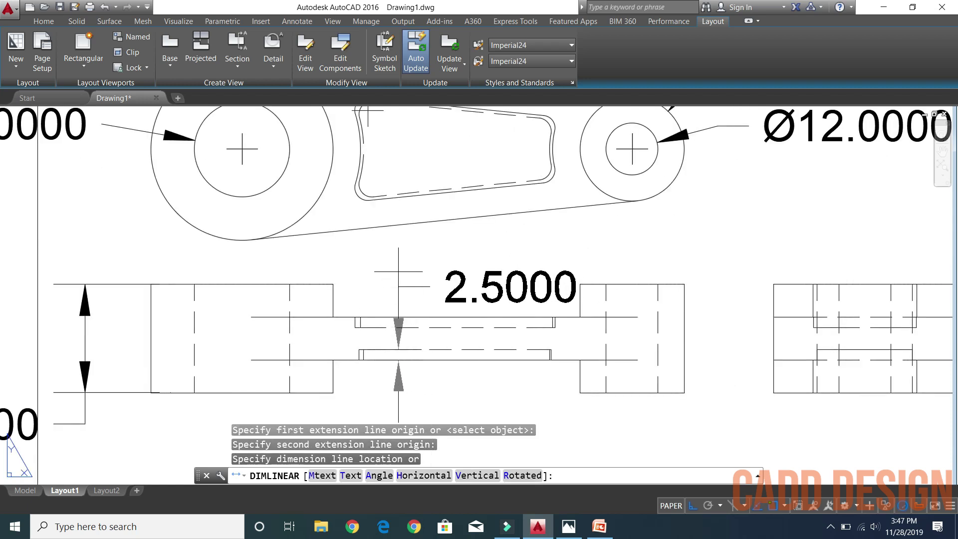
pyautogui.click(393, 264)
# Add a 10.0000 dimension for the middle section below the front view
pyautogui.press('Return')
pyautogui.click(473, 317)
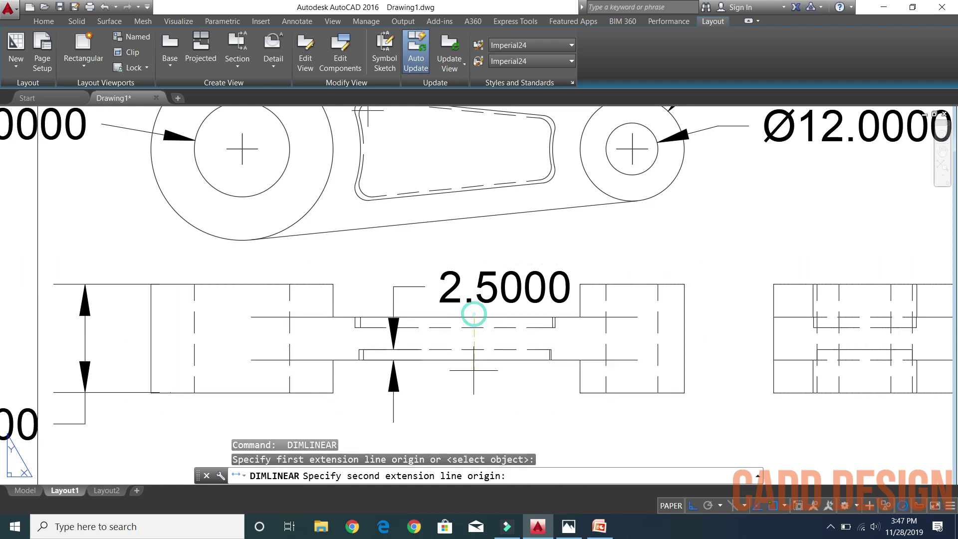
pyautogui.click(471, 360)
pyautogui.scroll(-2, 514, 349)
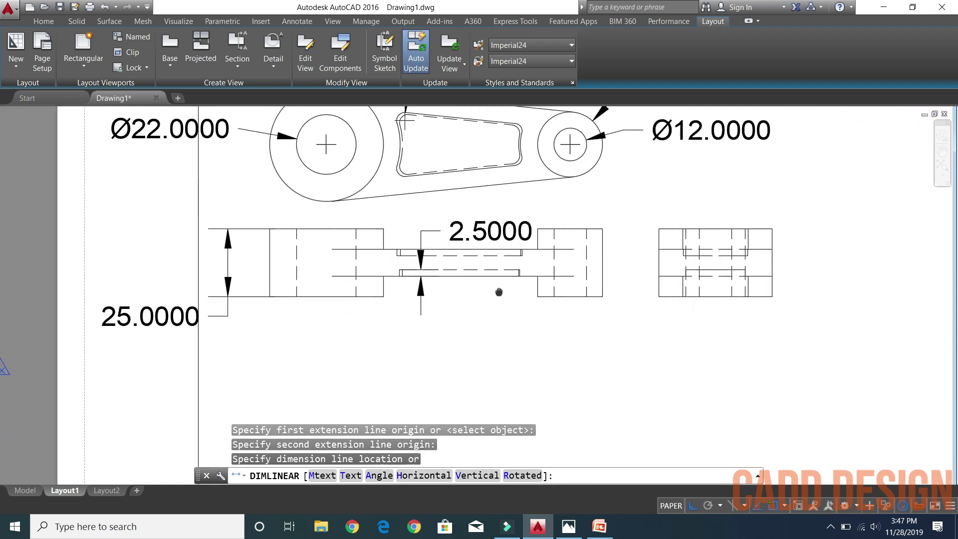
pyautogui.click(468, 351)
pyautogui.press('Escape')
# Select the 10.0000 dimension and try moving its text lower
pyautogui.click(421, 297)
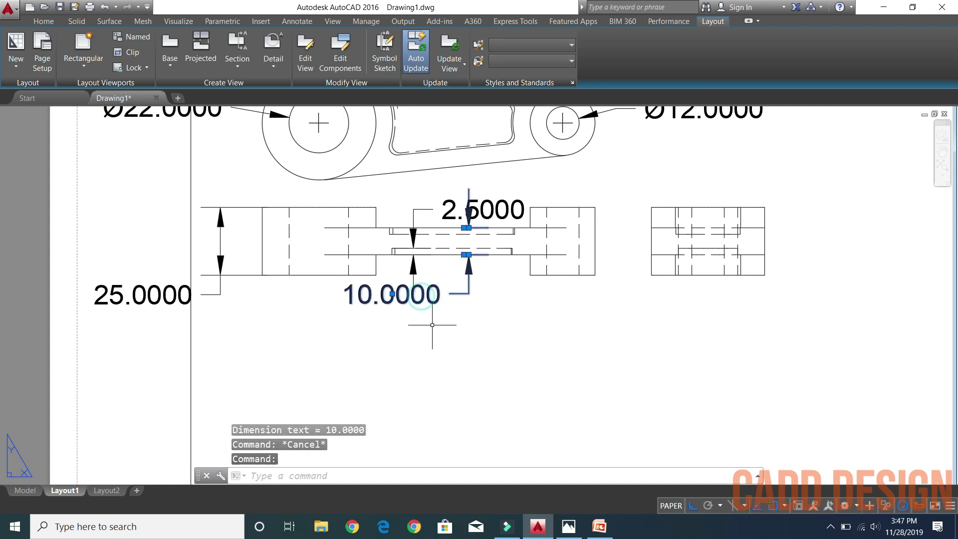
pyautogui.click(466, 255)
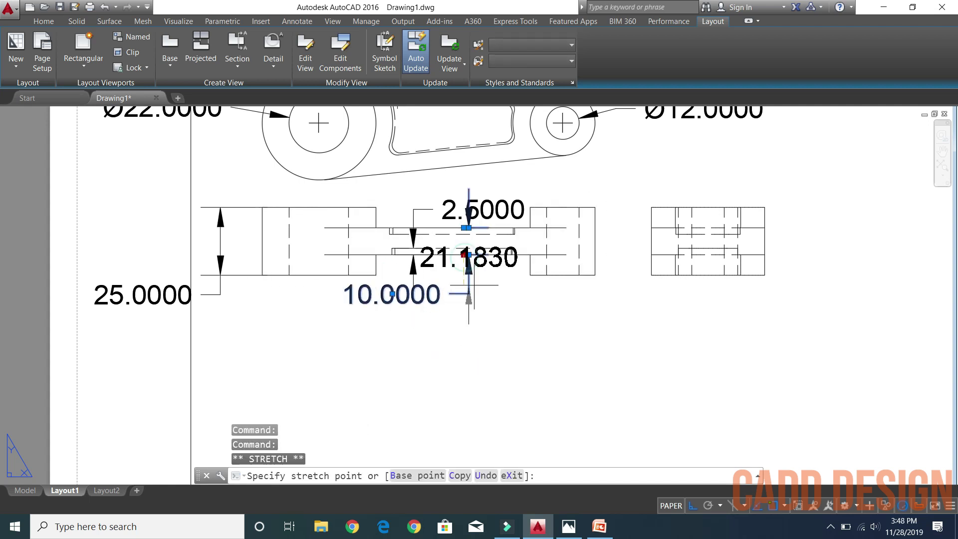
pyautogui.press('Escape')
pyautogui.press('Escape')
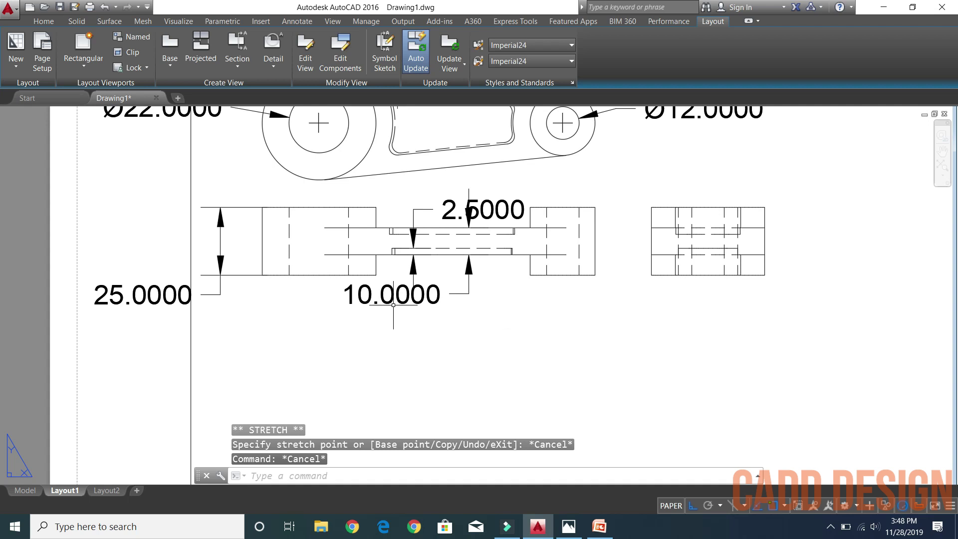
pyautogui.click(390, 297)
pyautogui.click(392, 293)
pyautogui.click(392, 293)
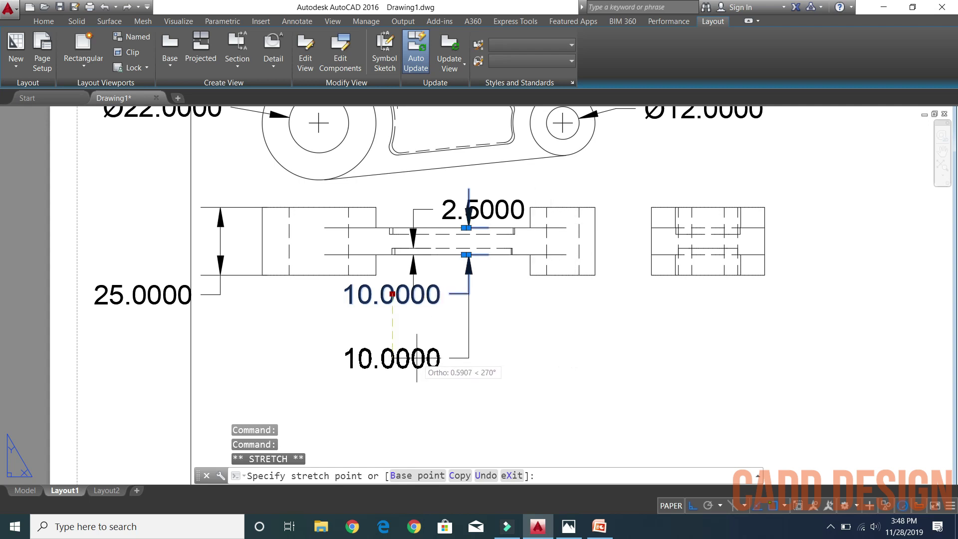
pyautogui.press('Escape')
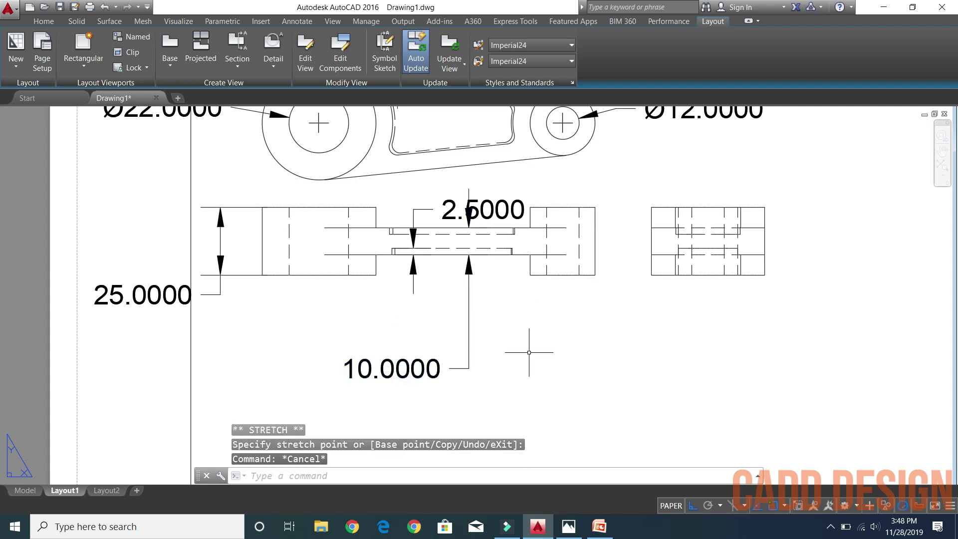
pyautogui.press('Escape')
# Select the 2.5000 dimension and try stretching its grip, then cancel
pyautogui.click(529, 352)
pyautogui.scroll(-2, 529, 352)
pyautogui.scroll(-2, 547, 342)
pyautogui.scroll(2, 545, 325)
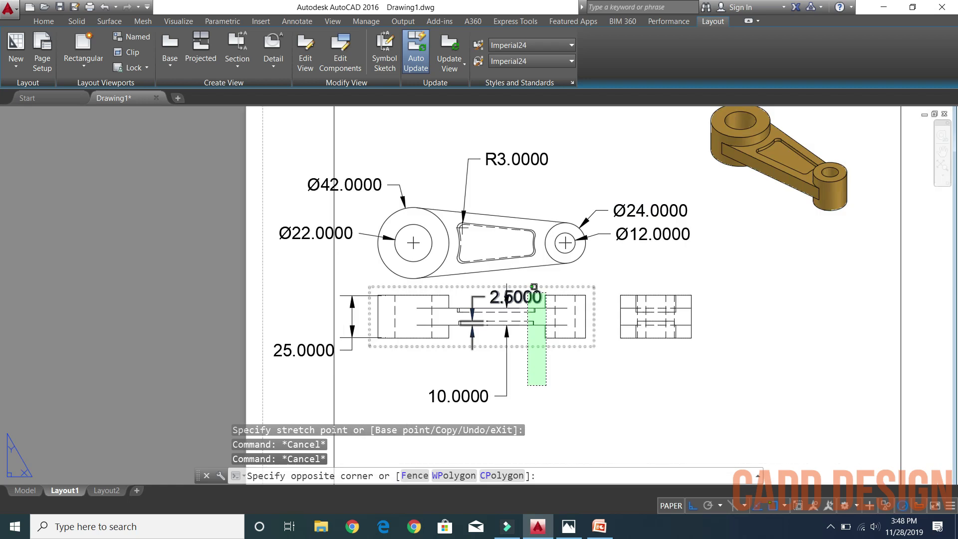
pyautogui.press('Escape')
pyautogui.press('Escape')
pyautogui.click(516, 292)
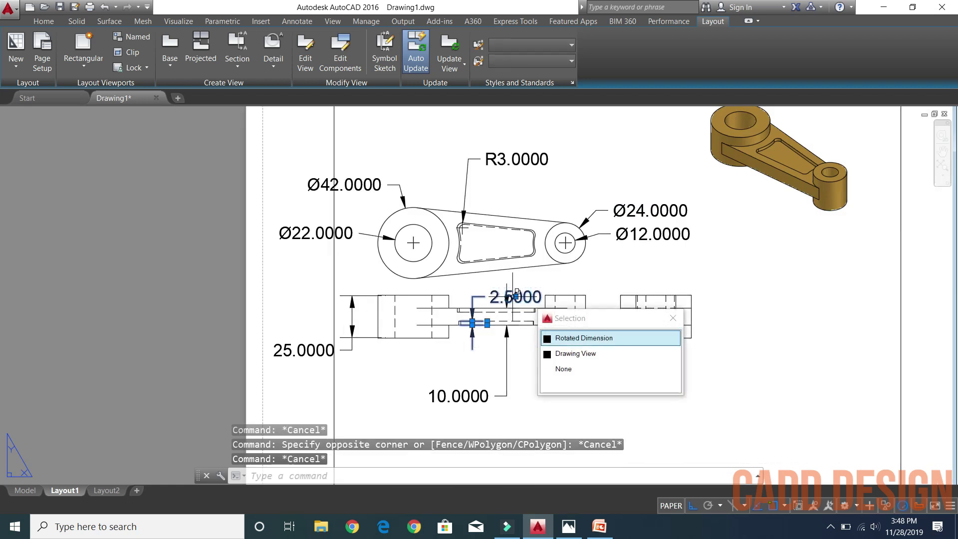
pyautogui.click(515, 296)
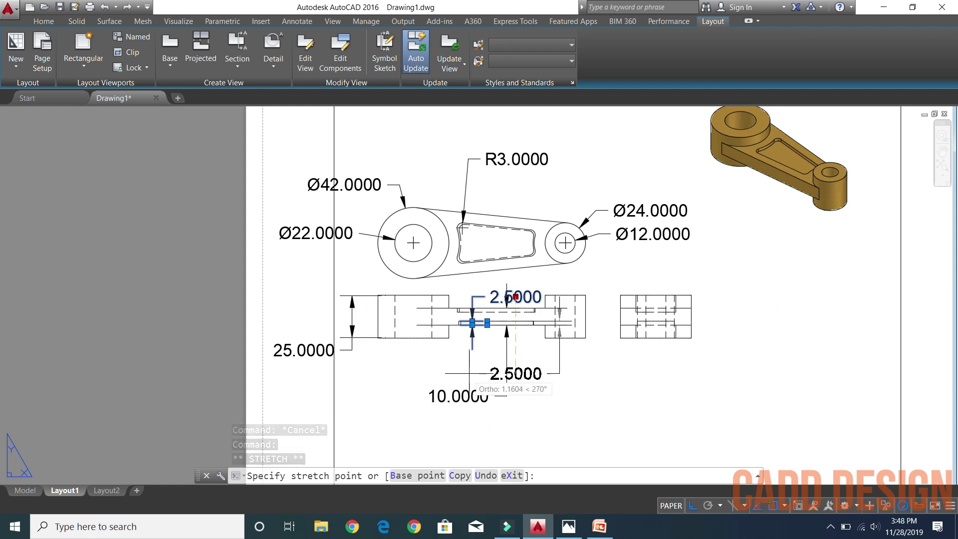
pyautogui.press('Escape')
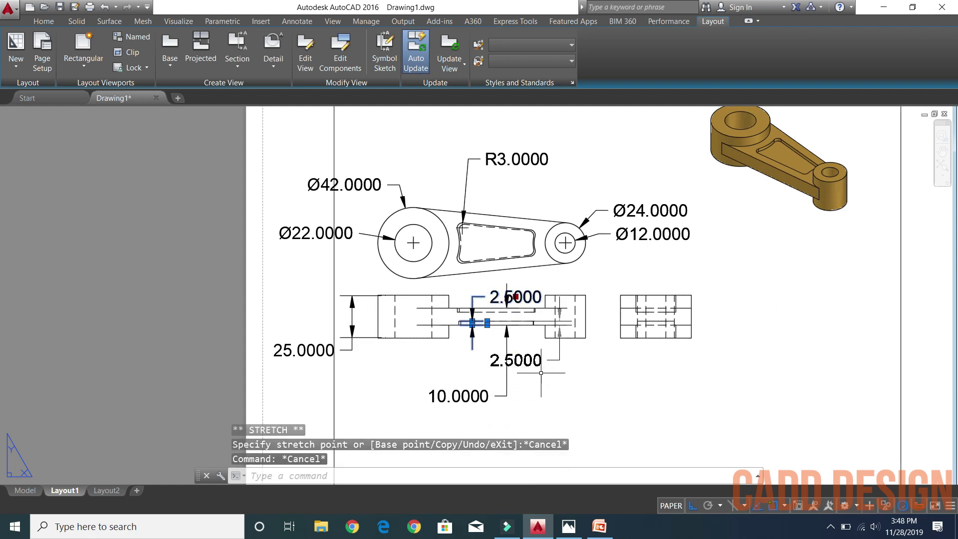
pyautogui.press('Escape')
pyautogui.click(566, 378)
pyautogui.scroll(4, 542, 360)
pyautogui.press('Escape')
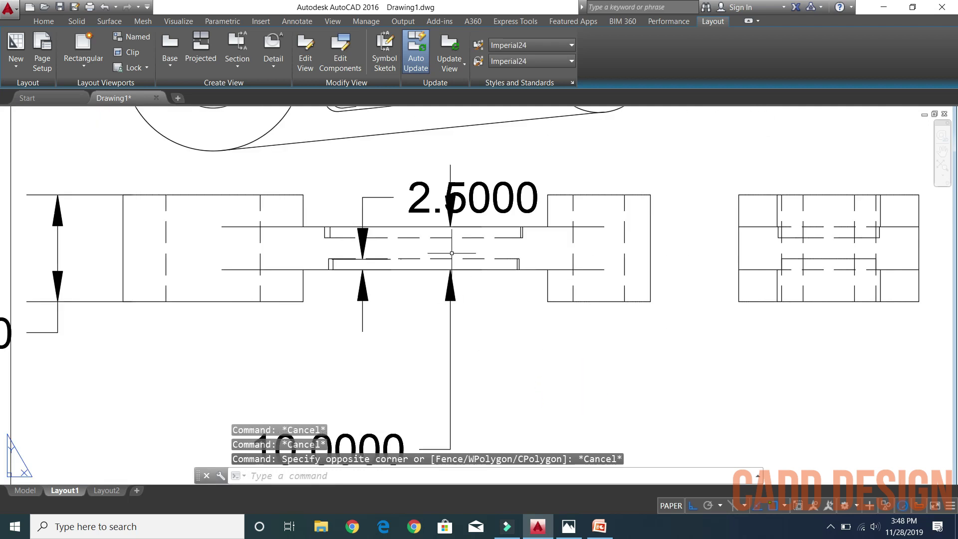
# Stretch the 10.0000 dimension further right, clear of the 2.5000 dimension
pyautogui.click(455, 206)
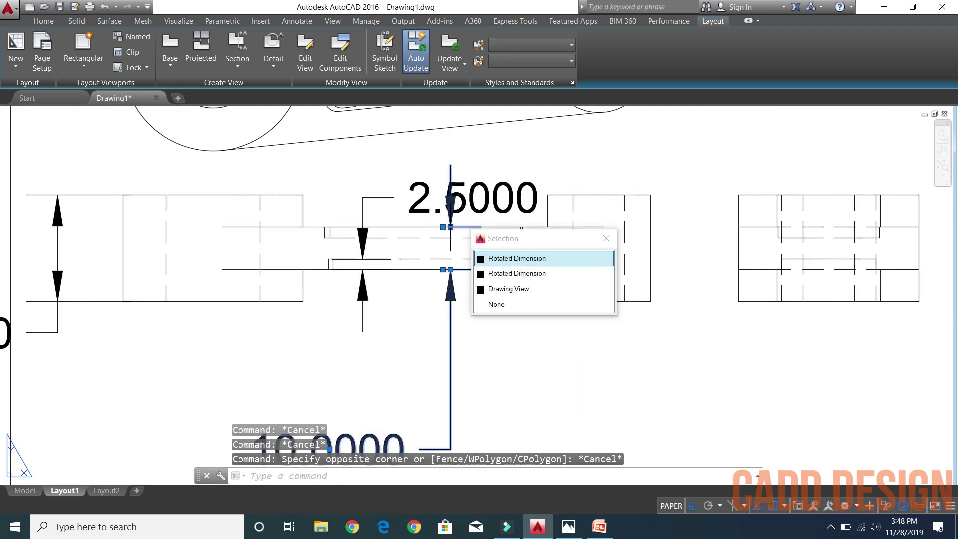
pyautogui.click(450, 227)
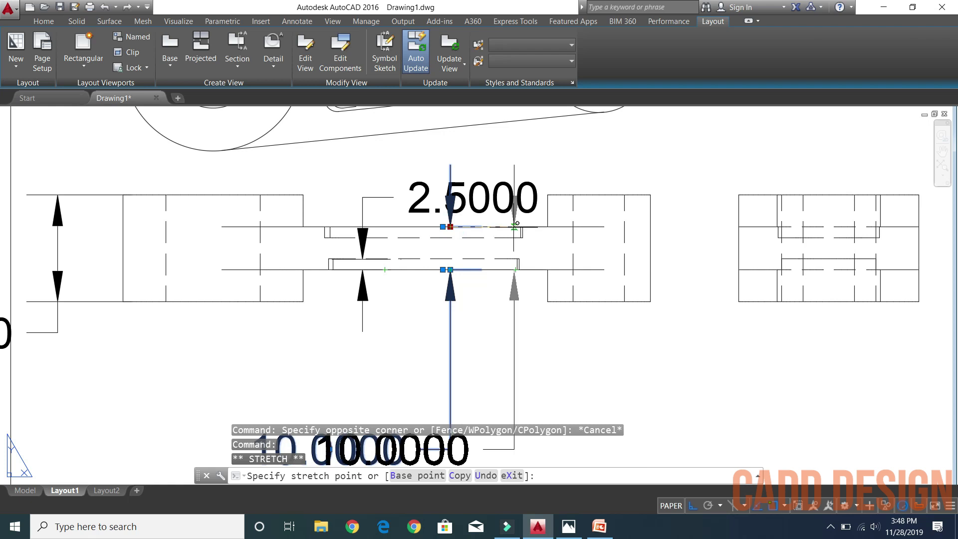
pyautogui.click(616, 361)
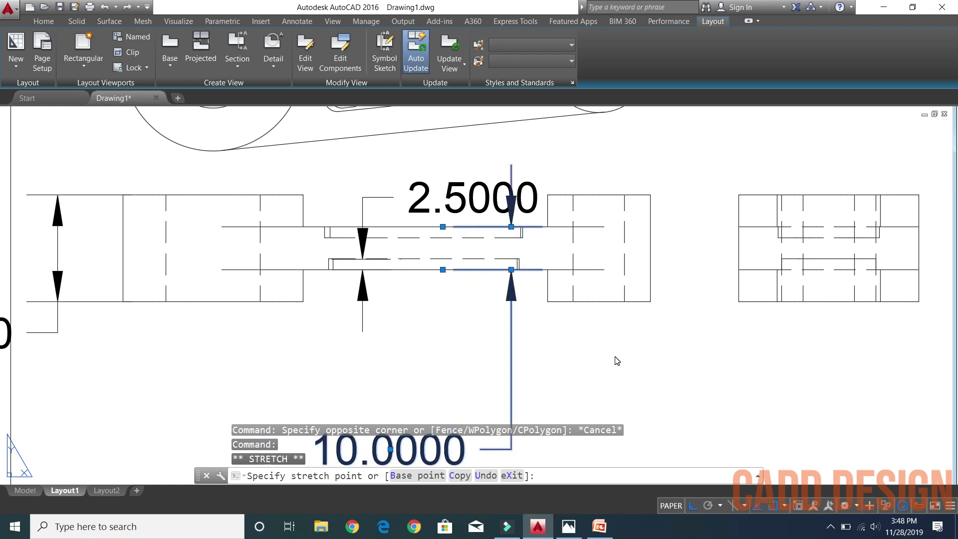
pyautogui.scroll(-5, 615, 359)
pyautogui.press('Escape')
# Give the Standard dimension style 0.0 precision, 0.01 arrow size and 0.1 text height
pyautogui.write('D')
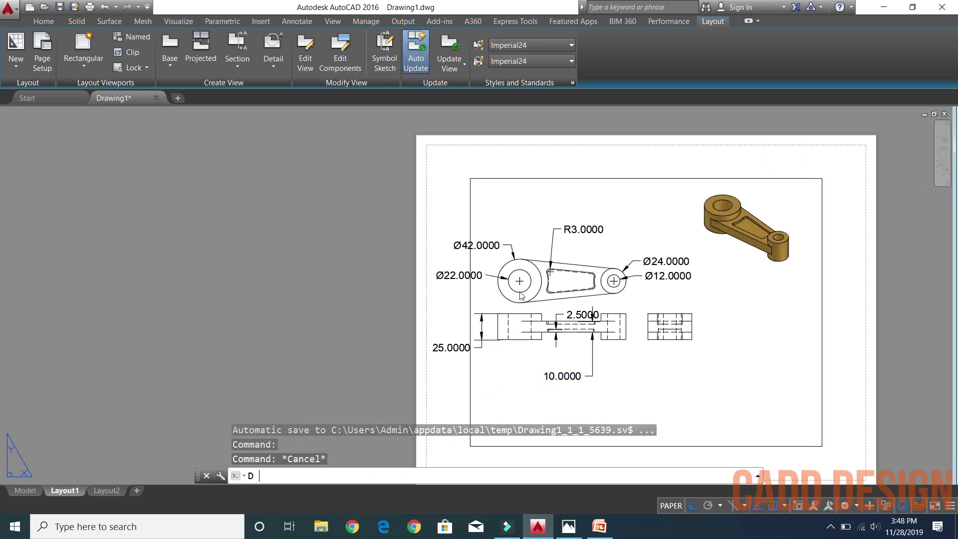
pyautogui.press('Return')
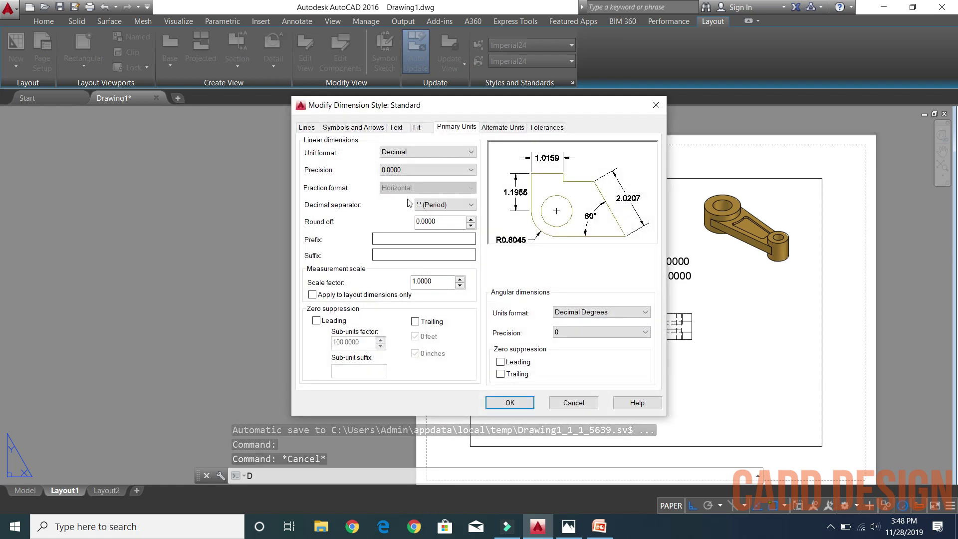
pyautogui.click(408, 171)
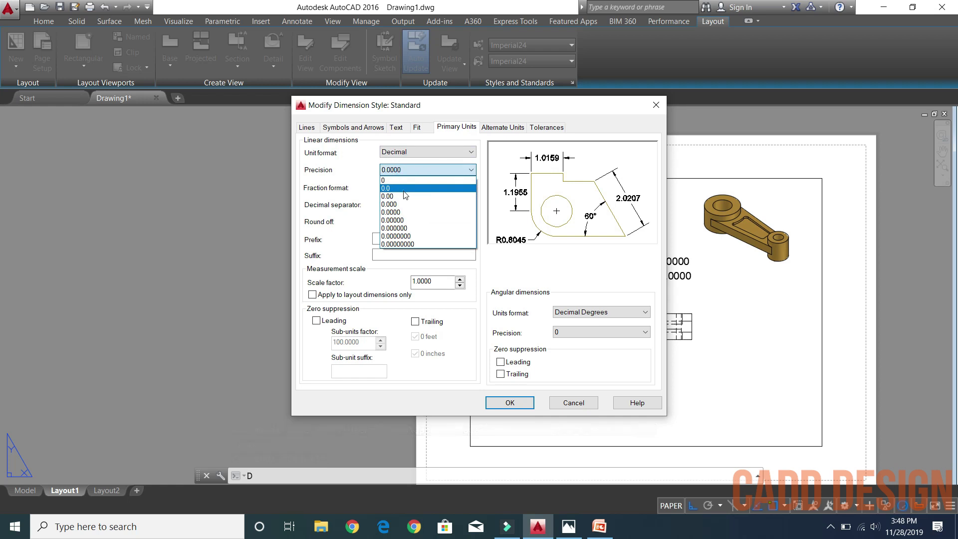
pyautogui.click(399, 186)
pyautogui.click(355, 127)
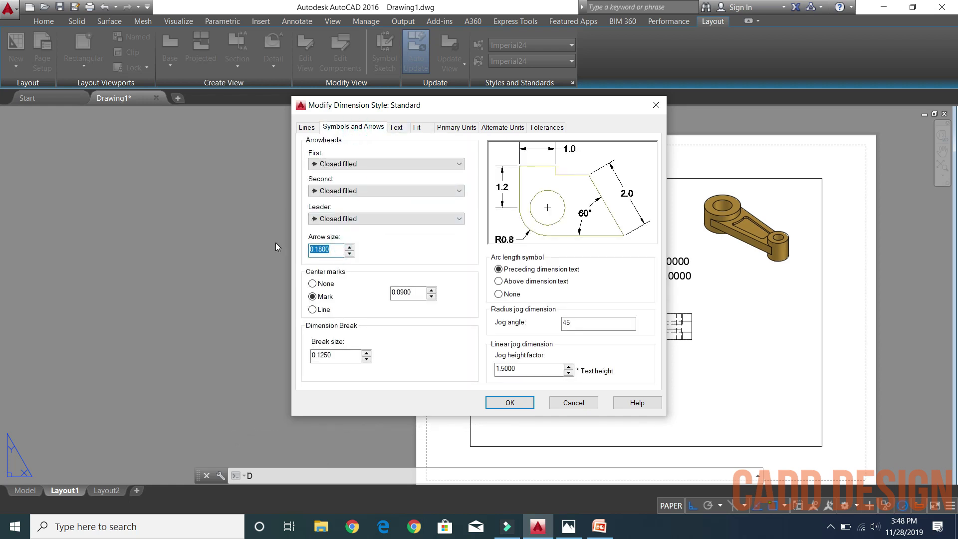
pyautogui.click(302, 249)
pyautogui.write('0.0100')
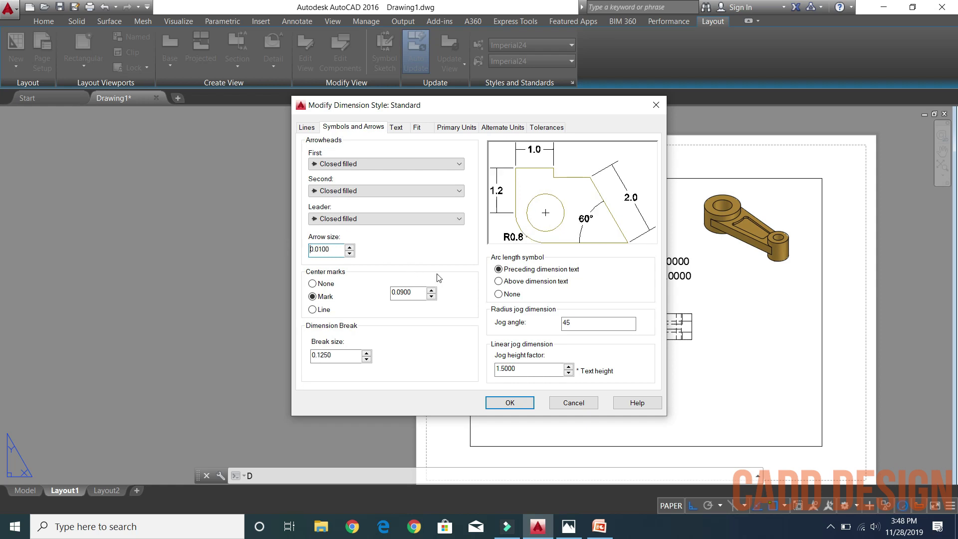
pyautogui.click(396, 128)
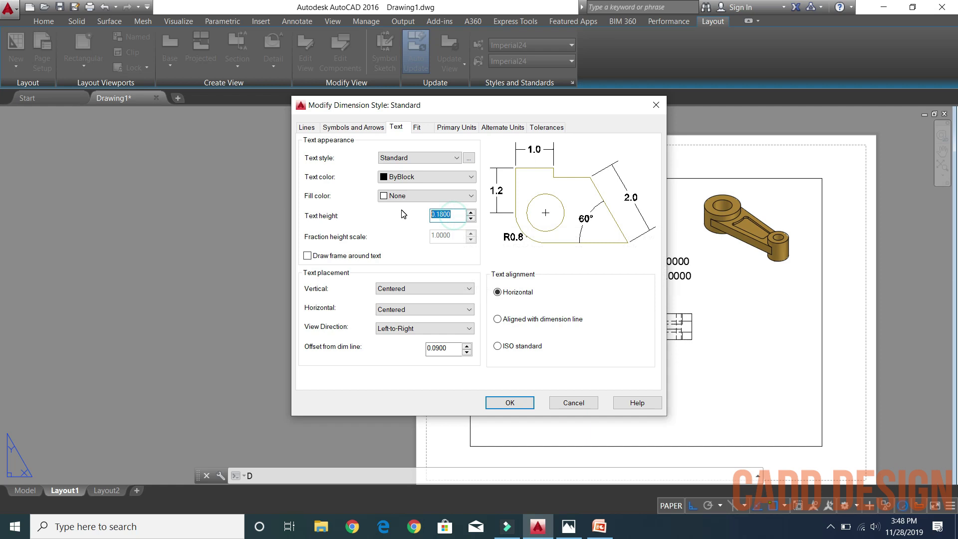
pyautogui.click(491, 399)
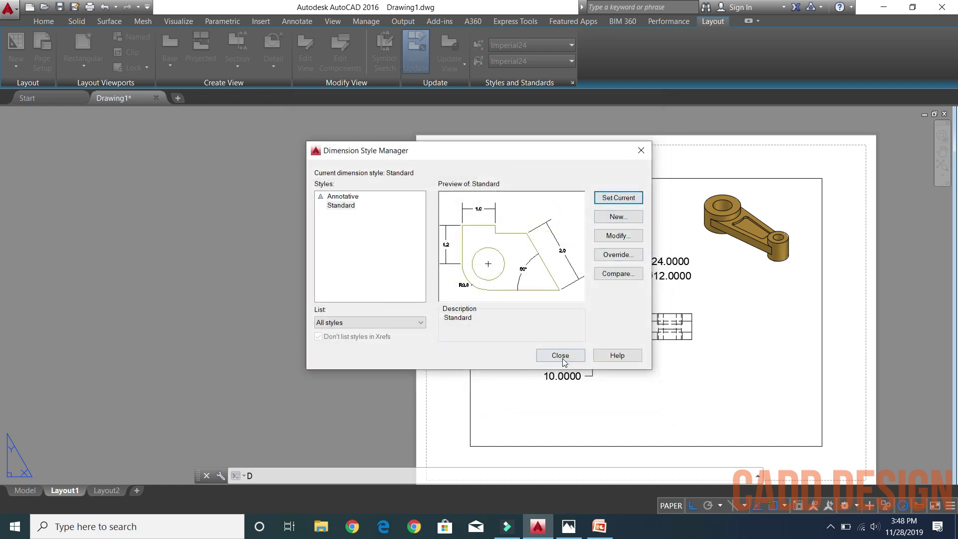
pyautogui.click(562, 359)
pyautogui.scroll(2, 569, 369)
# Move the 10.0 dimension label closer to the front view
pyautogui.scroll(2, 573, 378)
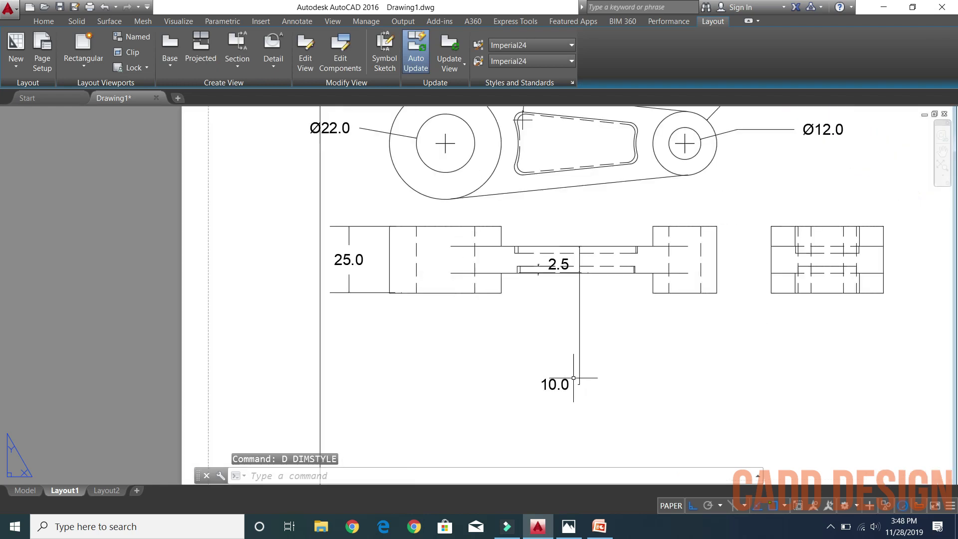
pyautogui.click(561, 384)
pyautogui.moveTo(559, 384); pyautogui.dragTo(562, 367)
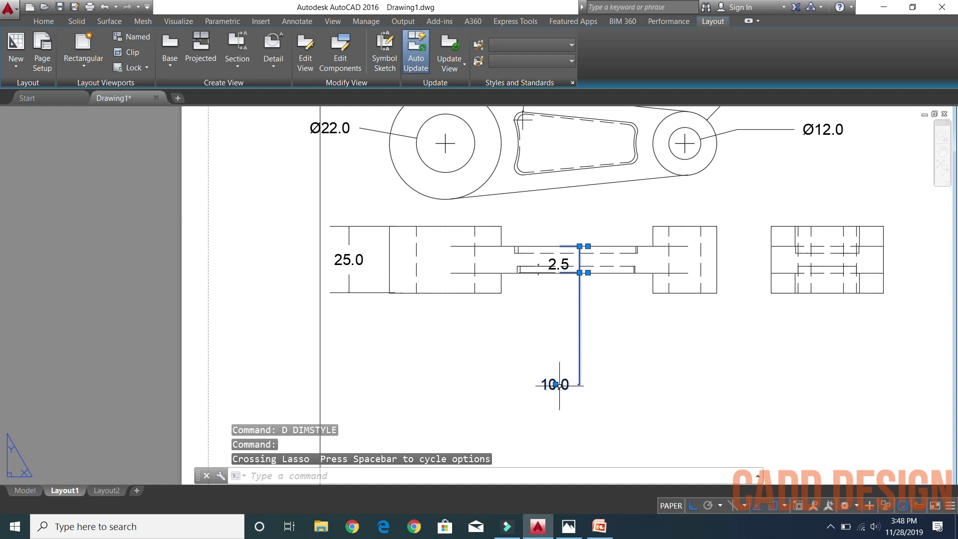
pyautogui.click(555, 384)
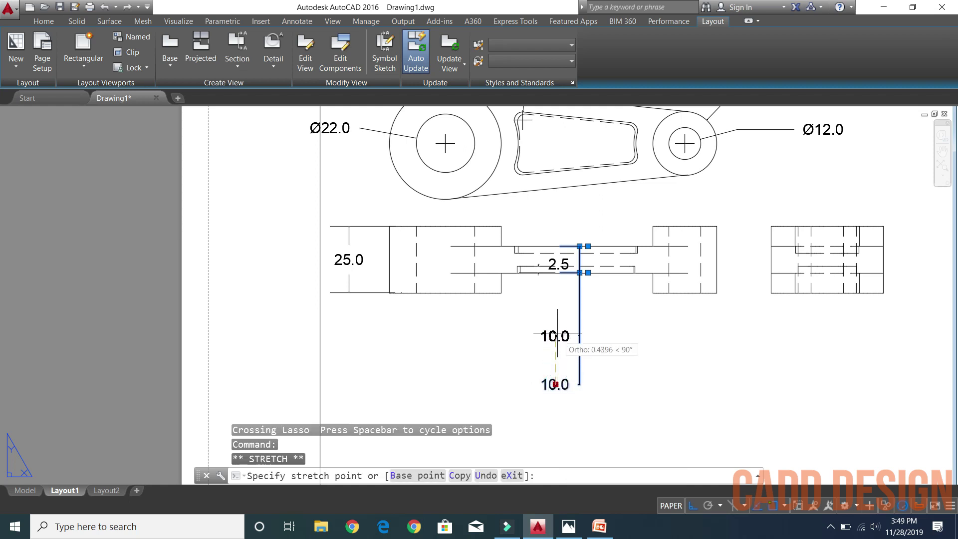
pyautogui.click(556, 337)
pyautogui.press('Escape')
pyautogui.press('Escape')
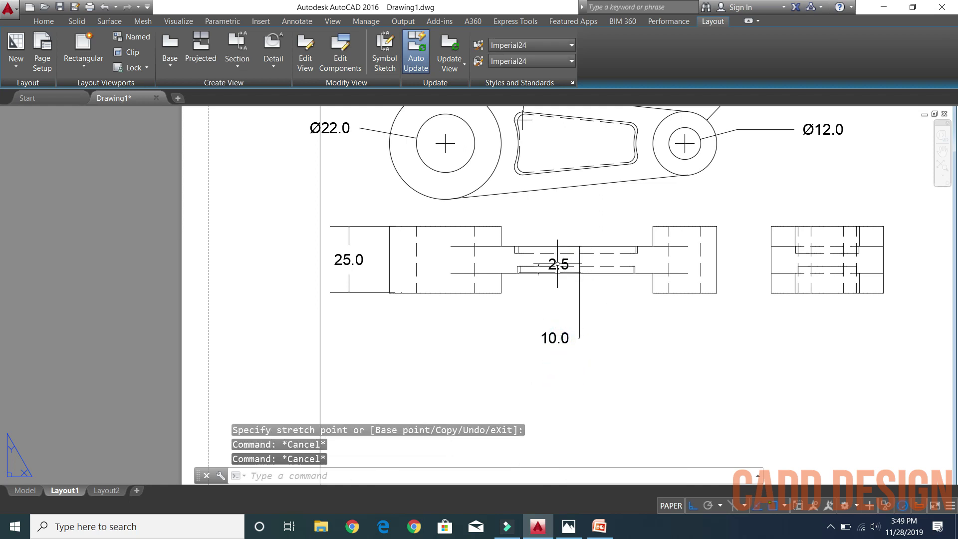
# Stretch the 2.5 dimension, then undo the unwanted stretch
pyautogui.click(560, 257)
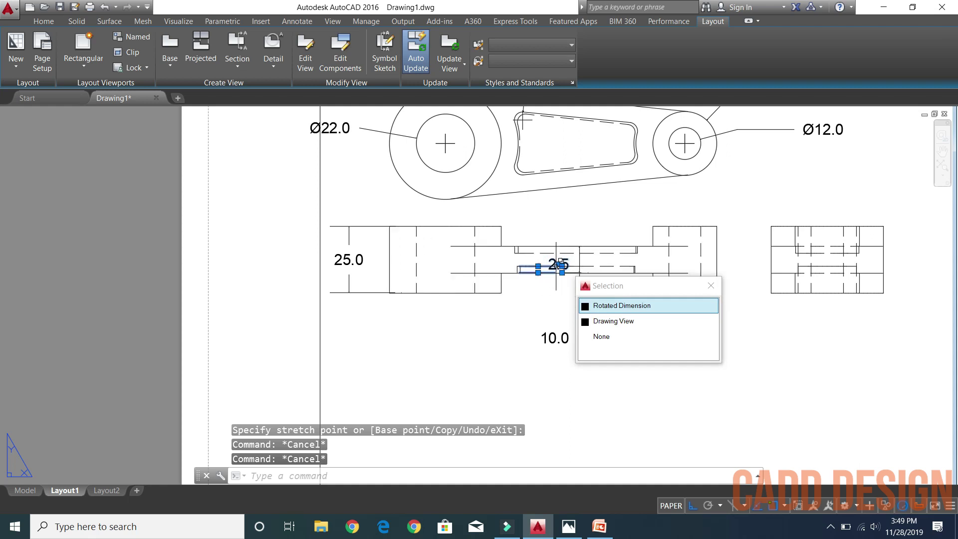
pyautogui.click(559, 267)
pyautogui.click(544, 294)
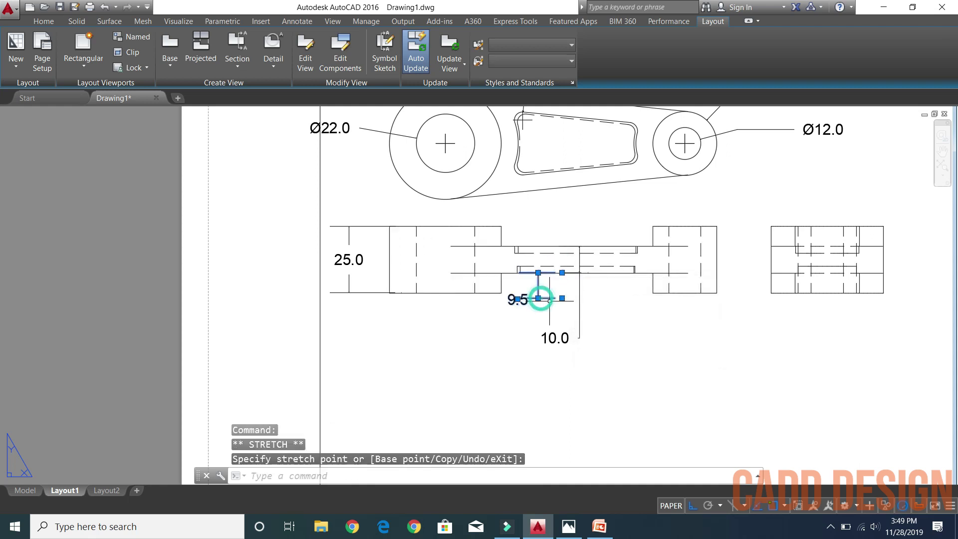
pyautogui.press('Escape')
pyautogui.press('Escape')
pyautogui.press('Escape')
pyautogui.hotkey('ctrl', 'z')
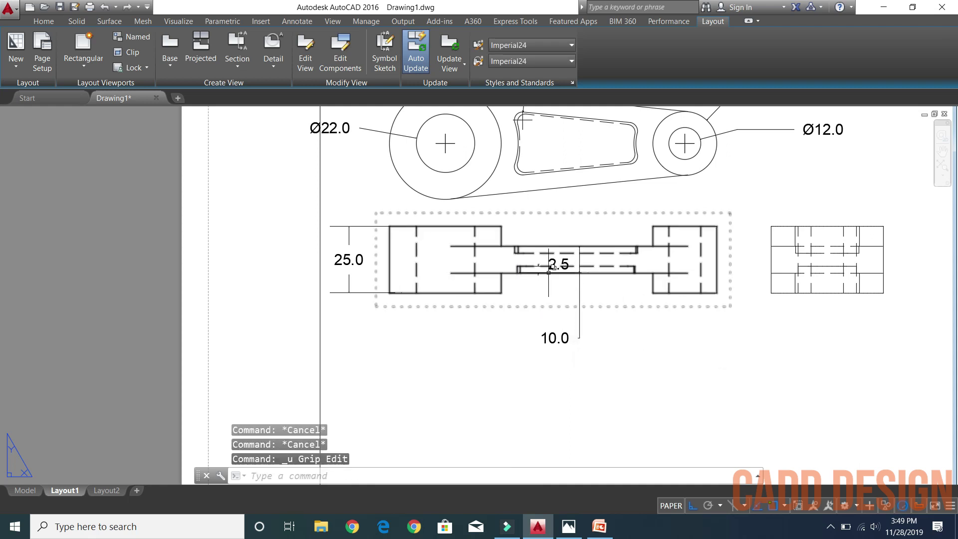
# Move the 2.5 dimension label downward below the front view
pyautogui.scroll(5, 550, 273)
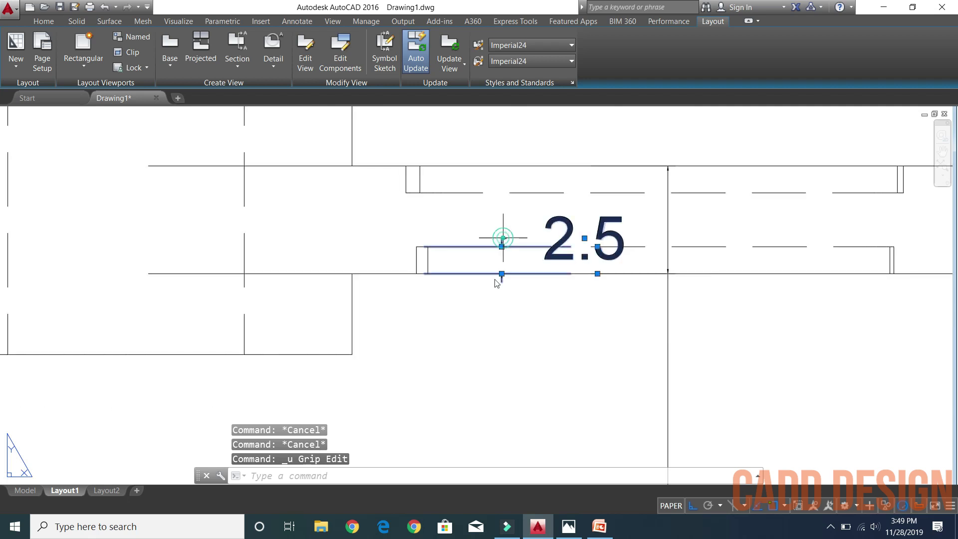
pyautogui.click(502, 240)
pyautogui.click(504, 316)
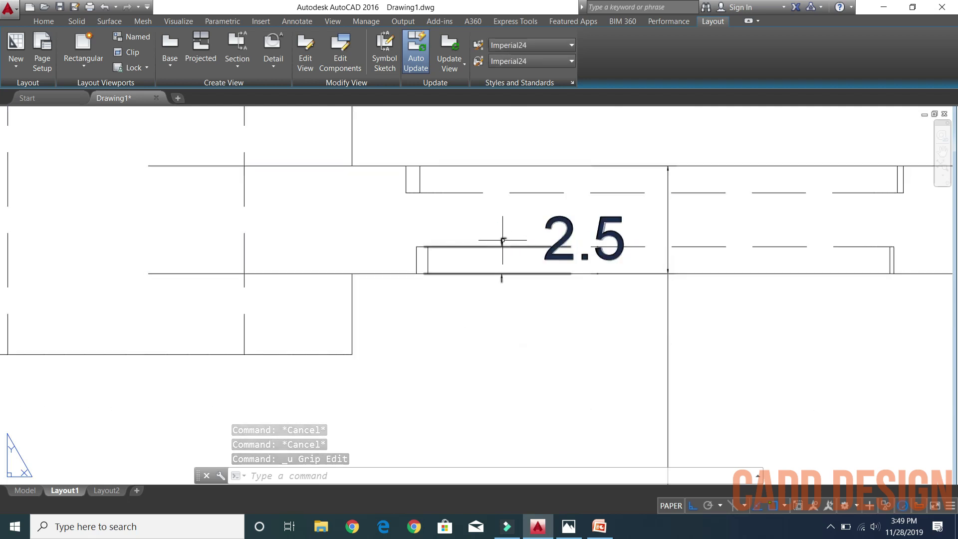
pyautogui.click(502, 239)
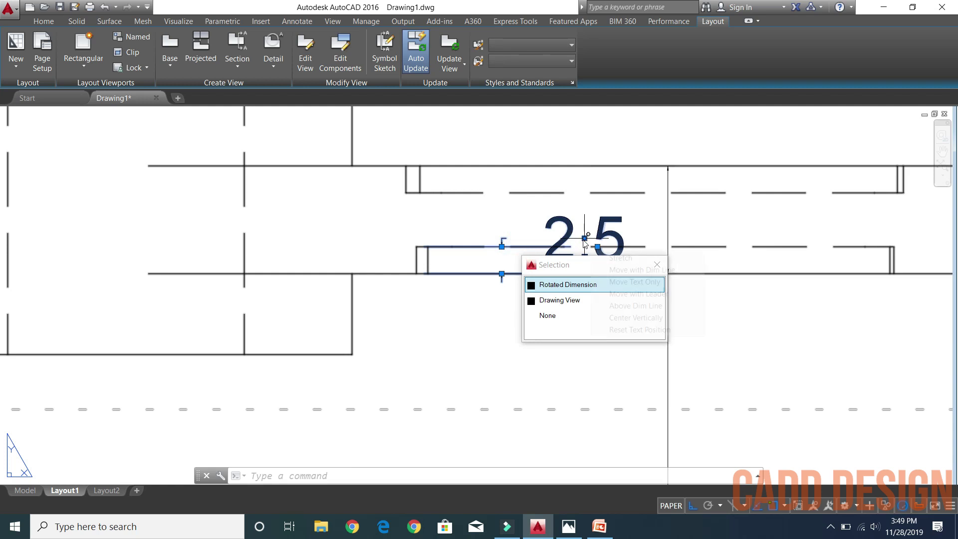
pyautogui.click(623, 284)
pyautogui.click(584, 238)
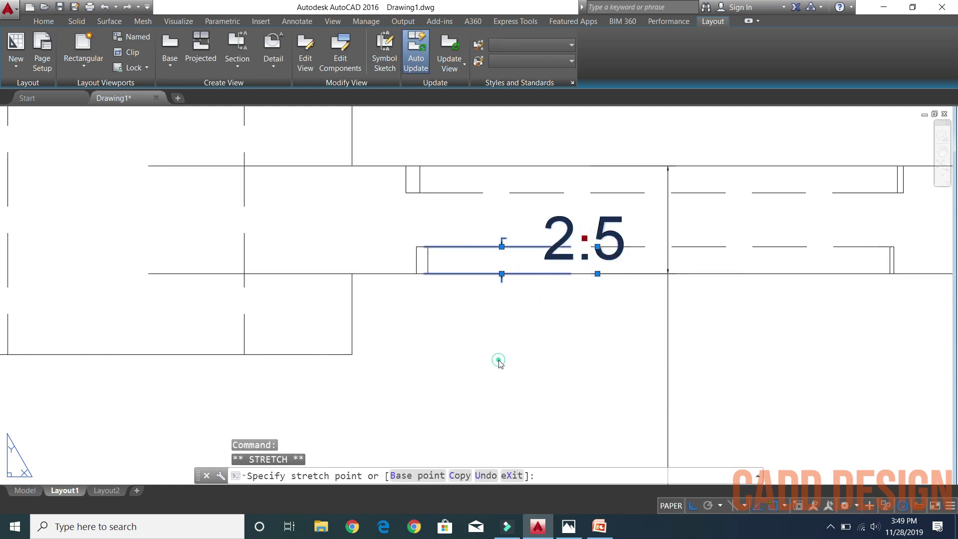
pyautogui.press('Escape')
pyautogui.press('Escape')
# Pan and zoom out to bring the whole layout sheet into view
pyautogui.scroll(-2, 705, 368)
pyautogui.scroll(-4, 761, 403)
pyautogui.moveTo(738, 381); pyautogui.dragTo(584, 381, button='middle')
pyautogui.scroll(-2, 607, 389)
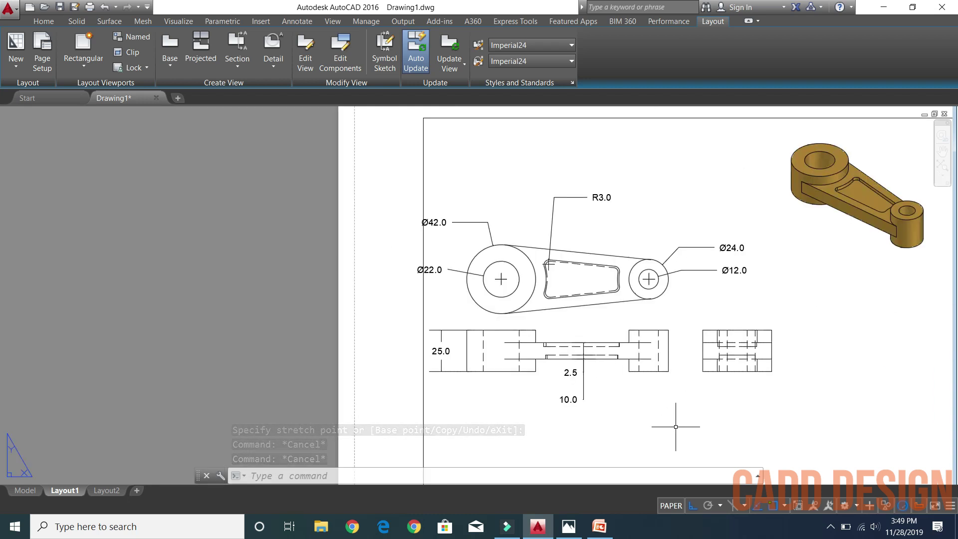
pyautogui.click(604, 526)
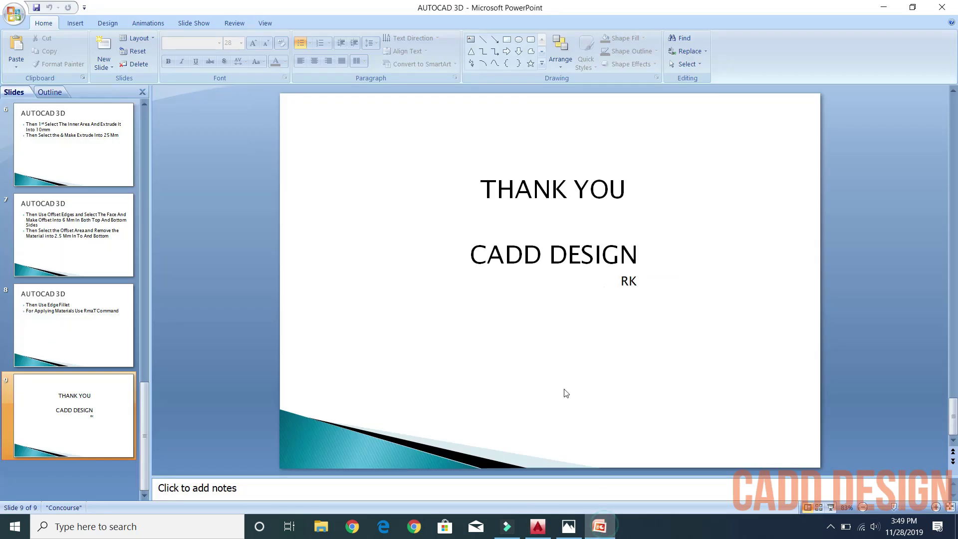